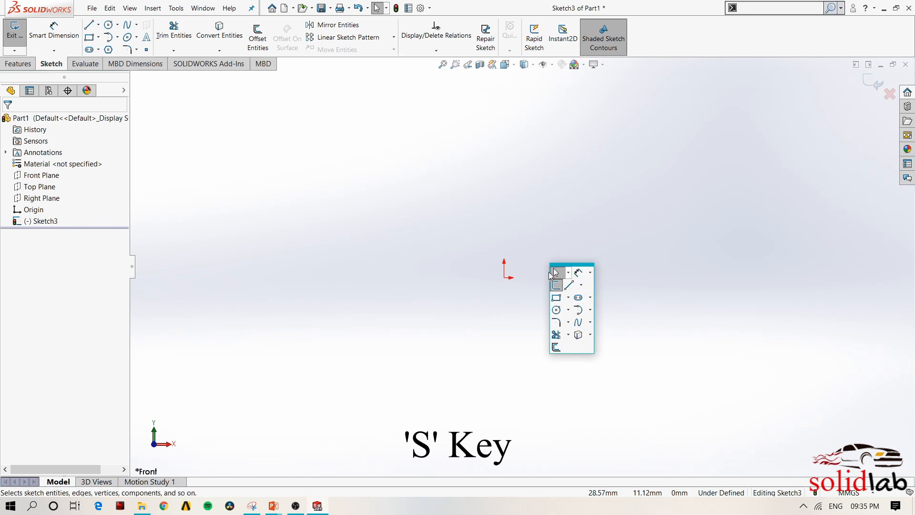
Sketch a horizontal line from the origin toward the positive X direction
{"action": "left_click", "coordinate": [572, 291]}
{"action": "left_click", "coordinate": [505, 277]}
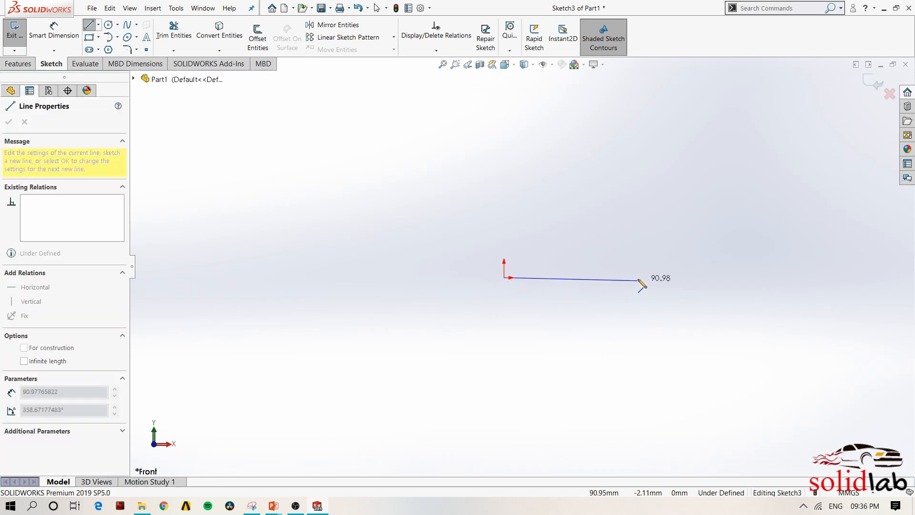
{"action": "left_click", "coordinate": [638, 280]}
{"action": "key", "text": "Escape"}
Sketch a vertical centerline upward from the origin
{"action": "key", "text": "s"}
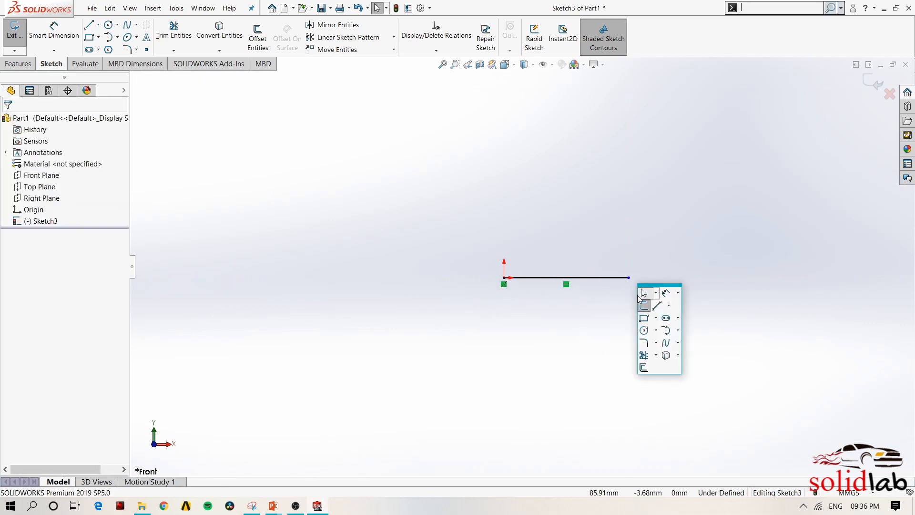
{"action": "left_click", "coordinate": [668, 305]}
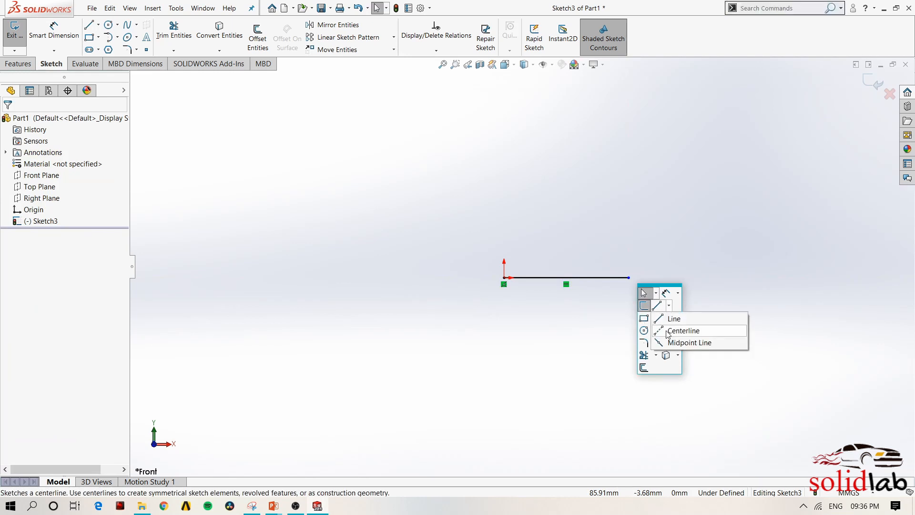
{"action": "left_click", "coordinate": [666, 331]}
{"action": "left_click", "coordinate": [505, 277]}
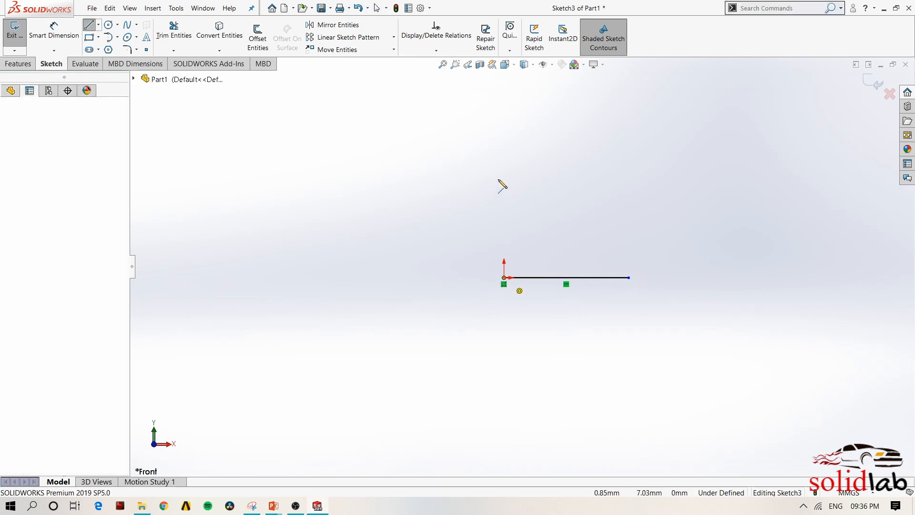
{"action": "left_click", "coordinate": [504, 164]}
{"action": "key", "text": "Escape"}
Sketch a circle above the horizontal line, to the right of the vertical centerline and clear of both
{"action": "key", "text": "s"}
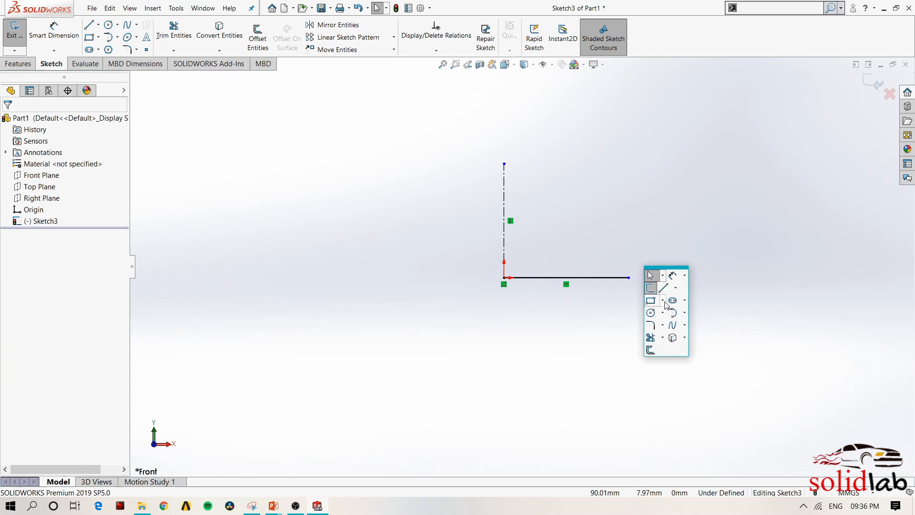
{"action": "left_click", "coordinate": [651, 313]}
{"action": "left_click", "coordinate": [600, 192]}
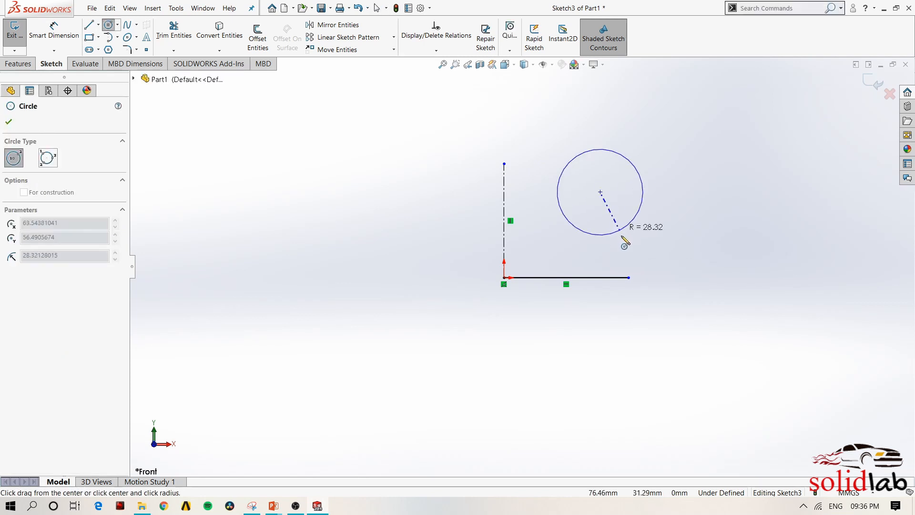
{"action": "left_click", "coordinate": [626, 245]}
{"action": "key", "text": "Escape"}
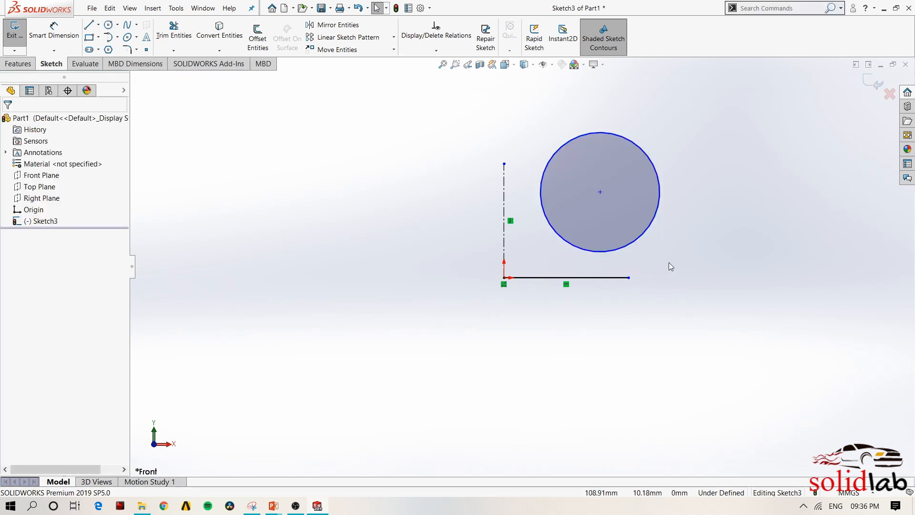
Open customization of the sketch shortcut bar and reshape that bar into a wider layout of three rows
{"action": "key", "text": "s"}
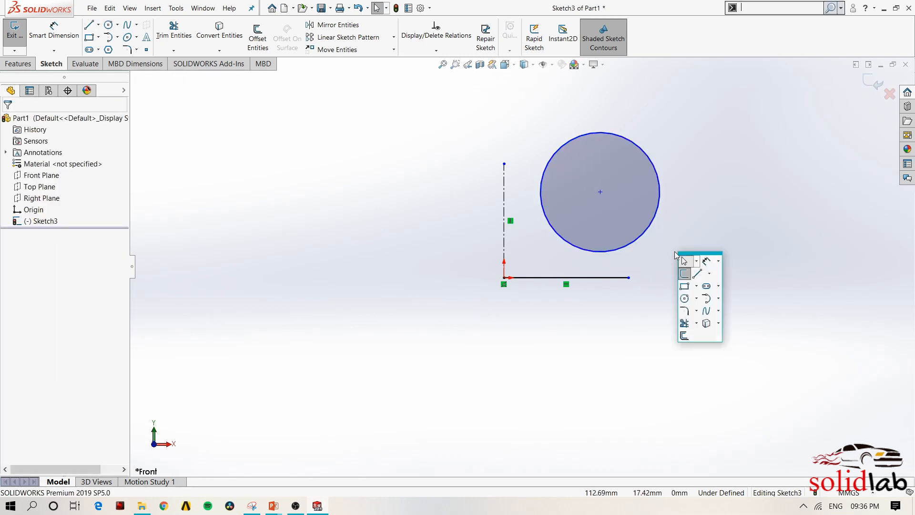
{"action": "right_click", "coordinate": [711, 337]}
{"action": "left_click", "coordinate": [726, 341]}
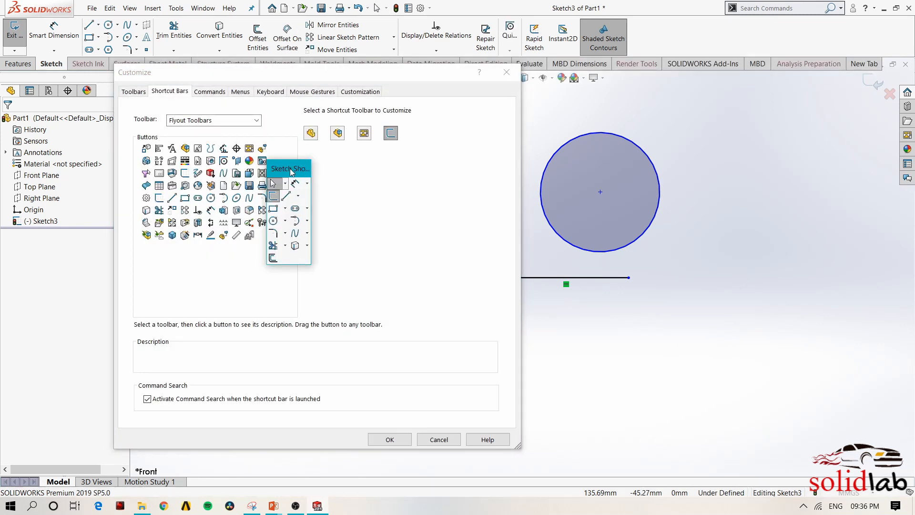
{"action": "mouse_move", "coordinate": [291, 169]}
{"action": "left_mouse_down"}
{"action": "mouse_move", "coordinate": [344, 175]}
{"action": "mouse_move", "coordinate": [357, 194]}
{"action": "left_mouse_up"}
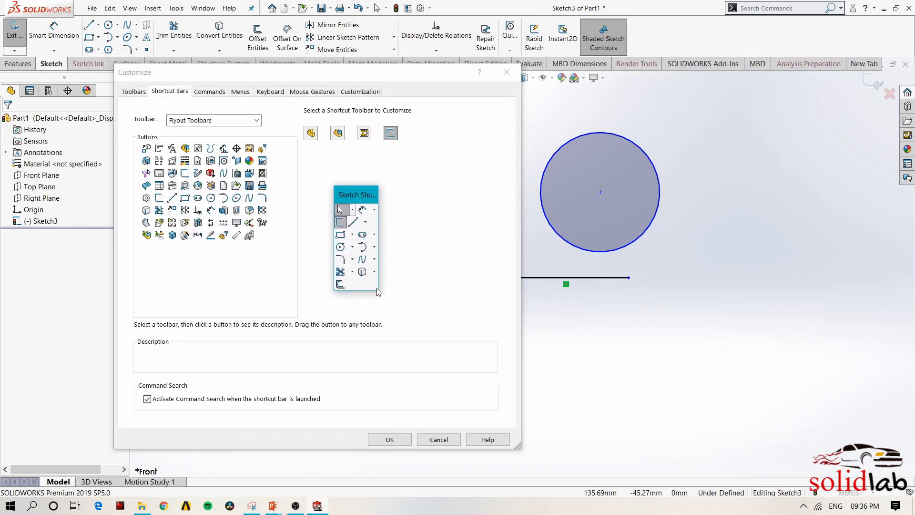
{"action": "left_click_drag", "start_coordinate": [377, 290], "coordinate": [449, 227]}
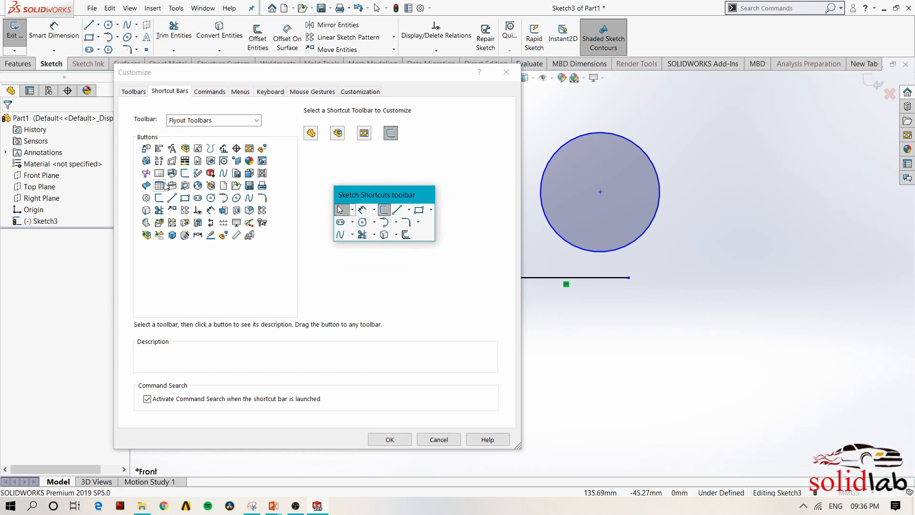
Add the Shaded Sketch Contours command from the Sketch toolbar group to the sketch shortcut bar and accept the customization
{"action": "left_click", "coordinate": [256, 120]}
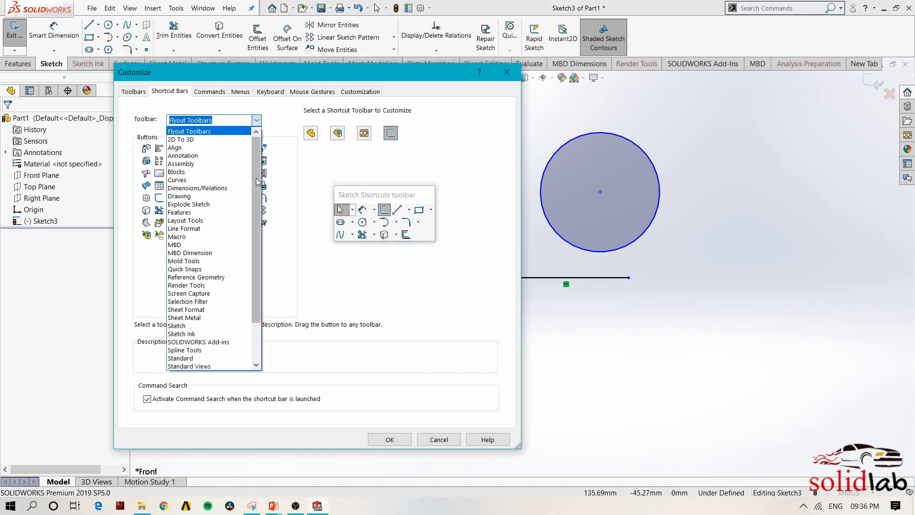
{"action": "scroll", "coordinate": [256, 182], "scroll_direction": "down", "scroll_amount": 2}
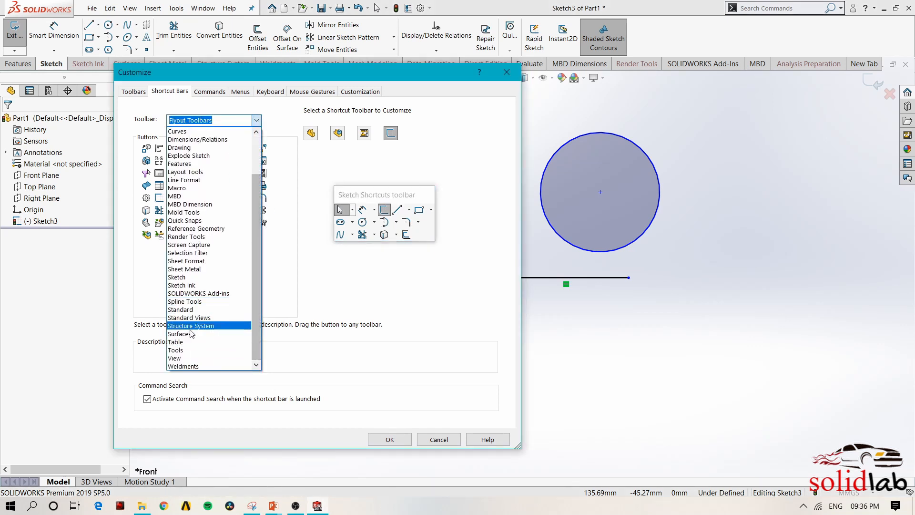
{"action": "left_click", "coordinate": [186, 277]}
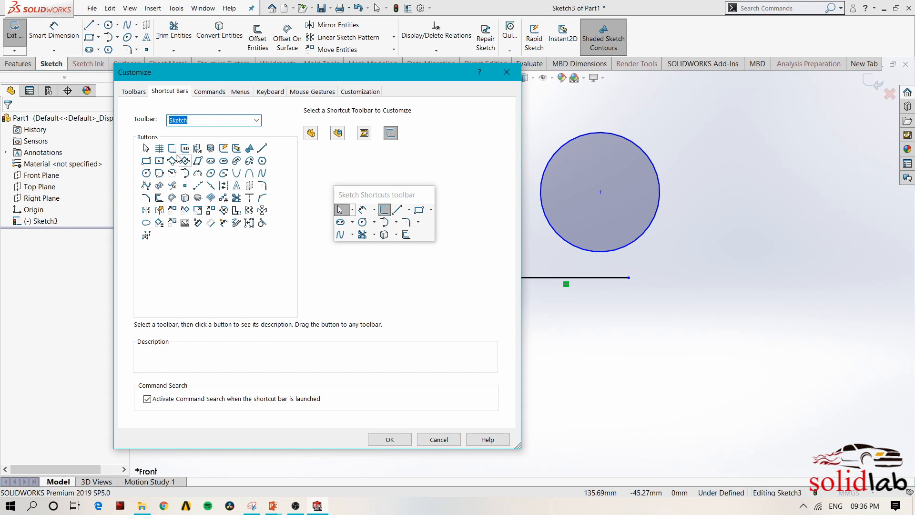
{"action": "left_click_drag", "start_coordinate": [249, 150], "coordinate": [421, 234]}
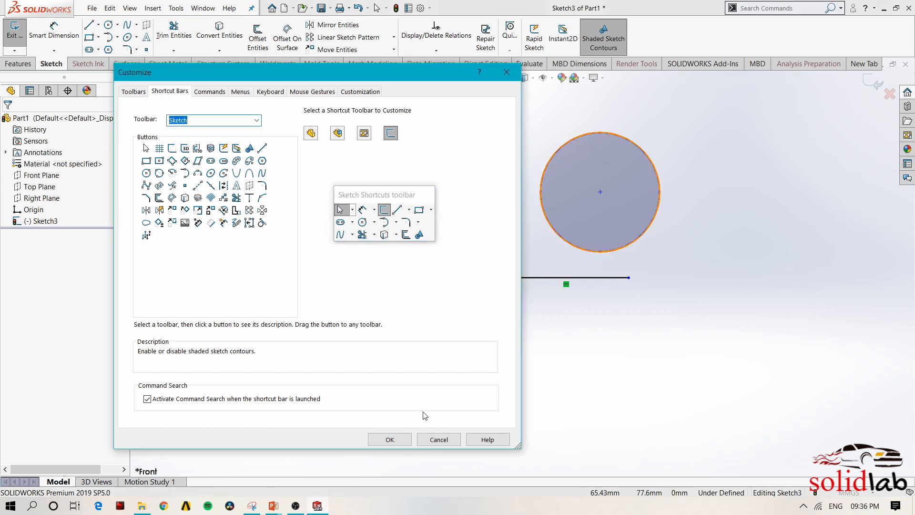
{"action": "left_click", "coordinate": [389, 439]}
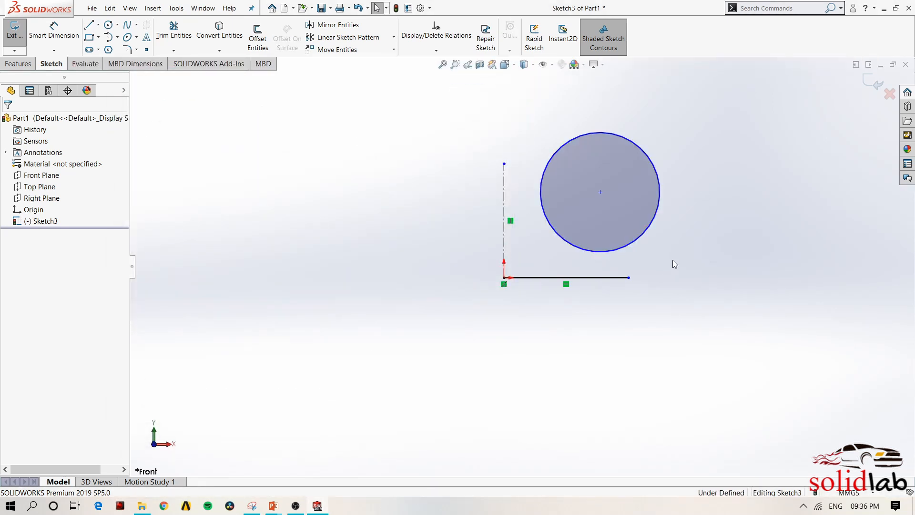
{"action": "key", "text": "s"}
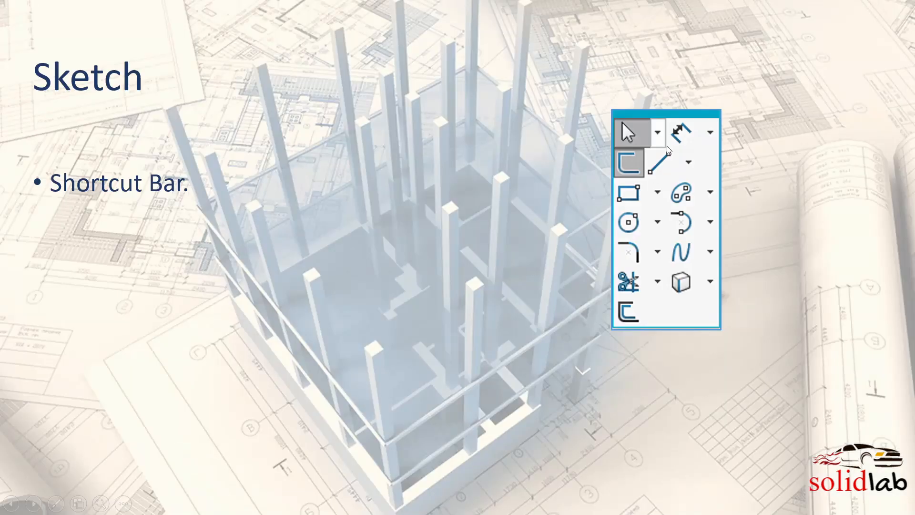
{"action": "left_click", "coordinate": [517, 209]}
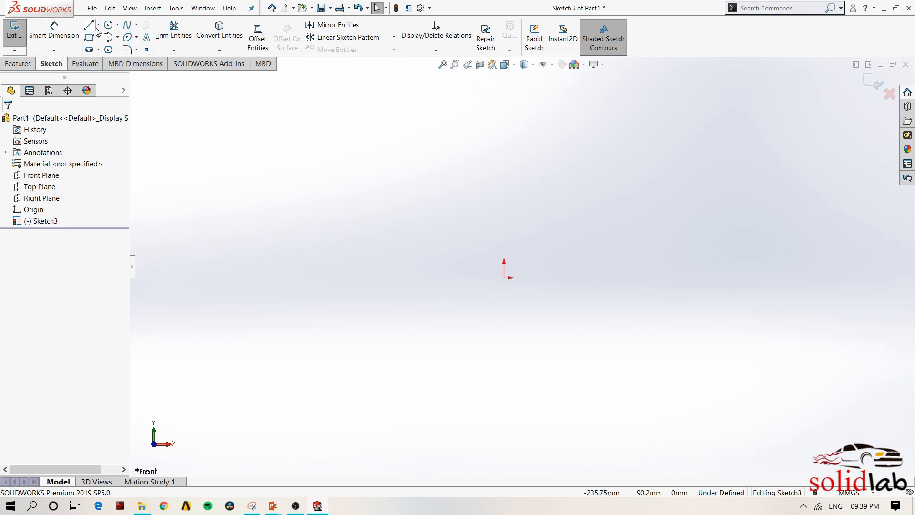
Sketch a vertical centerline upward from the origin in the empty sketch
{"action": "key", "text": "s"}
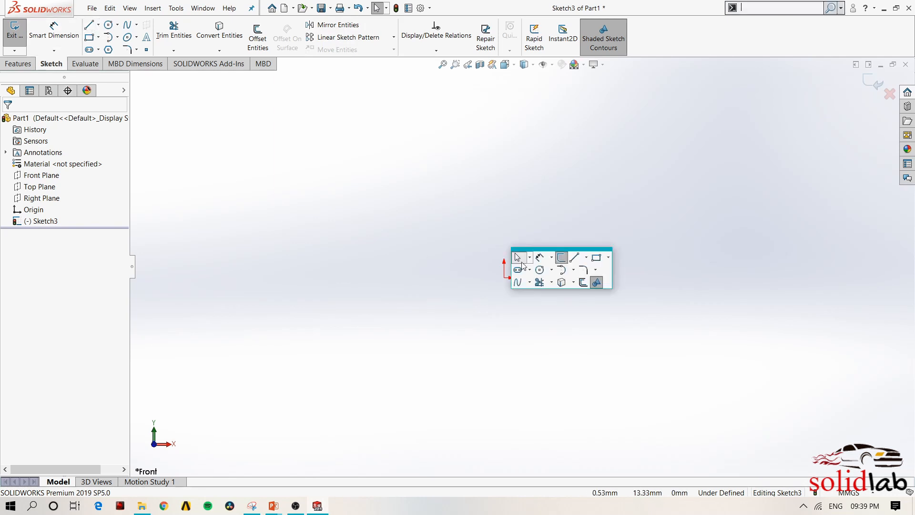
{"action": "left_click", "coordinate": [586, 257]}
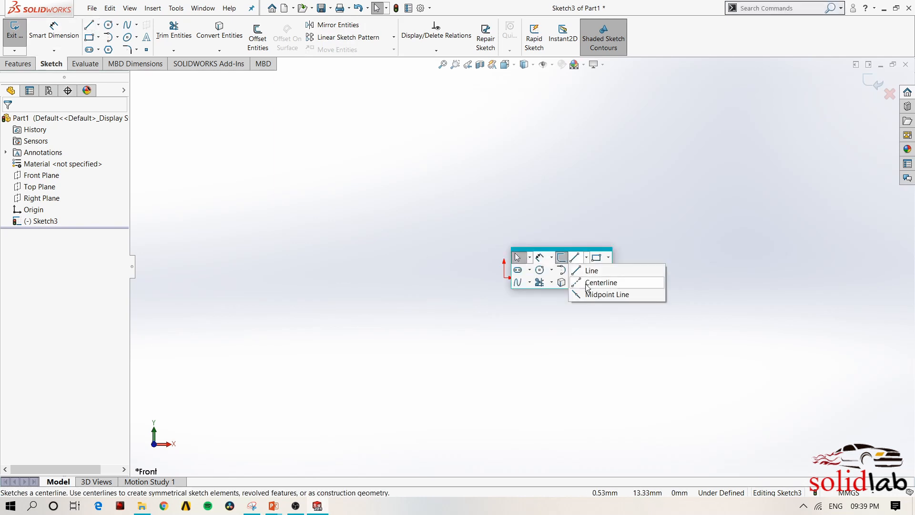
{"action": "left_click", "coordinate": [587, 285]}
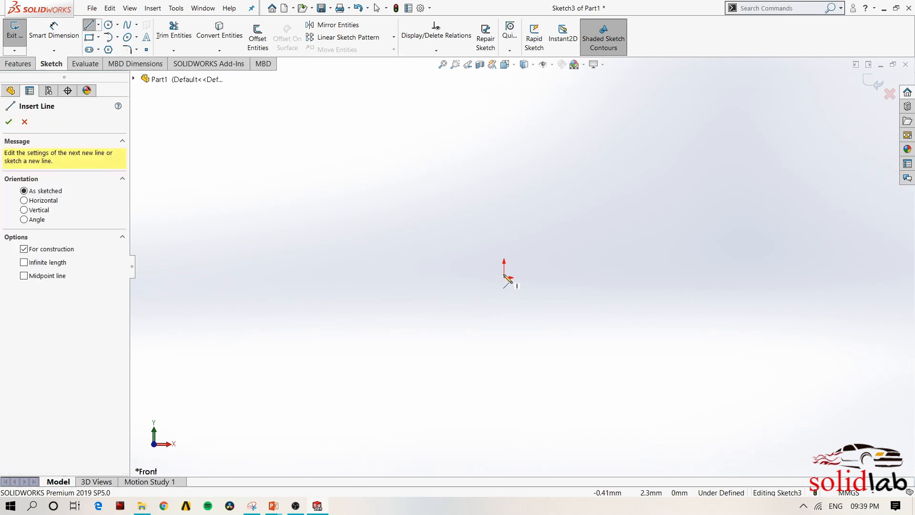
{"action": "left_click", "coordinate": [504, 277]}
{"action": "left_click", "coordinate": [504, 153]}
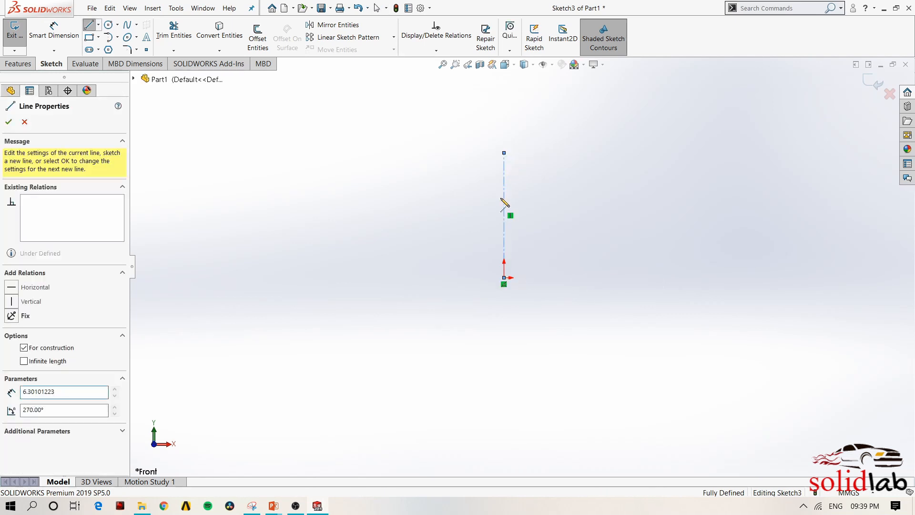
{"action": "key", "text": "Escape"}
Sketch an open profile left of the centerline from origin to top end: line about 66 mm, tangent arc about 36 mm radius, line about 48 mm
{"action": "left_click", "coordinate": [88, 25]}
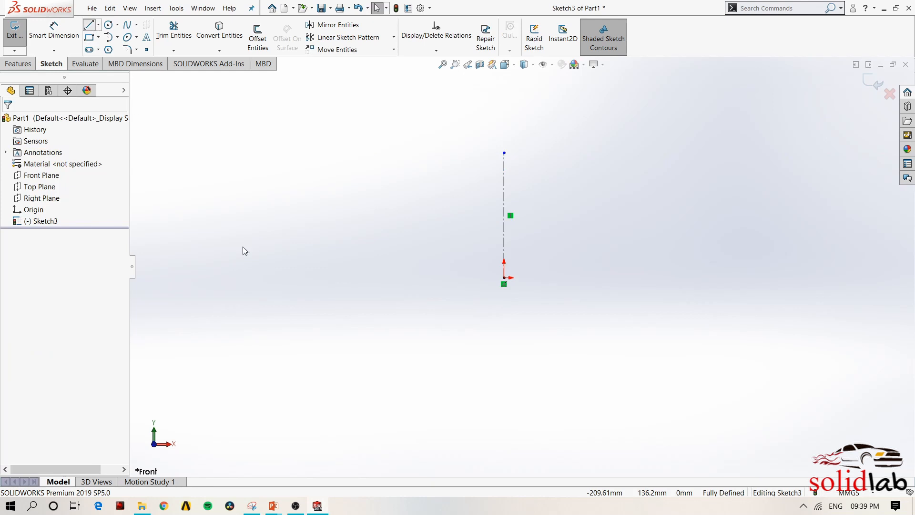
{"action": "left_click", "coordinate": [504, 277]}
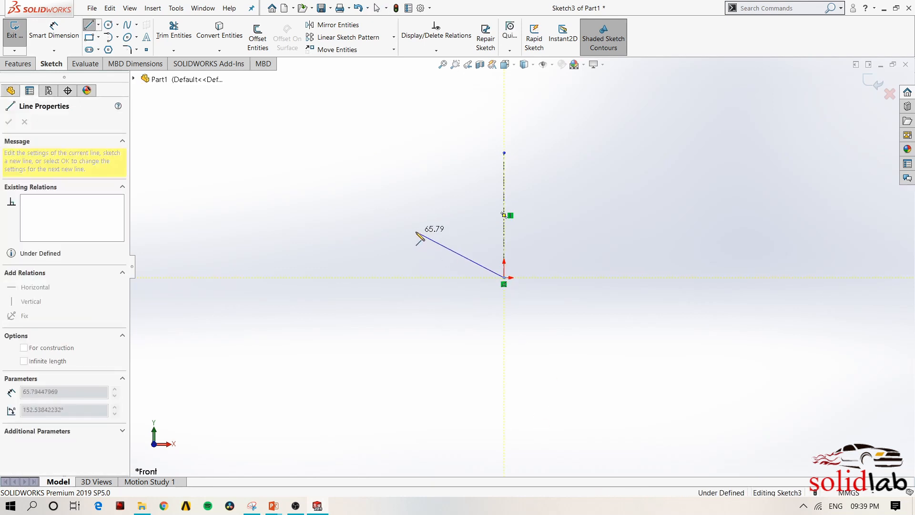
{"action": "left_click", "coordinate": [414, 232]}
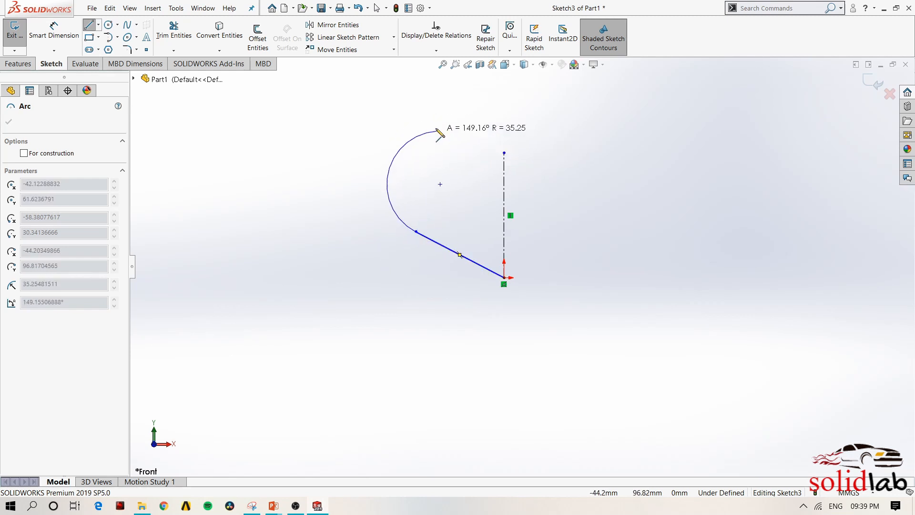
{"action": "left_click", "coordinate": [435, 127]}
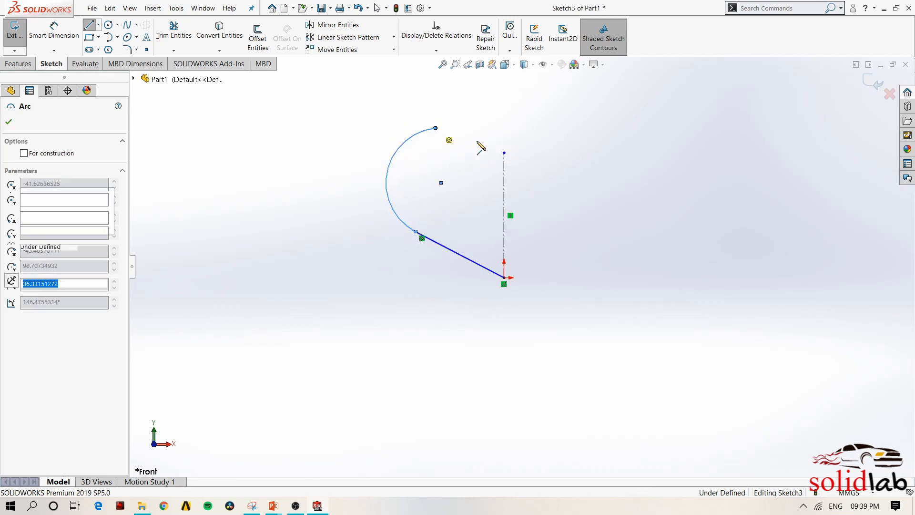
{"action": "left_click", "coordinate": [504, 152]}
{"action": "key", "text": "Escape"}
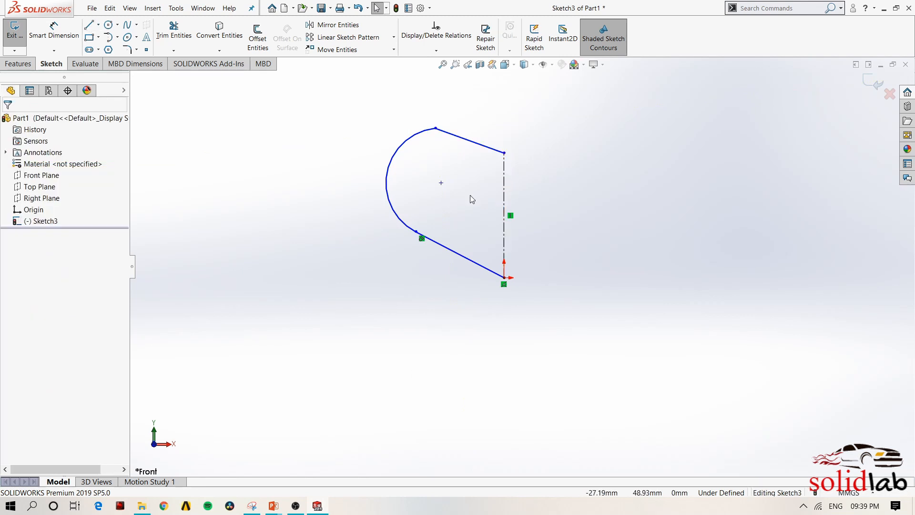
Make the upper and lower slanted lines of the profile parallel
{"action": "left_click", "coordinate": [471, 147]}
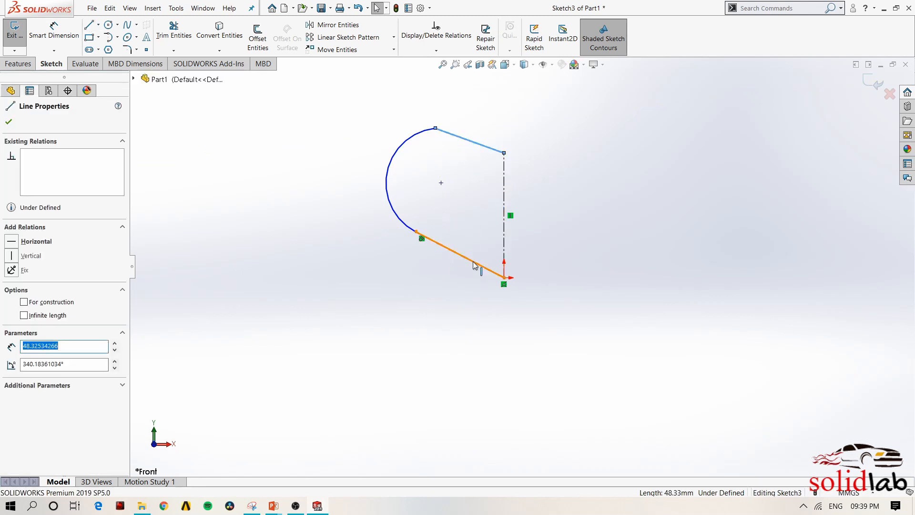
{"action": "left_click", "coordinate": [479, 264], "text": "ctrl"}
{"action": "left_click", "coordinate": [558, 219]}
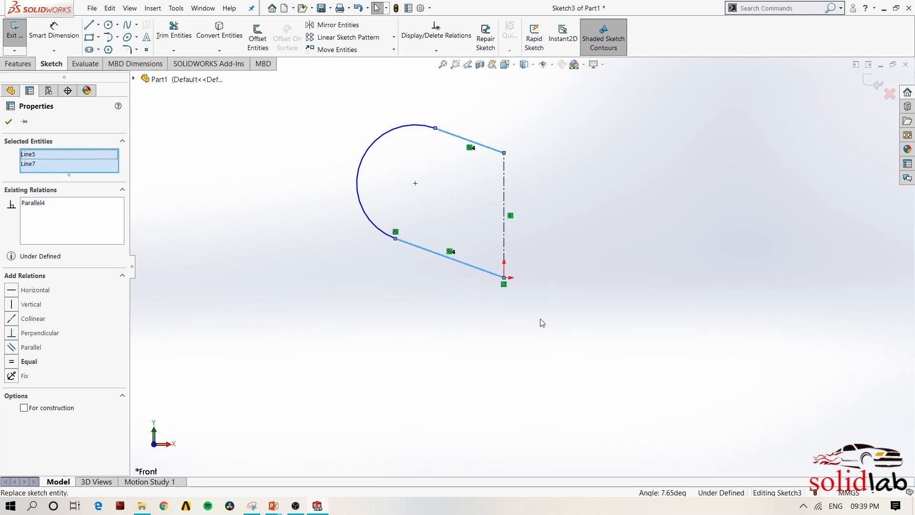
{"action": "left_click", "coordinate": [542, 322]}
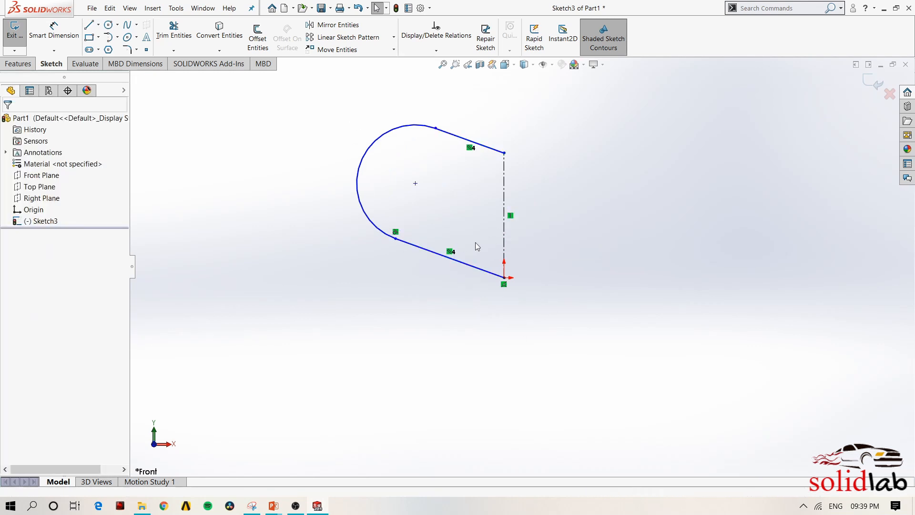
Mirror the two slanted lines and the tangent arc about the vertical centerline, keeping the original entities
{"action": "left_click", "coordinate": [336, 25]}
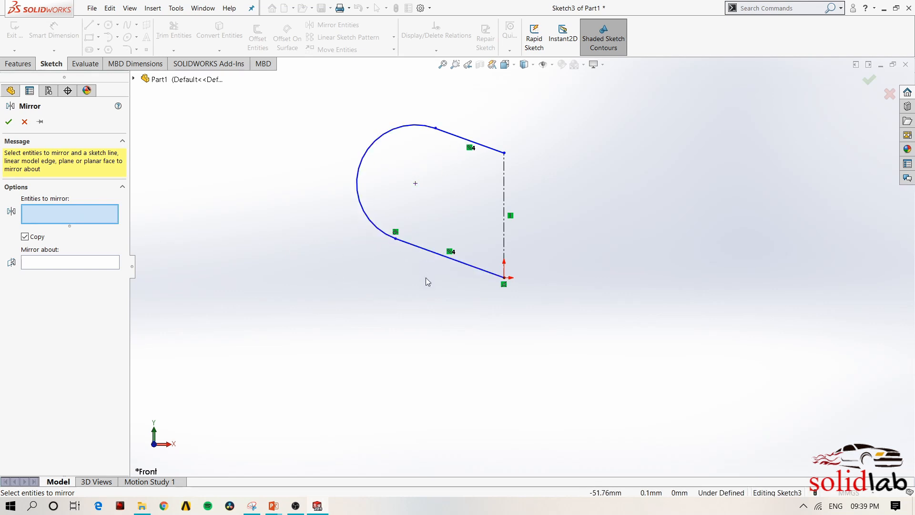
{"action": "left_click", "coordinate": [425, 249]}
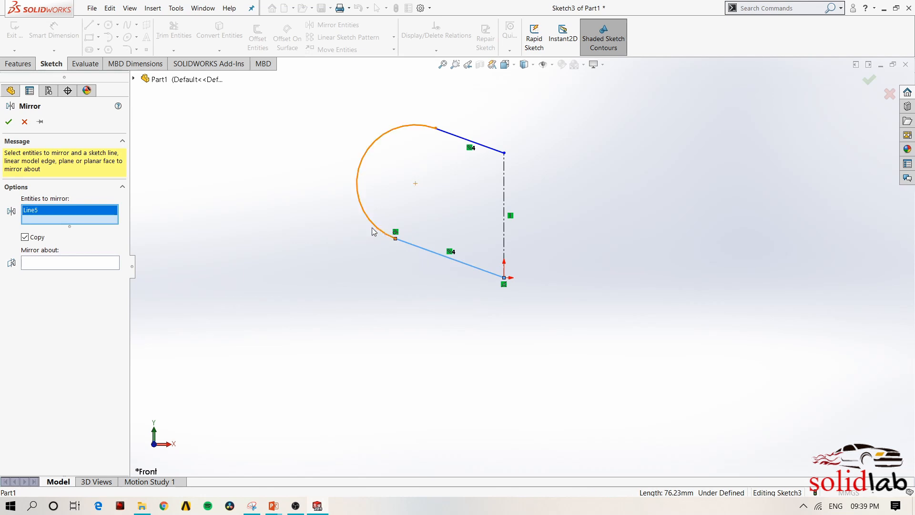
{"action": "left_click", "coordinate": [377, 226]}
{"action": "left_click", "coordinate": [447, 136]}
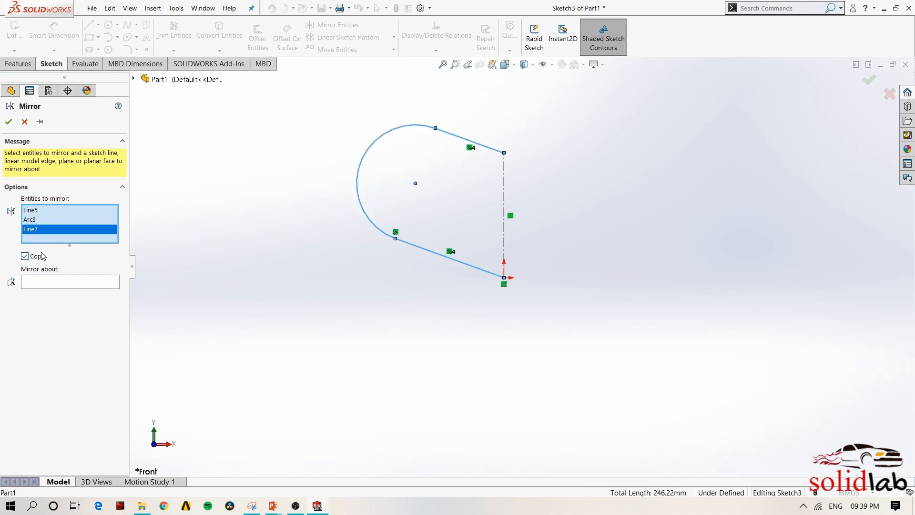
{"action": "left_click", "coordinate": [44, 282]}
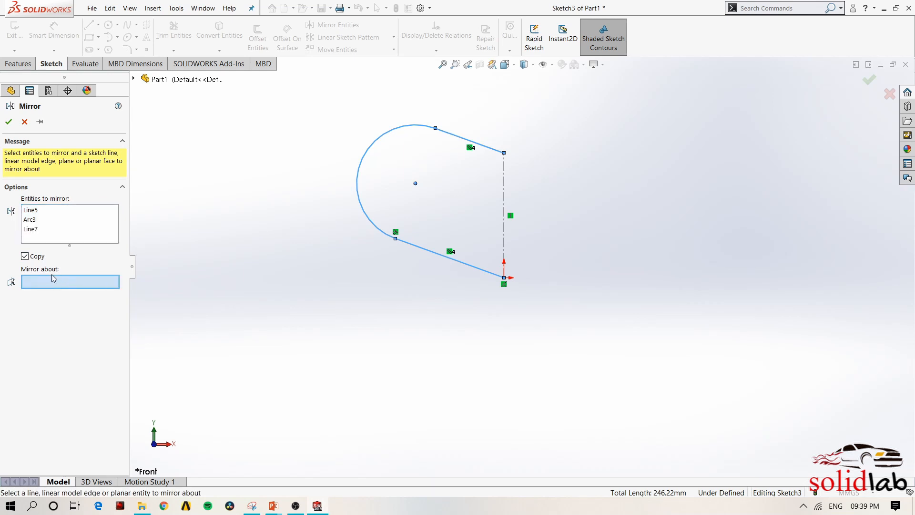
{"action": "left_click", "coordinate": [504, 234]}
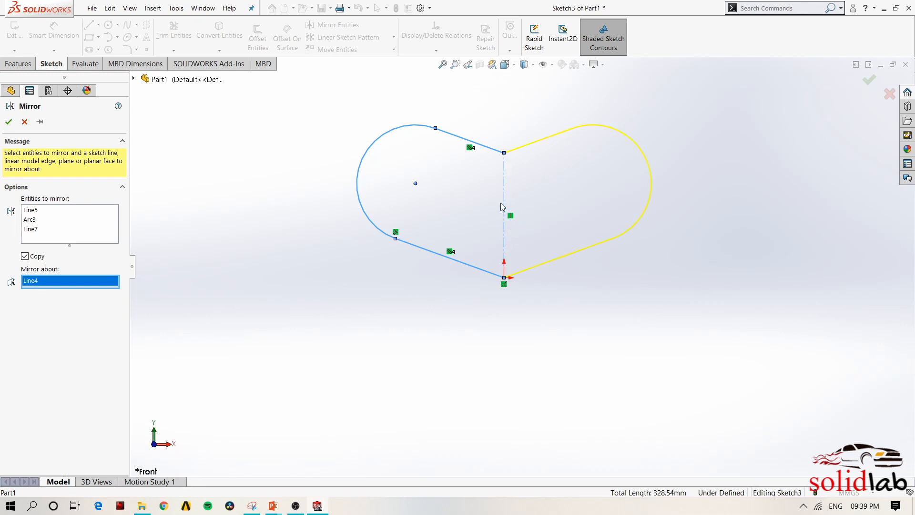
{"action": "left_click", "coordinate": [865, 82]}
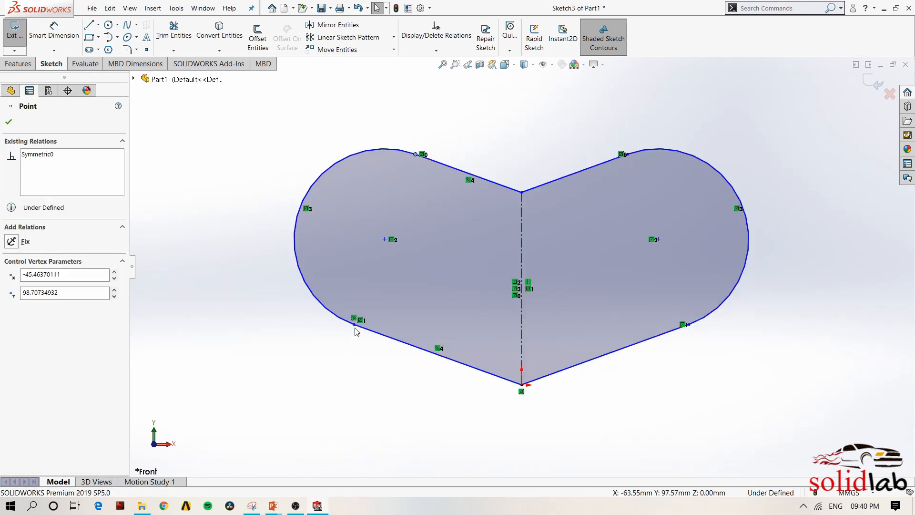
Move the left arc's lower endpoint to about X -72.43, Y 28.77 mm and delete all sketch entities, including the centerline
{"action": "mouse_move", "coordinate": [355, 327]}
{"action": "left_mouse_down"}
{"action": "mouse_move", "coordinate": [356, 320]}
{"action": "mouse_move", "coordinate": [352, 373]}
{"action": "mouse_move", "coordinate": [359, 351]}
{"action": "mouse_move", "coordinate": [350, 310]}
{"action": "mouse_move", "coordinate": [352, 317]}
{"action": "left_mouse_up"}
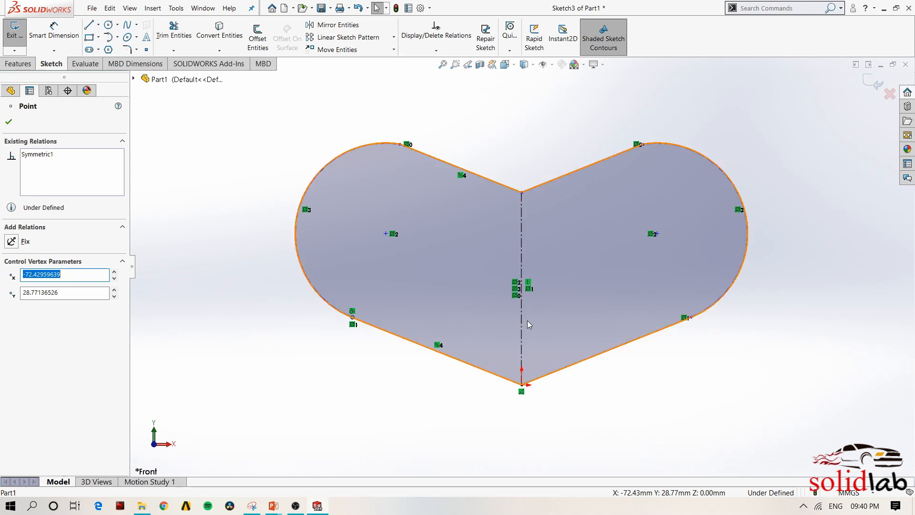
{"action": "key", "text": "f"}
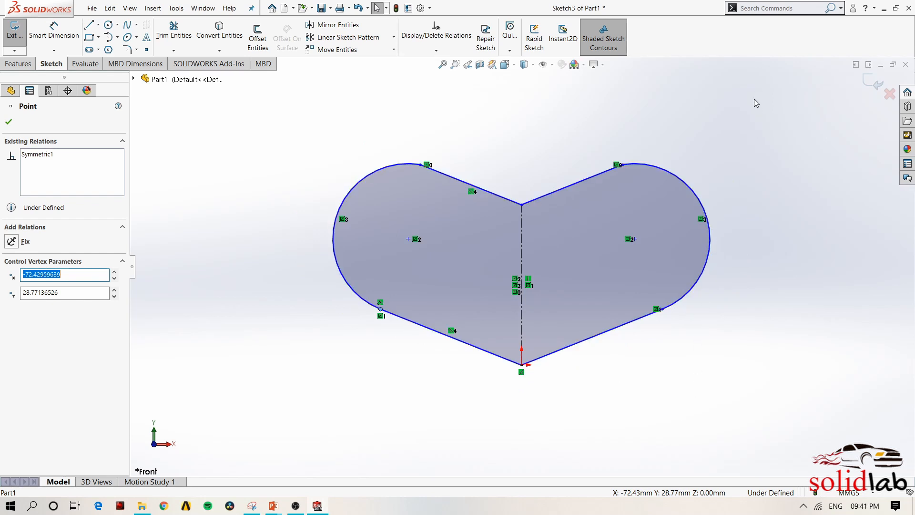
{"action": "left_click_drag", "start_coordinate": [739, 117], "coordinate": [267, 390]}
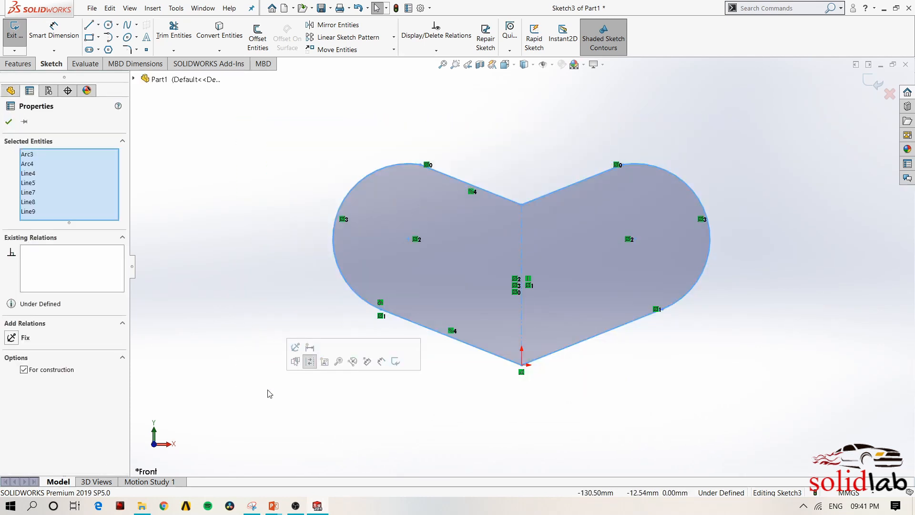
{"action": "key", "text": "Delete"}
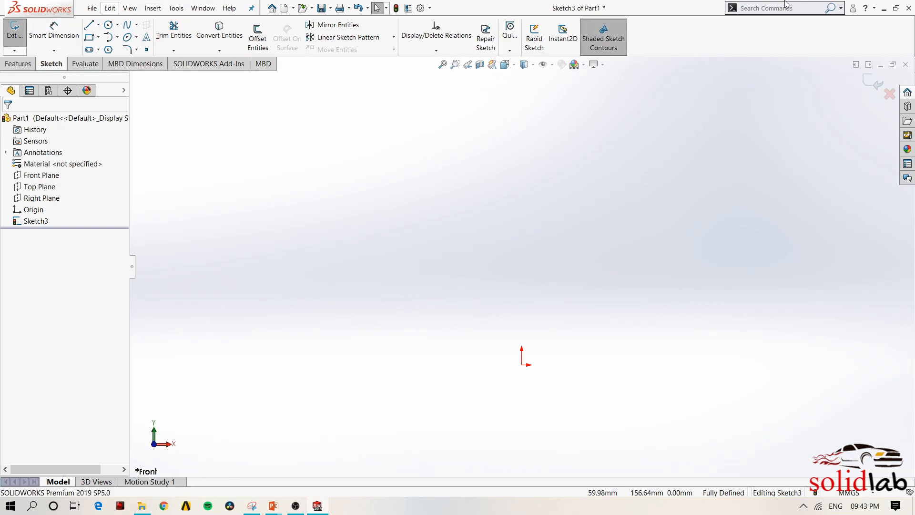
Search the commands for "line" and "dynami", and look up where the Dynamic Mirror Entities command is located
{"action": "left_click", "coordinate": [763, 9]}
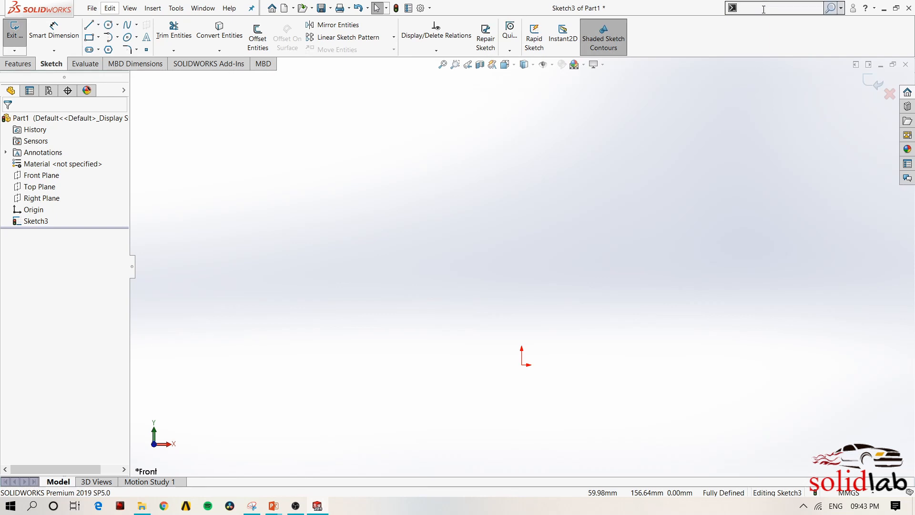
{"action": "type", "text": "line"}
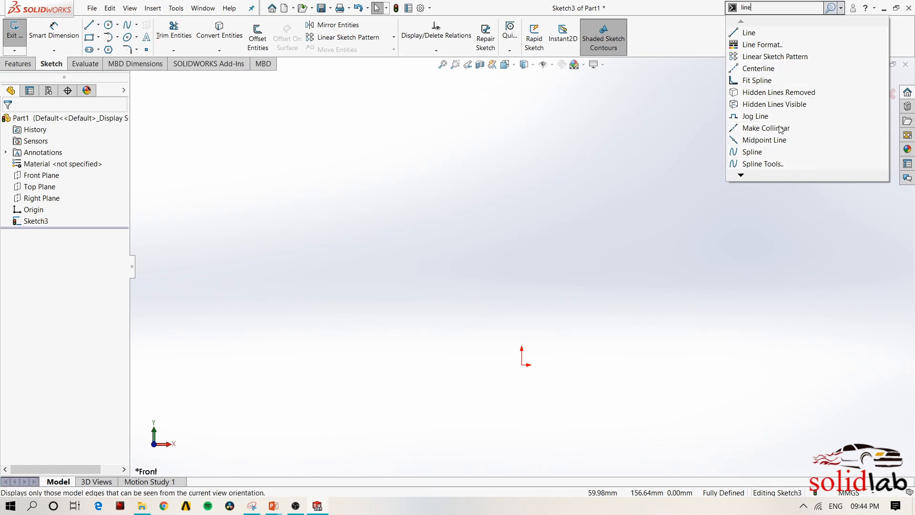
{"action": "left_click", "coordinate": [761, 6]}
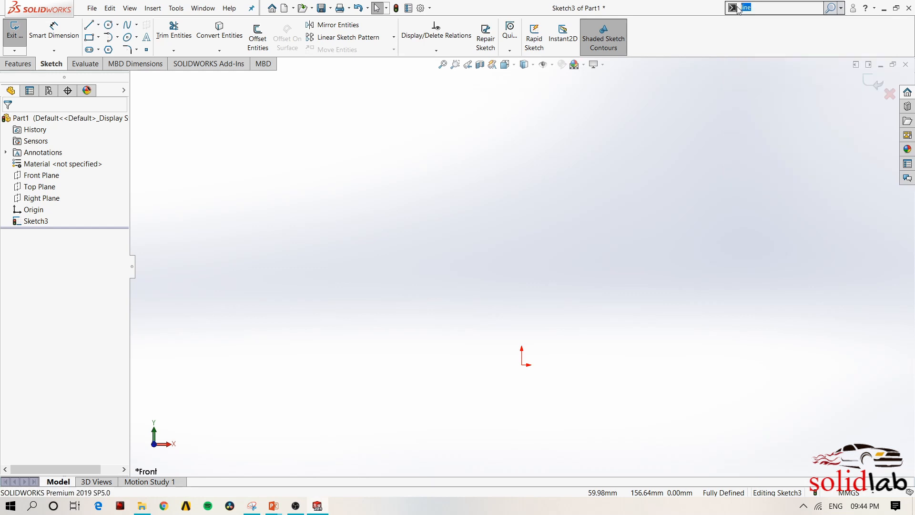
{"action": "type", "text": "dynami"}
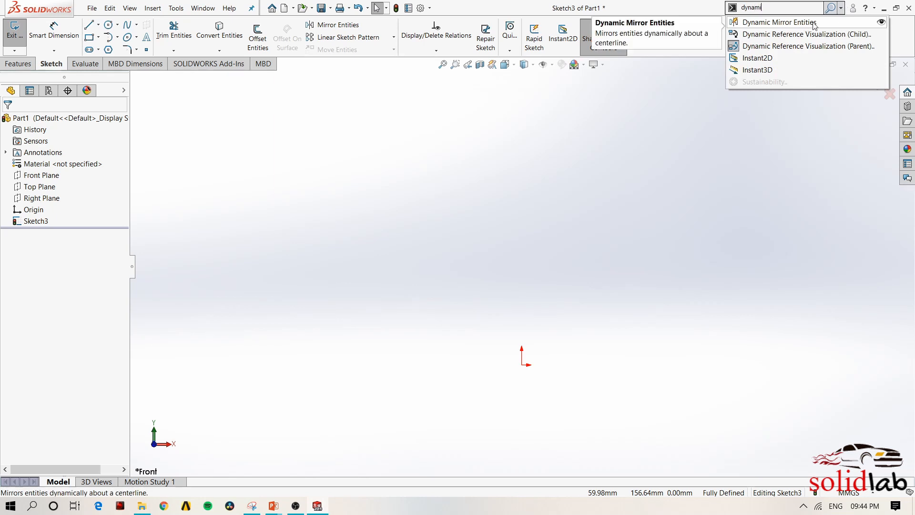
{"action": "left_click", "coordinate": [881, 24]}
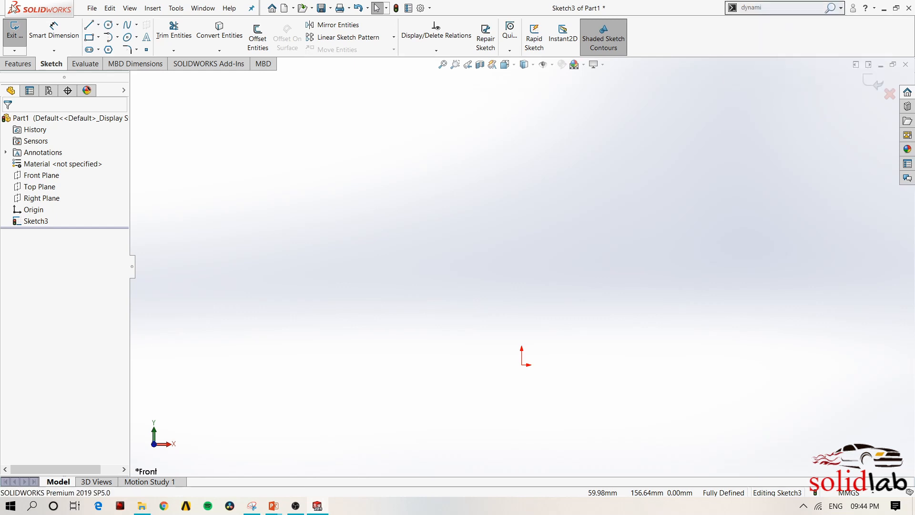
{"action": "left_click", "coordinate": [176, 9]}
{"action": "mouse_move", "coordinate": [246, 280]}
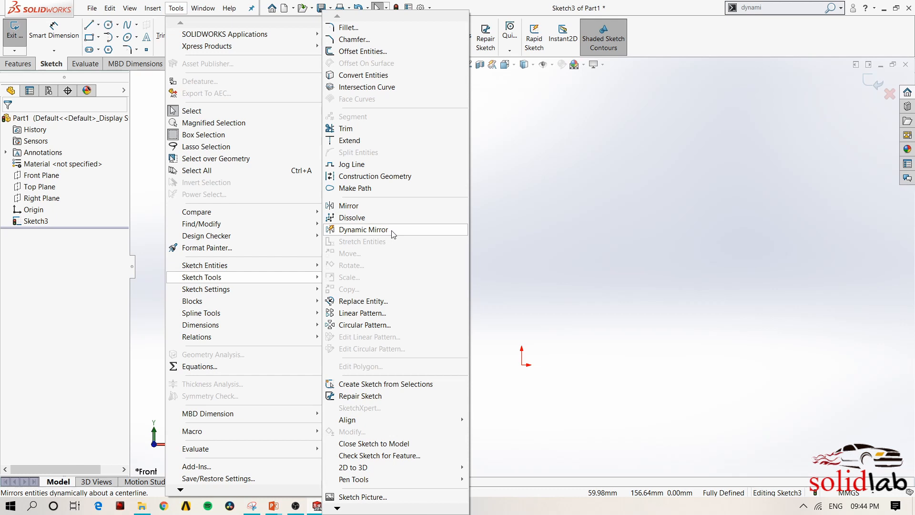
Add the Dynamic Mirror Entities command from the search results to the Sketch commands, before Display/Delete Relations
{"action": "left_click", "coordinate": [797, 7]}
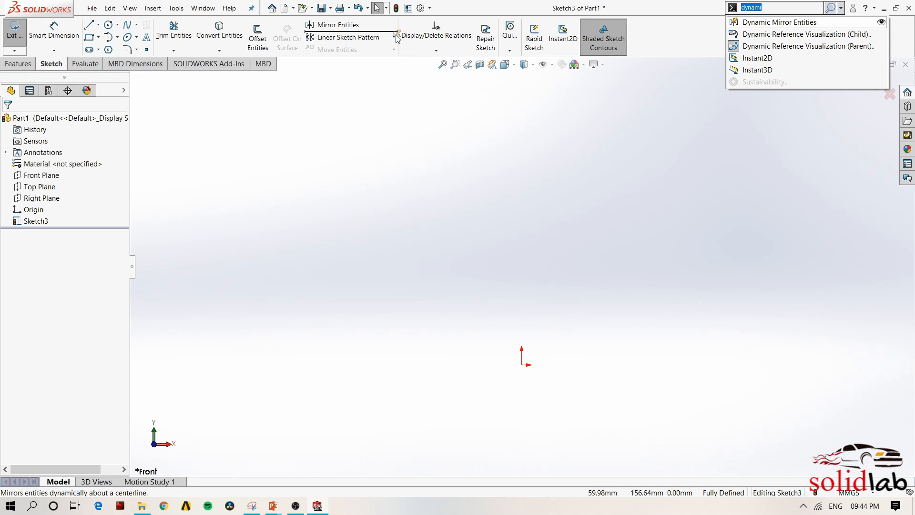
{"action": "left_click_drag", "start_coordinate": [406, 40], "coordinate": [408, 40]}
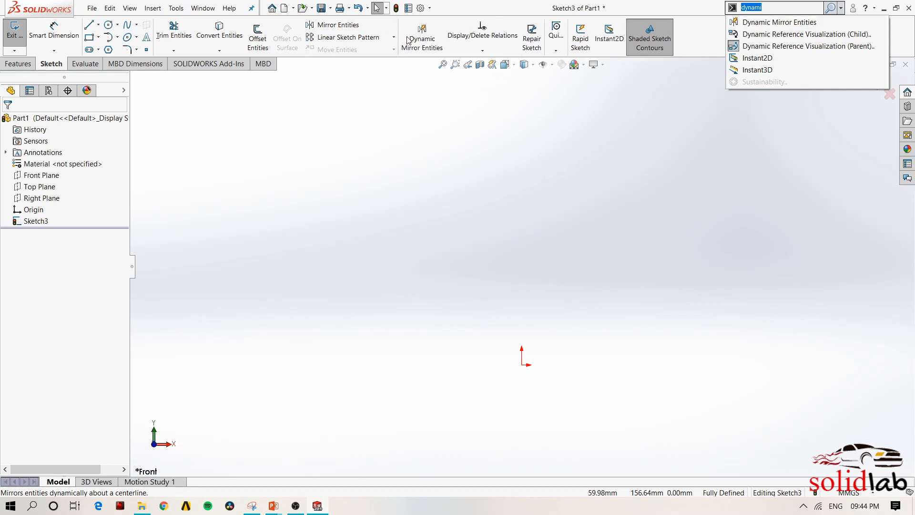
{"action": "left_click", "coordinate": [425, 115]}
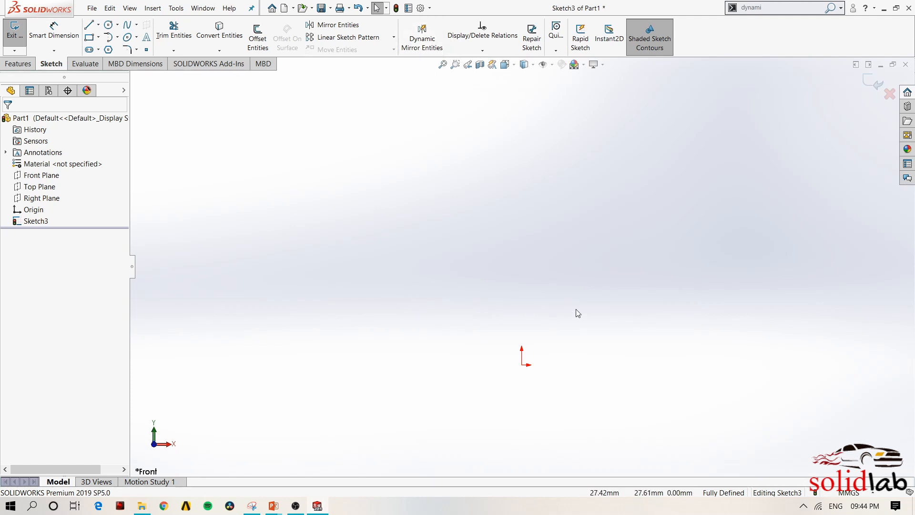
Sketch a vertical centerline about 107 mm long upward from the origin and activate Dynamic Mirror Entities about it
{"action": "left_click", "coordinate": [98, 24]}
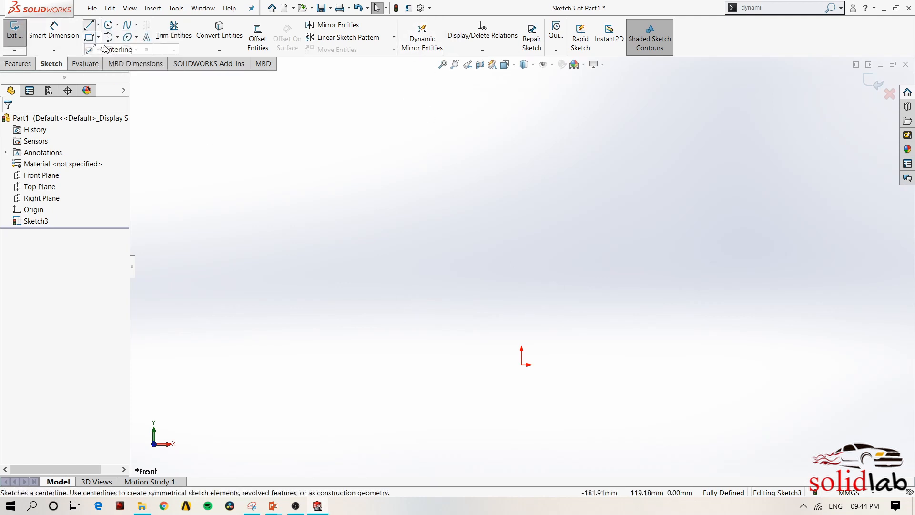
{"action": "left_click", "coordinate": [106, 49]}
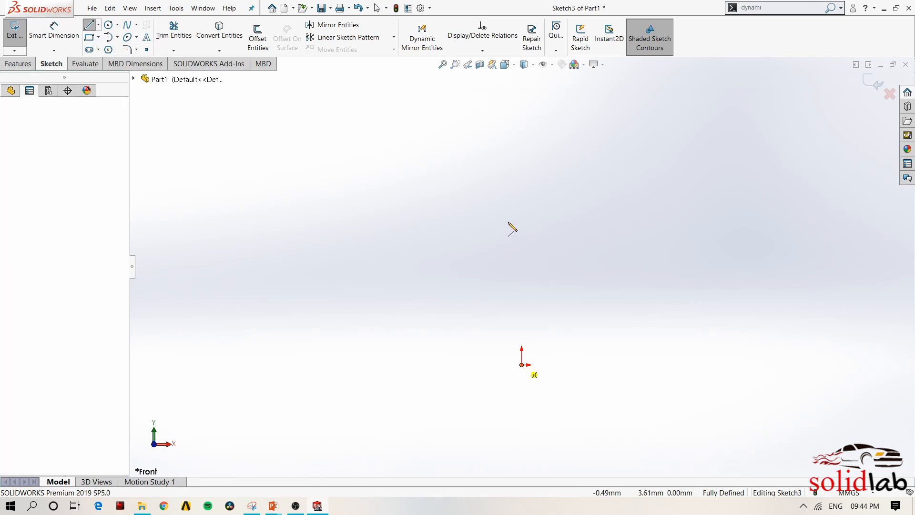
{"action": "left_click", "coordinate": [522, 364]}
{"action": "left_click", "coordinate": [522, 154]}
{"action": "key", "text": "Escape"}
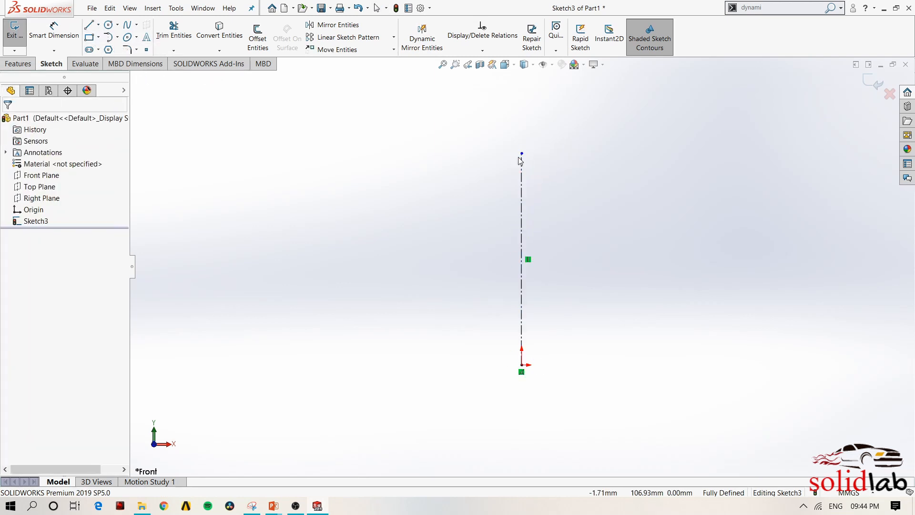
{"action": "left_click", "coordinate": [415, 43]}
{"action": "left_click", "coordinate": [522, 201]}
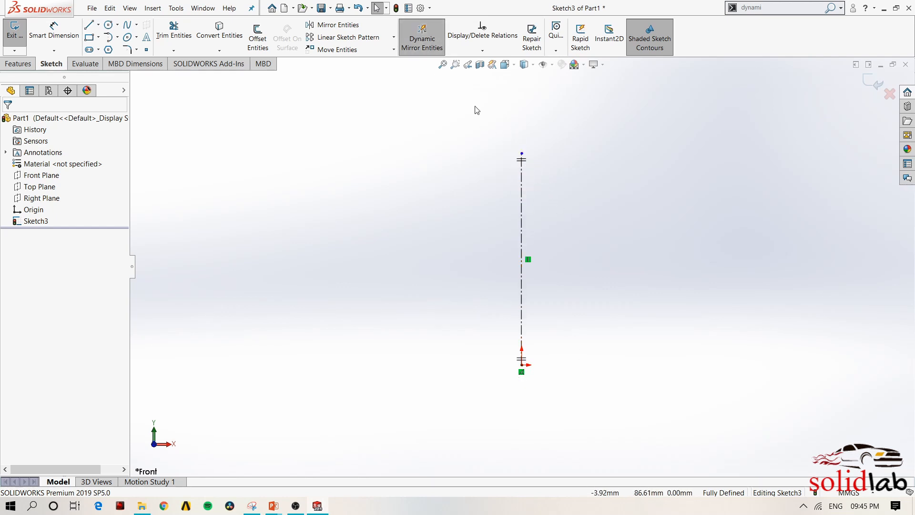
Sketch a closed chain of seven lines left of the centerline from the origin back to it, ending with a line about 106 mm long
{"action": "left_click", "coordinate": [430, 55]}
{"action": "left_click", "coordinate": [521, 364]}
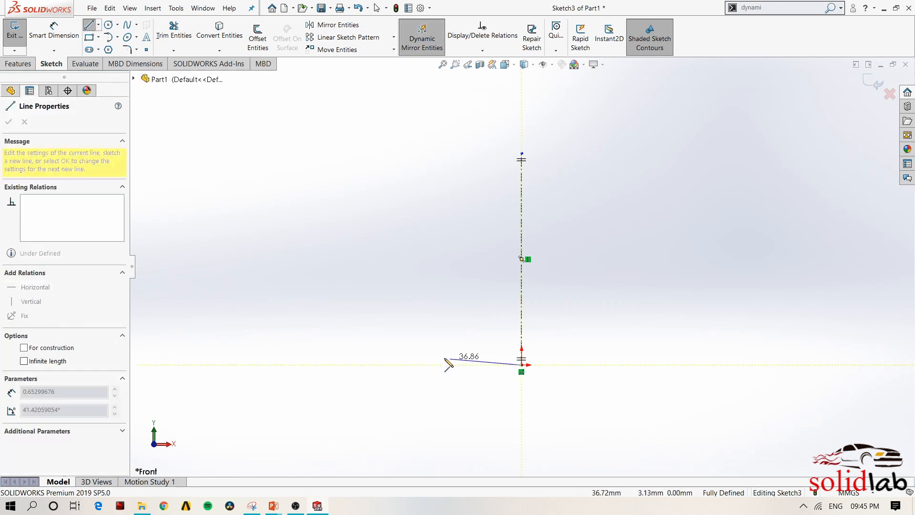
{"action": "left_click", "coordinate": [393, 365]}
{"action": "left_click", "coordinate": [343, 264]}
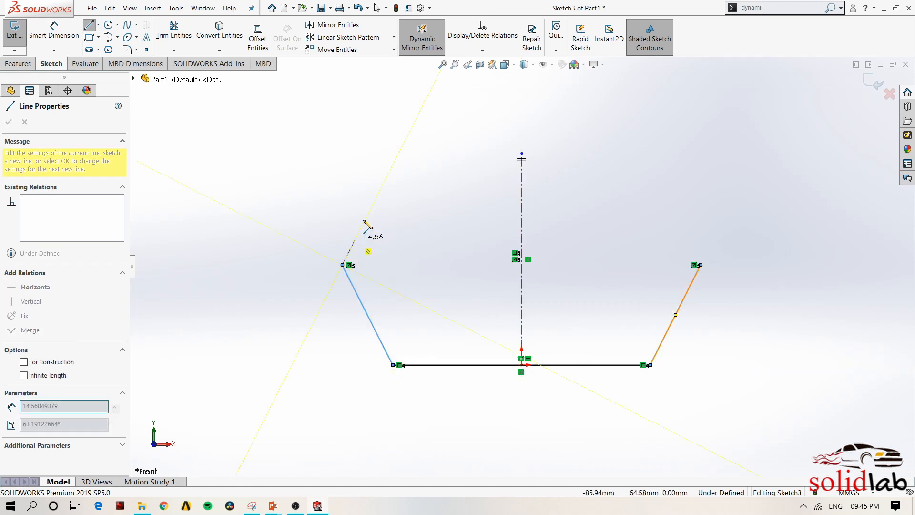
{"action": "left_click", "coordinate": [415, 154]}
{"action": "left_click", "coordinate": [293, 91]}
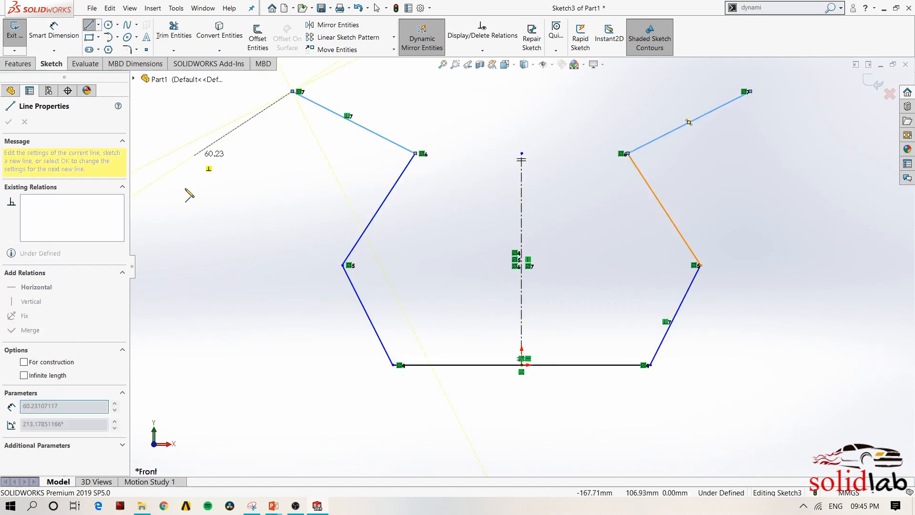
{"action": "left_click", "coordinate": [183, 215]}
{"action": "left_click", "coordinate": [349, 474]}
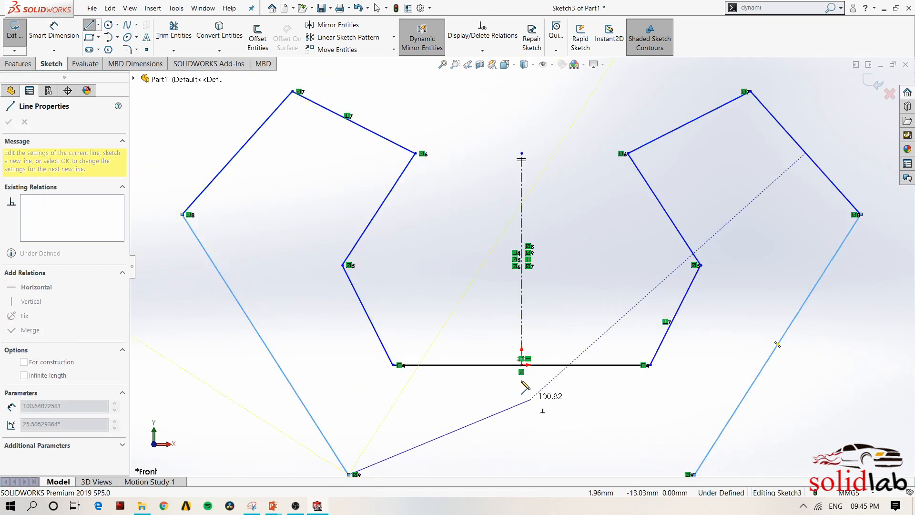
{"action": "left_click", "coordinate": [522, 365]}
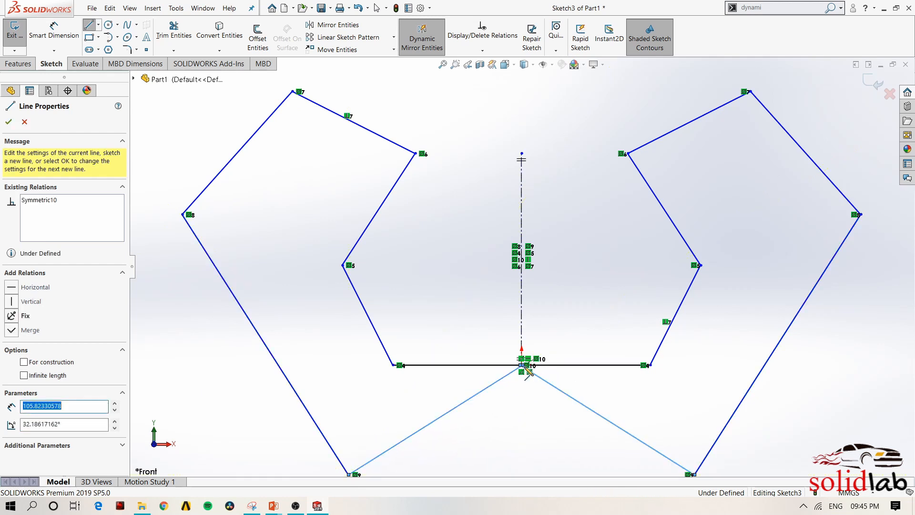
{"action": "key", "text": "Escape"}
{"action": "key", "text": "Escape"}
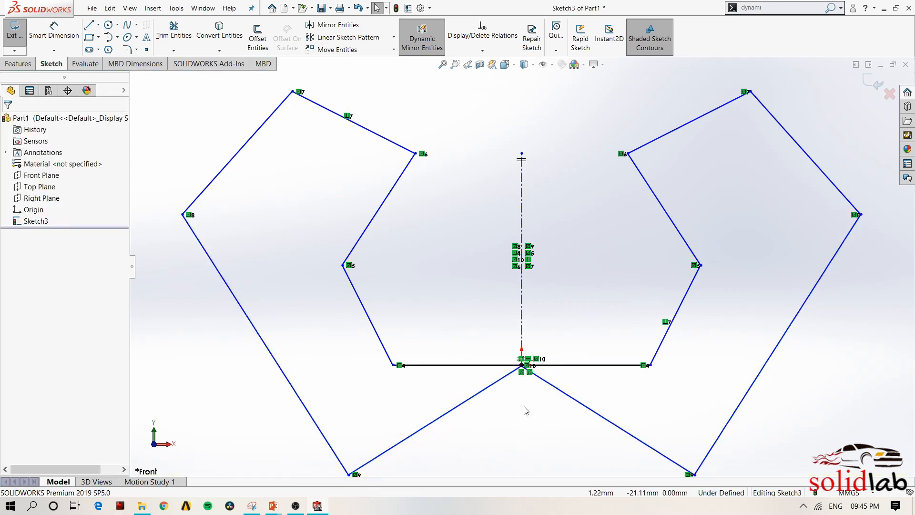
{"action": "key", "text": "z"}
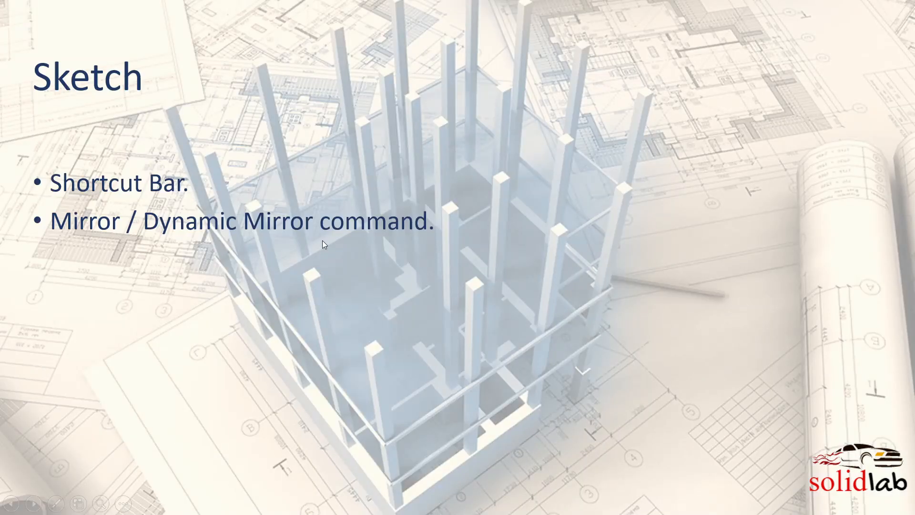
{"action": "left_click", "coordinate": [322, 241]}
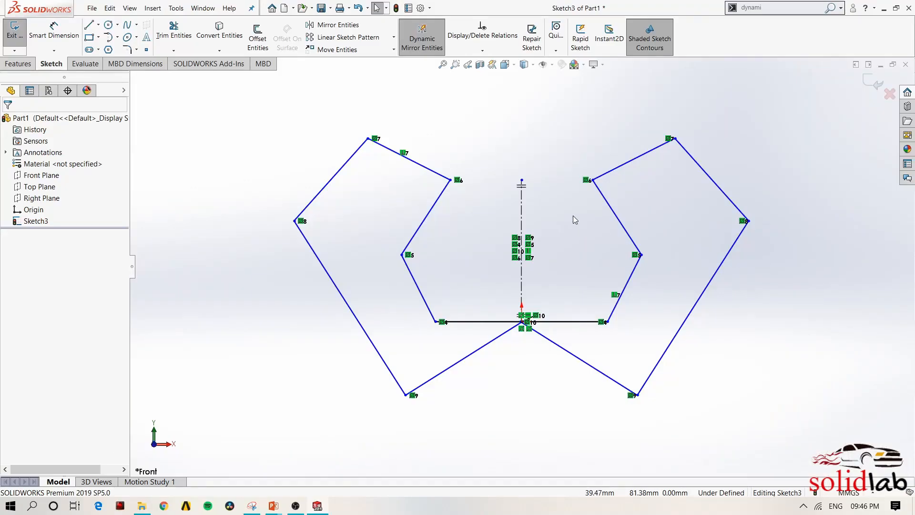
Examine the symmetric relations of the mirrored profile, highlighting the one at the left half's upper inner corner
{"action": "scroll", "coordinate": [572, 213], "scroll_direction": "down", "scroll_amount": 4}
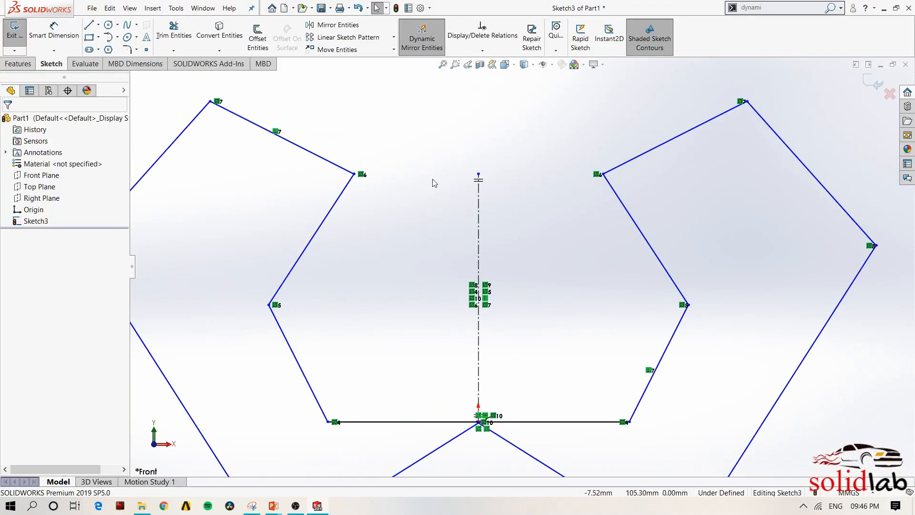
{"action": "scroll", "coordinate": [365, 176], "scroll_direction": "down", "scroll_amount": 4}
{"action": "scroll", "coordinate": [642, 293], "scroll_direction": "up", "scroll_amount": 3}
{"action": "scroll", "coordinate": [641, 293], "scroll_direction": "up", "scroll_amount": 3}
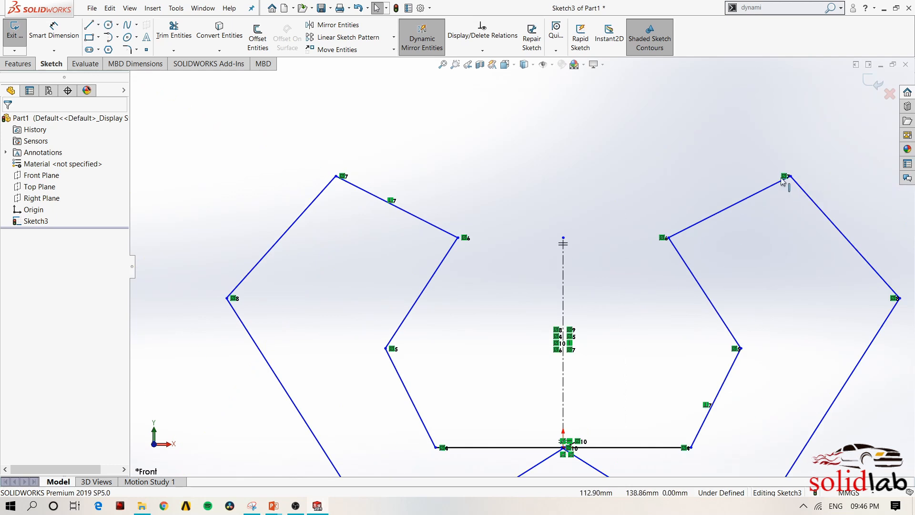
{"action": "scroll", "coordinate": [656, 234], "scroll_direction": "down", "scroll_amount": 3}
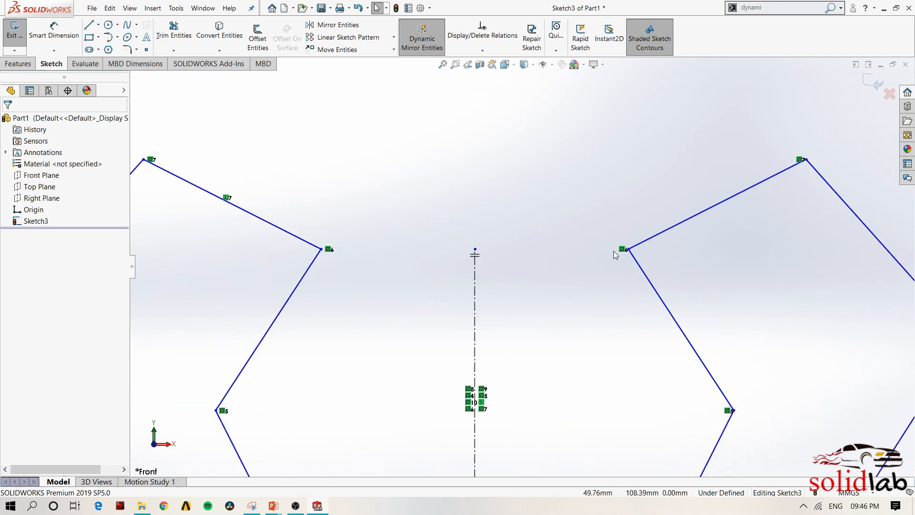
{"action": "left_click", "coordinate": [329, 249]}
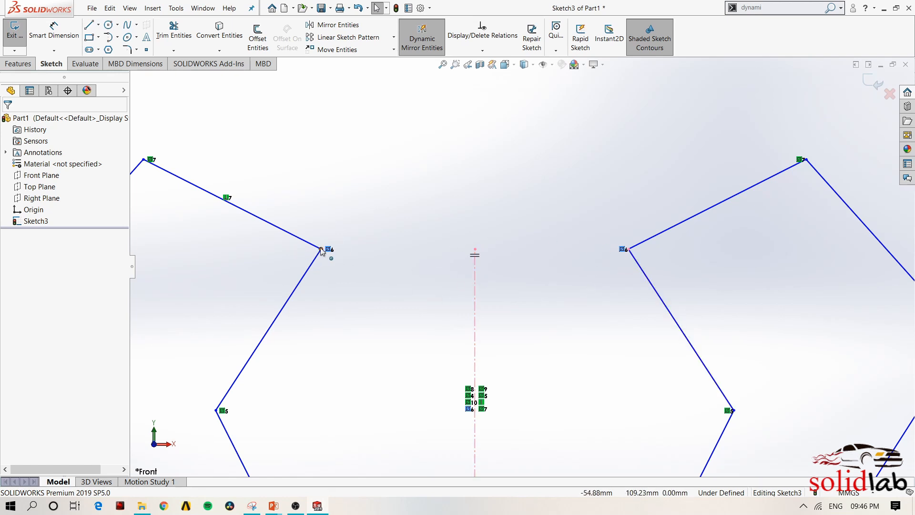
Move the left half's upper inner corner to about X -63 mm, Y 103.5 mm and delete its symmetric relation
{"action": "mouse_move", "coordinate": [320, 248]}
{"action": "left_mouse_down"}
{"action": "mouse_move", "coordinate": [329, 267]}
{"action": "mouse_move", "coordinate": [359, 277]}
{"action": "mouse_move", "coordinate": [399, 228]}
{"action": "mouse_move", "coordinate": [375, 250]}
{"action": "mouse_move", "coordinate": [233, 221]}
{"action": "mouse_move", "coordinate": [364, 276]}
{"action": "mouse_move", "coordinate": [355, 252]}
{"action": "mouse_move", "coordinate": [461, 206]}
{"action": "mouse_move", "coordinate": [357, 267]}
{"action": "mouse_move", "coordinate": [299, 205]}
{"action": "mouse_move", "coordinate": [288, 237]}
{"action": "mouse_move", "coordinate": [312, 286]}
{"action": "mouse_move", "coordinate": [301, 279]}
{"action": "left_mouse_up"}
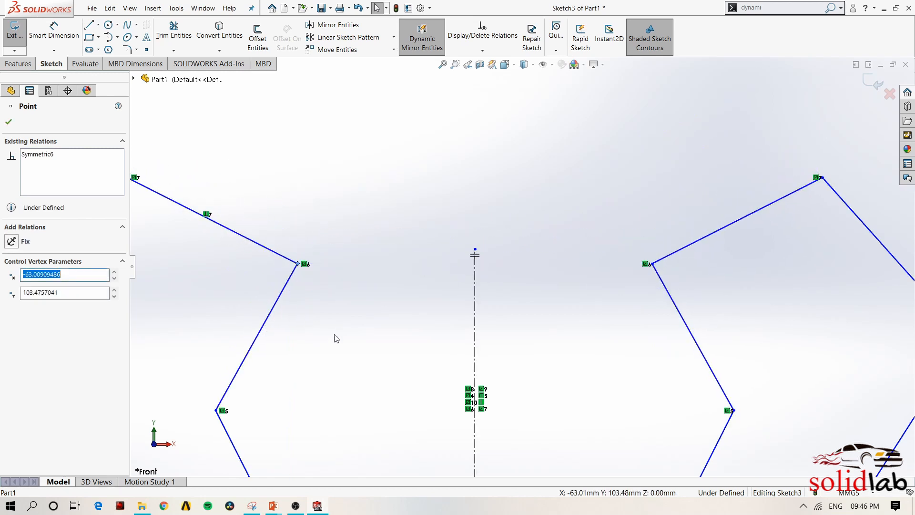
{"action": "left_click", "coordinate": [345, 313]}
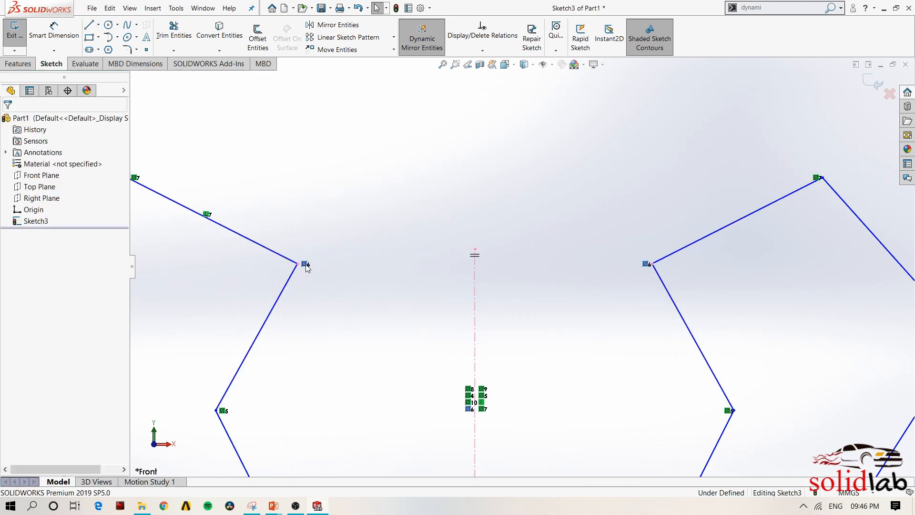
{"action": "left_click", "coordinate": [306, 264]}
{"action": "key", "text": "Delete"}
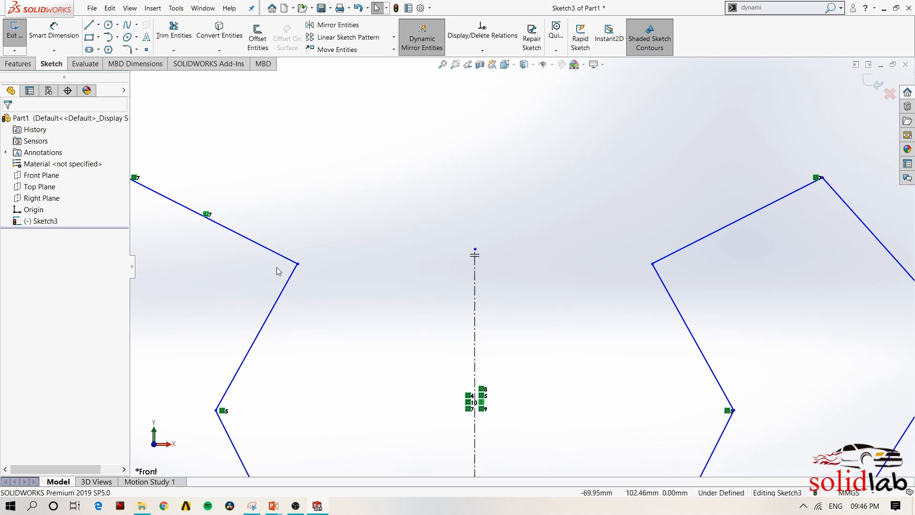
Move the two upper inner corners separately, placing the right one at about X 59.6 mm, Y 95 mm
{"action": "mouse_move", "coordinate": [297, 263]}
{"action": "left_mouse_down"}
{"action": "mouse_move", "coordinate": [357, 212]}
{"action": "mouse_move", "coordinate": [353, 229]}
{"action": "mouse_move", "coordinate": [367, 245]}
{"action": "mouse_move", "coordinate": [289, 143]}
{"action": "mouse_move", "coordinate": [331, 278]}
{"action": "mouse_move", "coordinate": [318, 285]}
{"action": "mouse_move", "coordinate": [302, 251]}
{"action": "mouse_move", "coordinate": [322, 276]}
{"action": "left_mouse_up"}
{"action": "left_click", "coordinate": [653, 324]}
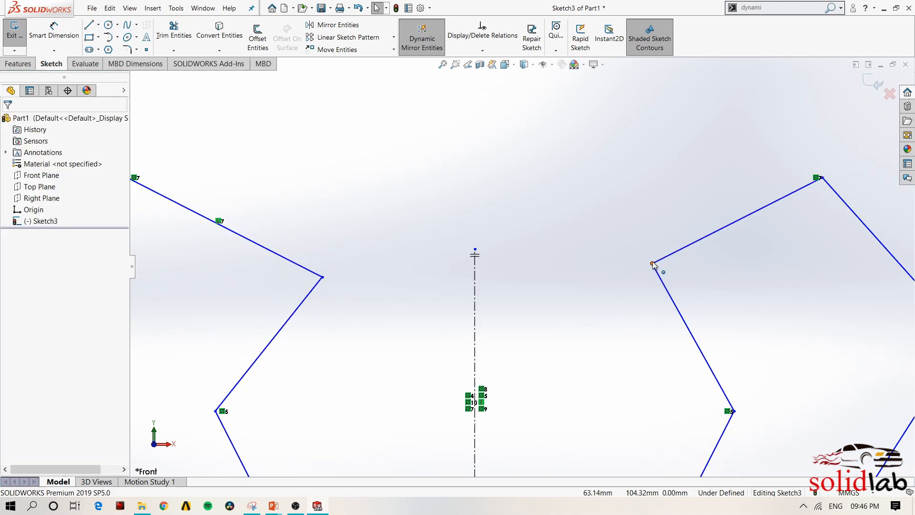
{"action": "left_click_drag", "start_coordinate": [652, 263], "coordinate": [642, 288]}
{"action": "left_click", "coordinate": [629, 342]}
{"action": "scroll", "coordinate": [619, 339], "scroll_direction": "up", "scroll_amount": 2}
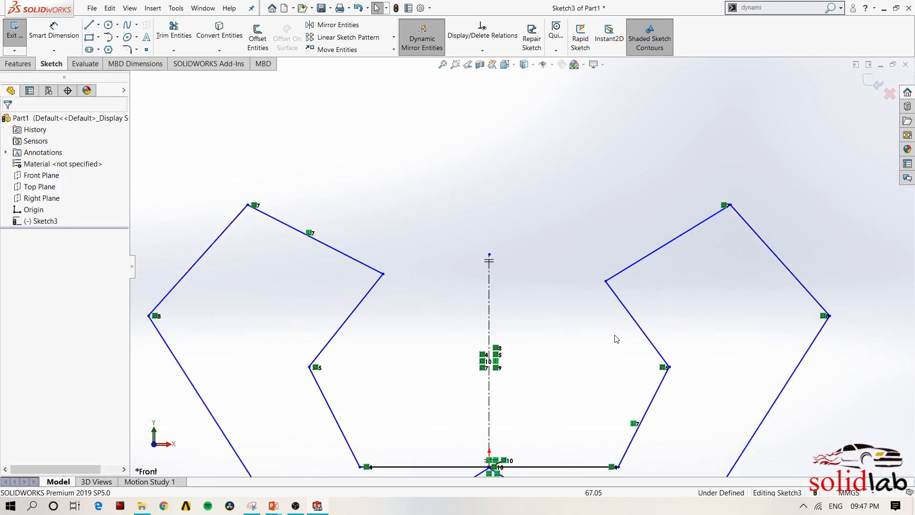
Make the two upper inner corners symmetric about the centerline and move the left one to about X -36.3 mm, Y 111.5 mm
{"action": "left_click", "coordinate": [605, 282]}
{"action": "left_click", "coordinate": [383, 274], "text": "ctrl"}
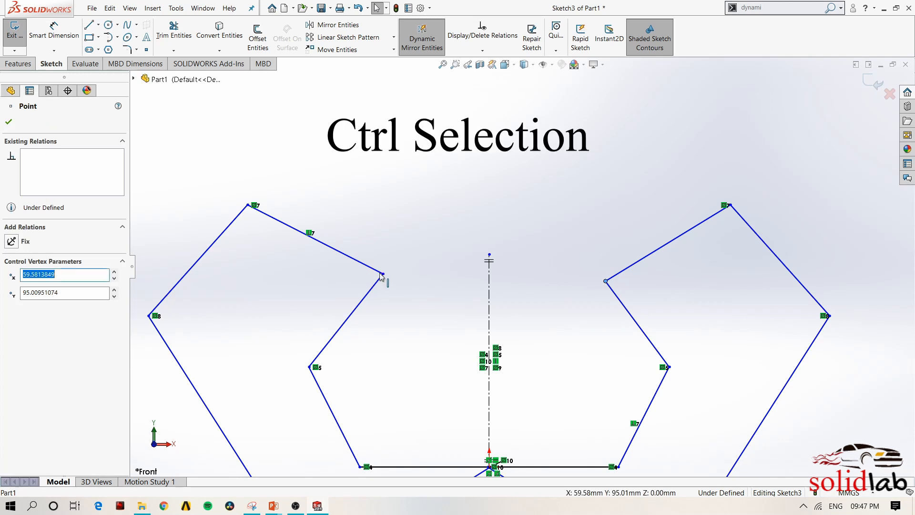
{"action": "left_click", "coordinate": [489, 263], "text": "ctrl"}
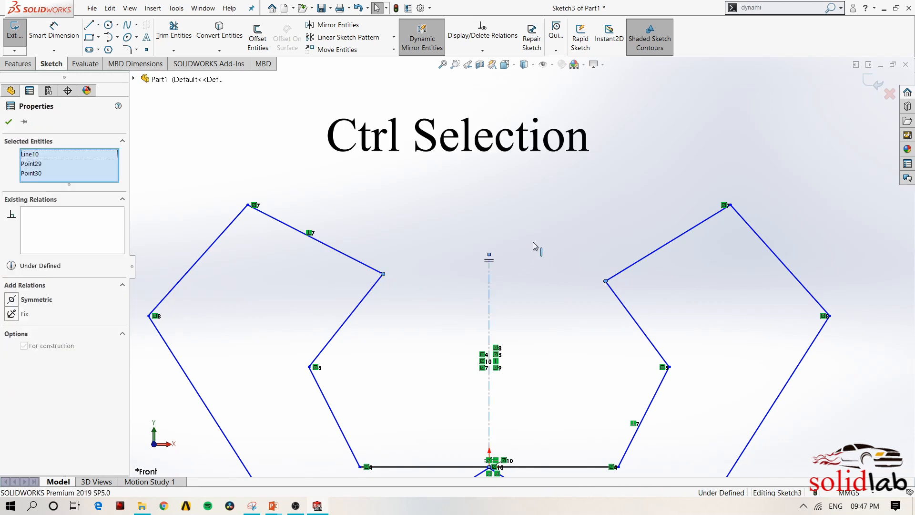
{"action": "left_click", "coordinate": [518, 237]}
{"action": "key", "text": "Escape"}
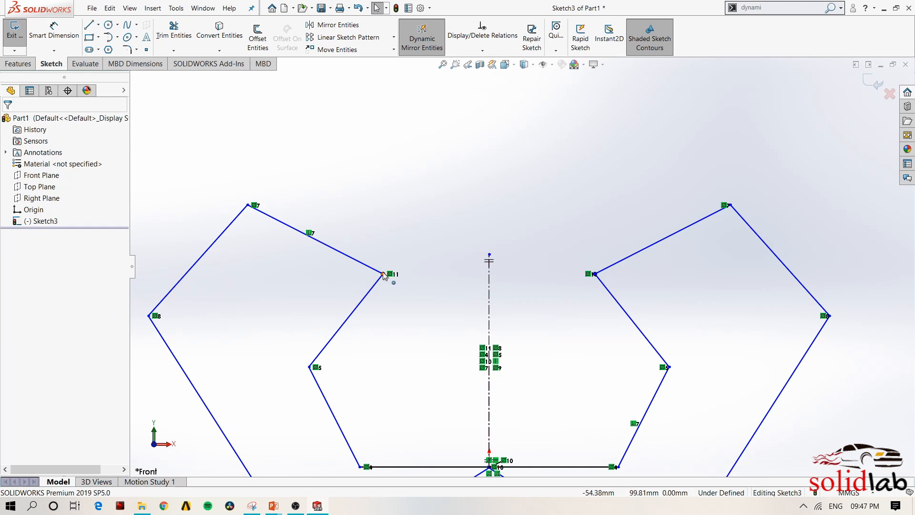
{"action": "mouse_move", "coordinate": [383, 275]}
{"action": "left_mouse_down"}
{"action": "mouse_move", "coordinate": [431, 231]}
{"action": "mouse_move", "coordinate": [428, 219]}
{"action": "mouse_move", "coordinate": [421, 274]}
{"action": "mouse_move", "coordinate": [397, 240]}
{"action": "mouse_move", "coordinate": [436, 255]}
{"action": "mouse_move", "coordinate": [419, 251]}
{"action": "left_mouse_up"}
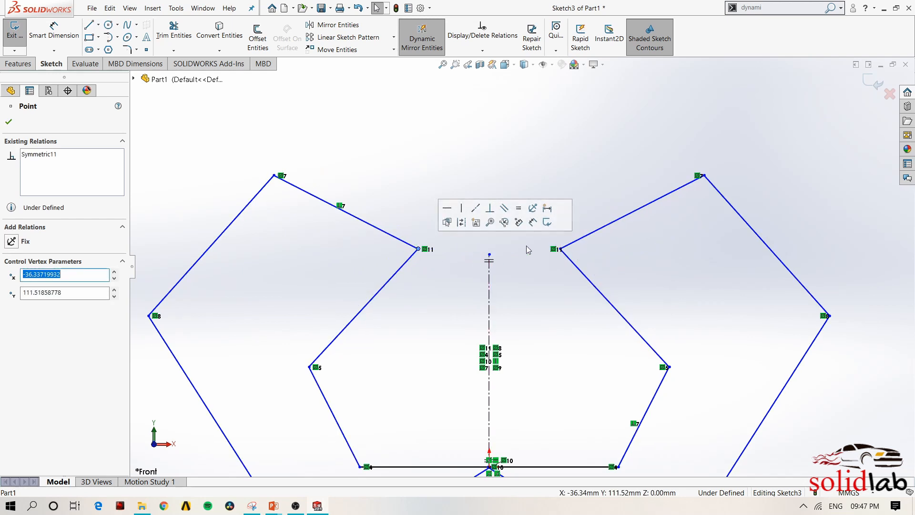
{"action": "scroll", "coordinate": [553, 306], "scroll_direction": "up", "scroll_amount": 2}
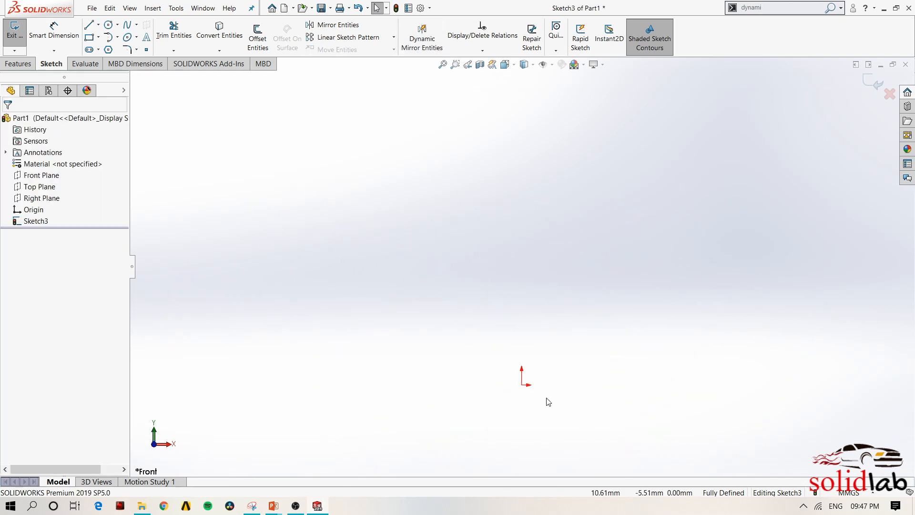
Sketch a center rectangle about 60 mm high, centered on the origin with midpoint construction lines
{"action": "left_click", "coordinate": [98, 37]}
{"action": "left_click", "coordinate": [109, 62]}
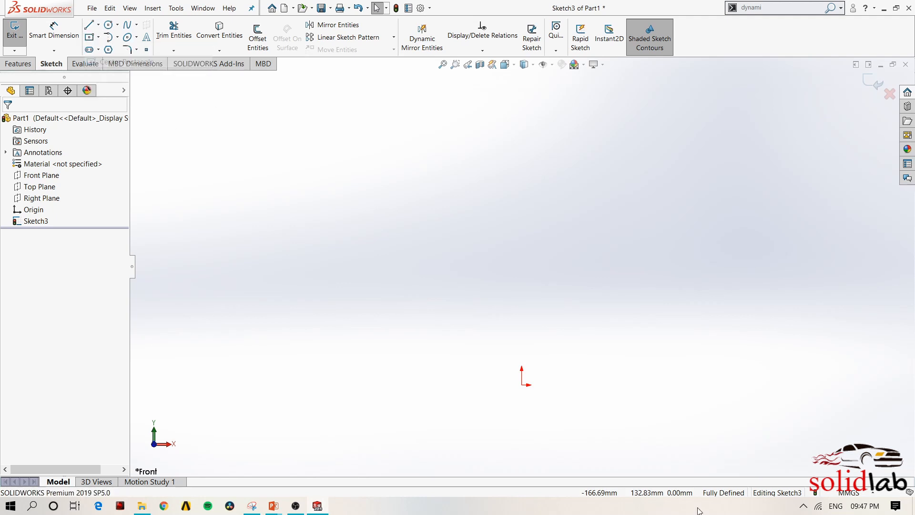
{"action": "left_click", "coordinate": [510, 391]}
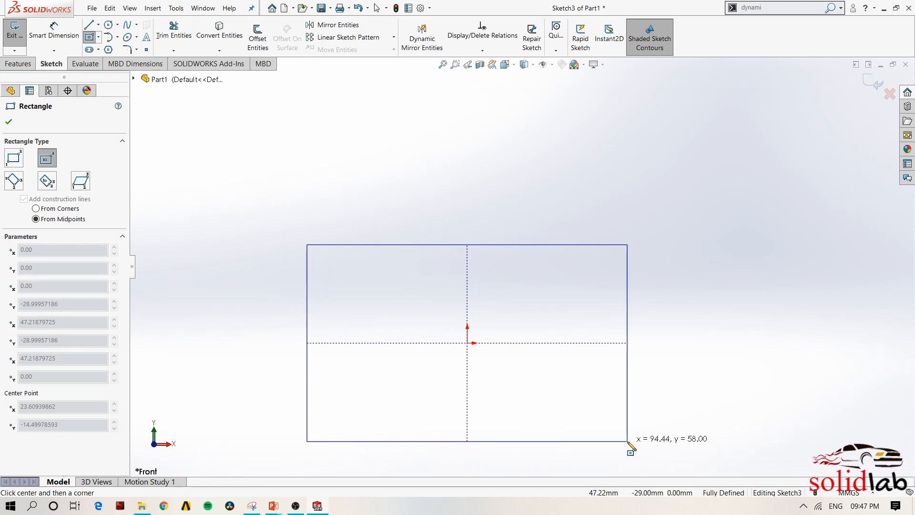
{"action": "left_click", "coordinate": [613, 382]}
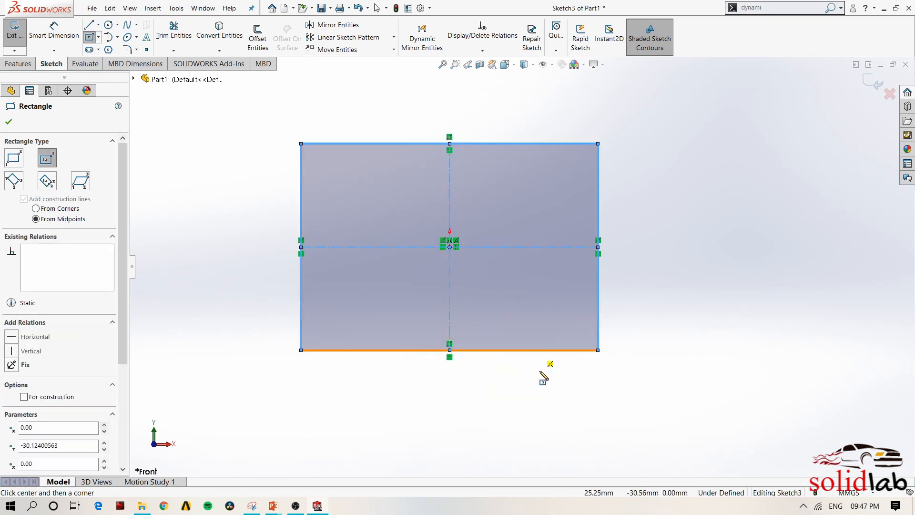
{"action": "key", "text": "Escape"}
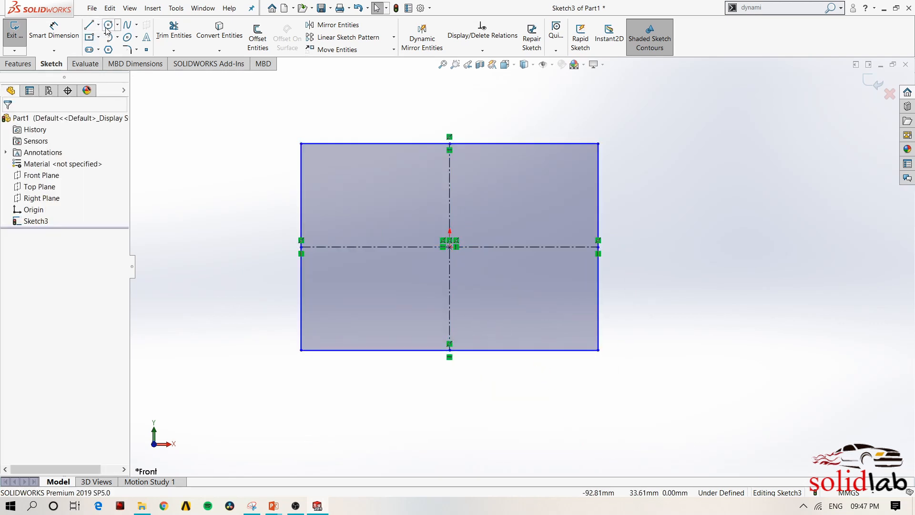
Sketch one circle in each lower quarter of the rectangle, about 4.5 mm radius on the left and 8.4 mm on the right
{"action": "left_click", "coordinate": [108, 26]}
{"action": "left_click", "coordinate": [351, 303]}
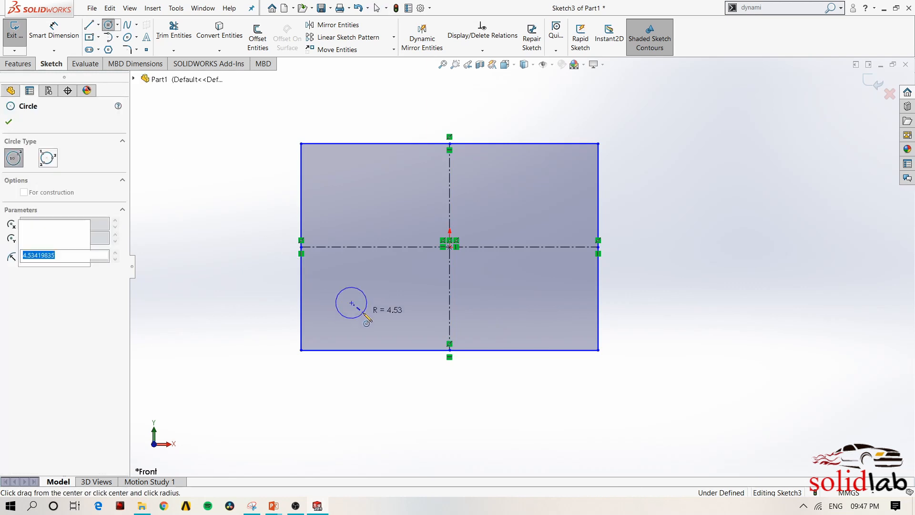
{"action": "left_click", "coordinate": [366, 317]}
{"action": "left_click", "coordinate": [555, 304]}
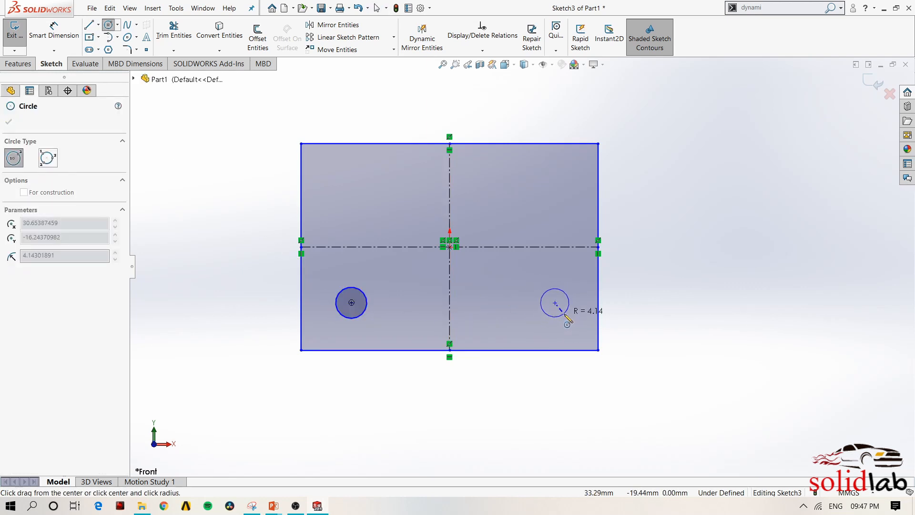
{"action": "left_click", "coordinate": [567, 316]}
{"action": "key", "text": "Escape"}
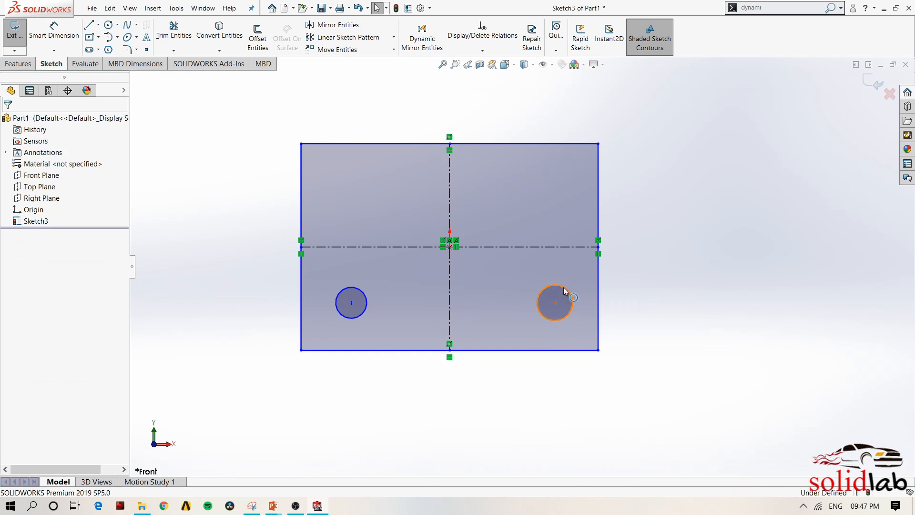
{"action": "left_click_drag", "start_coordinate": [563, 287], "coordinate": [572, 279]}
{"action": "key", "text": "Escape"}
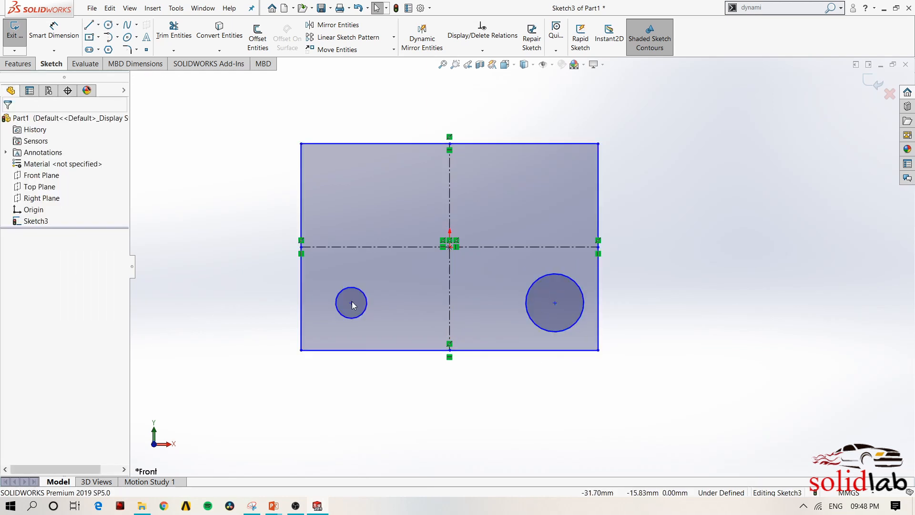
Examine the relations offered for the two circle centers together with the vertical centerline
{"action": "left_click", "coordinate": [367, 314]}
{"action": "left_click", "coordinate": [365, 308]}
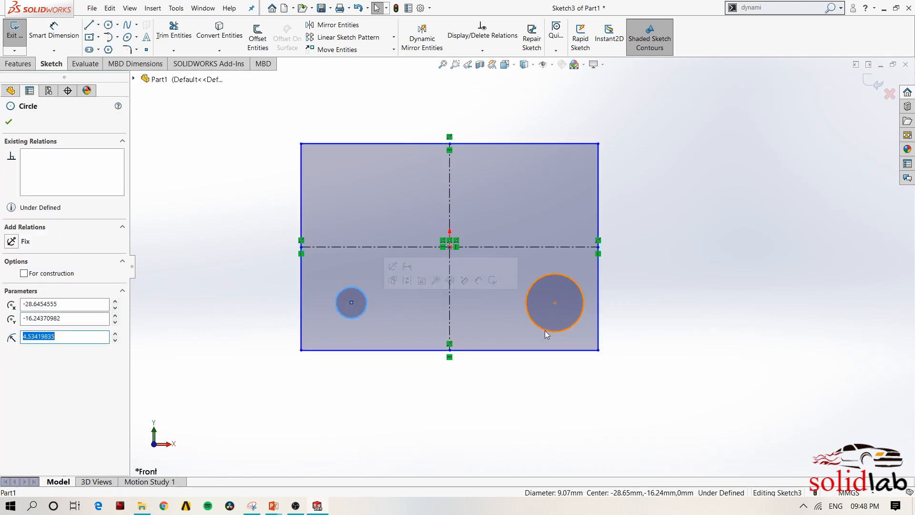
{"action": "left_click", "coordinate": [521, 391]}
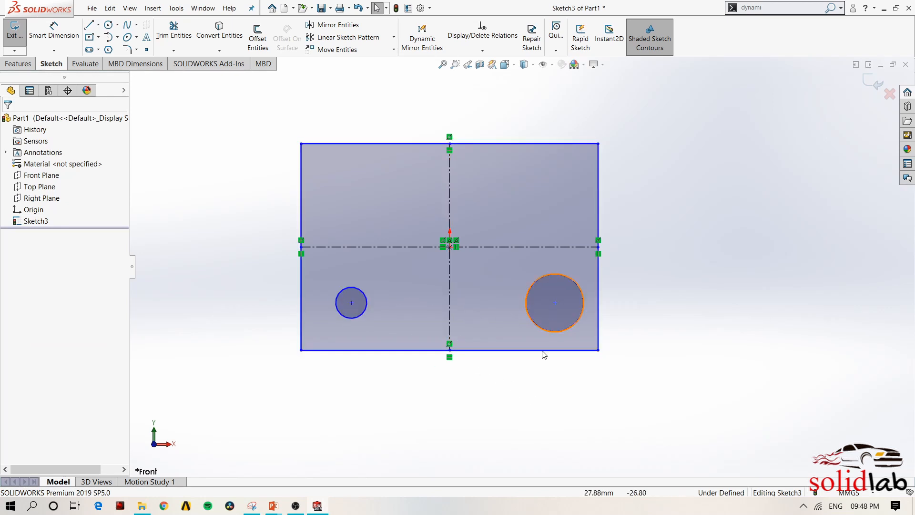
{"action": "left_click", "coordinate": [352, 303]}
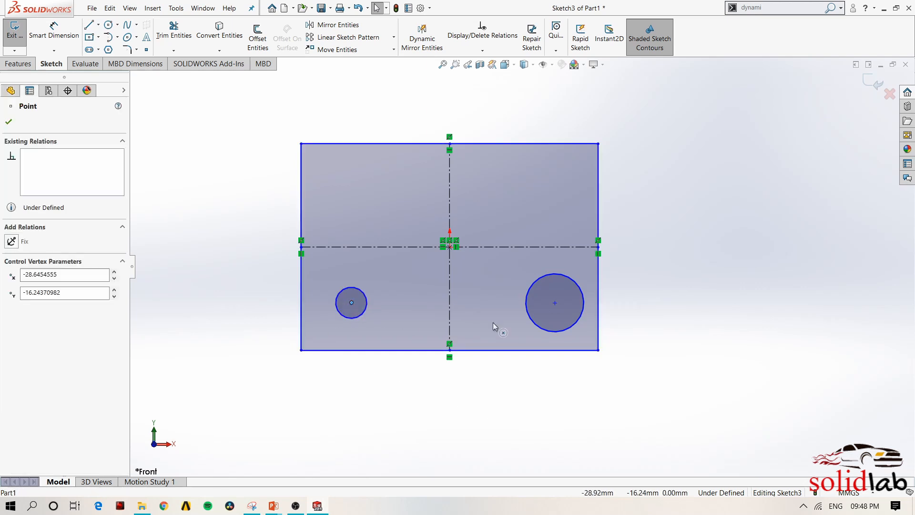
{"action": "left_click", "coordinate": [553, 303], "text": "ctrl"}
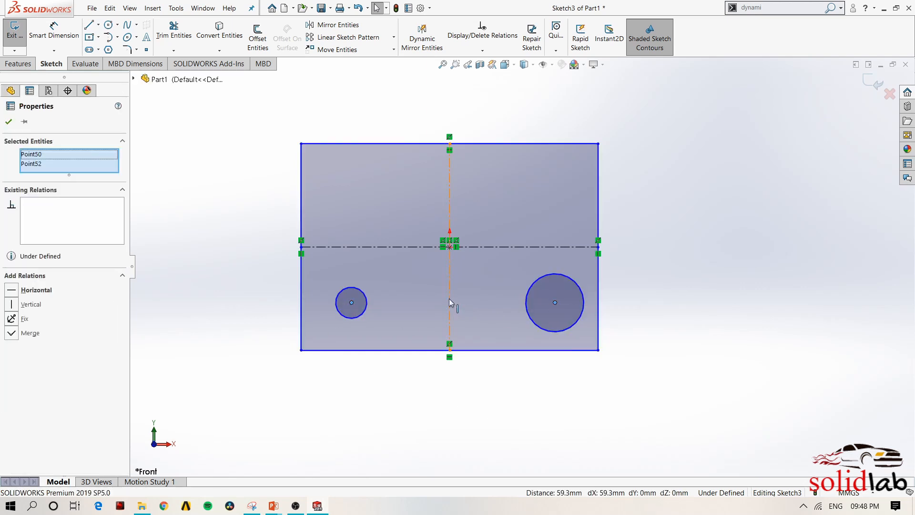
{"action": "left_click", "coordinate": [449, 298], "text": "ctrl"}
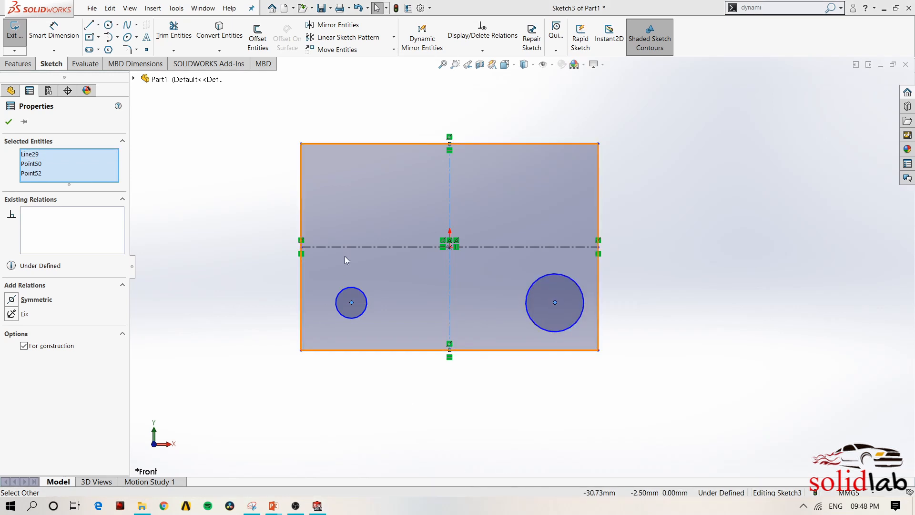
Add a Symmetric relation between the two circles about the rectangle's vertical centerline
{"action": "left_click", "coordinate": [362, 291]}
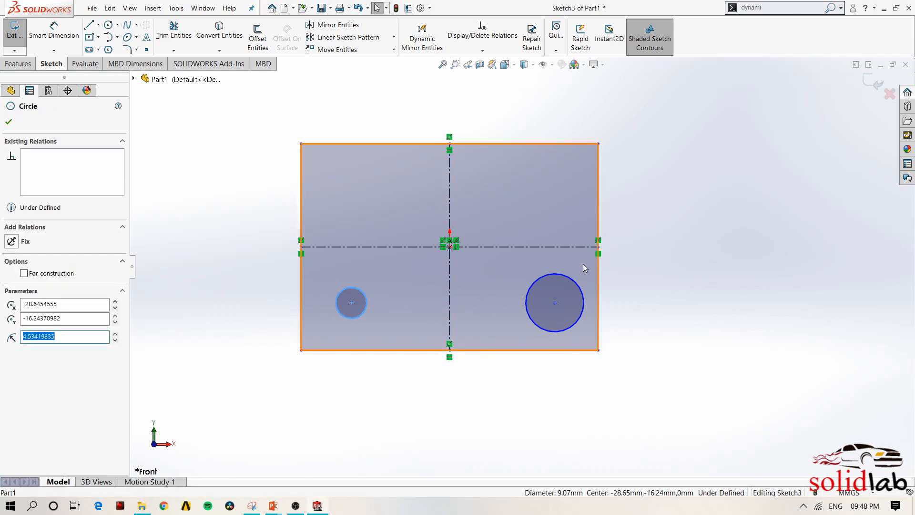
{"action": "left_click", "coordinate": [574, 285], "text": "ctrl"}
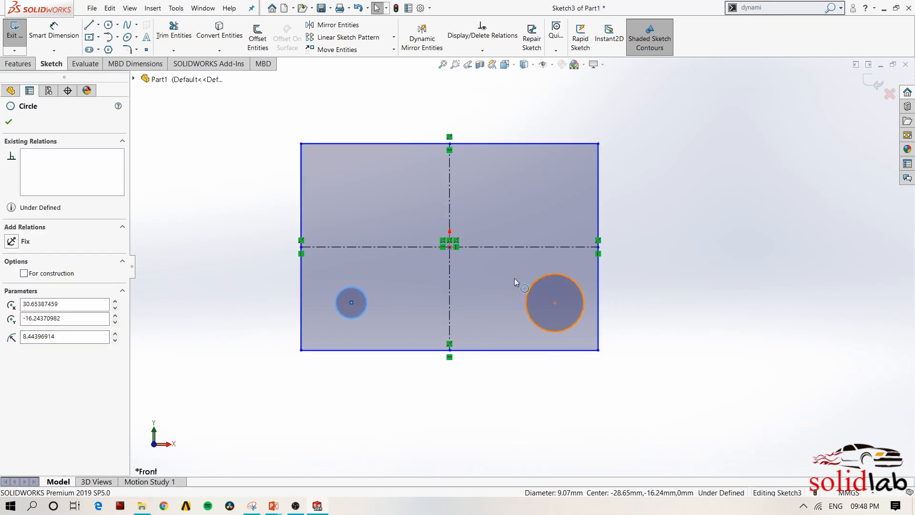
{"action": "left_click", "coordinate": [451, 299], "text": "ctrl"}
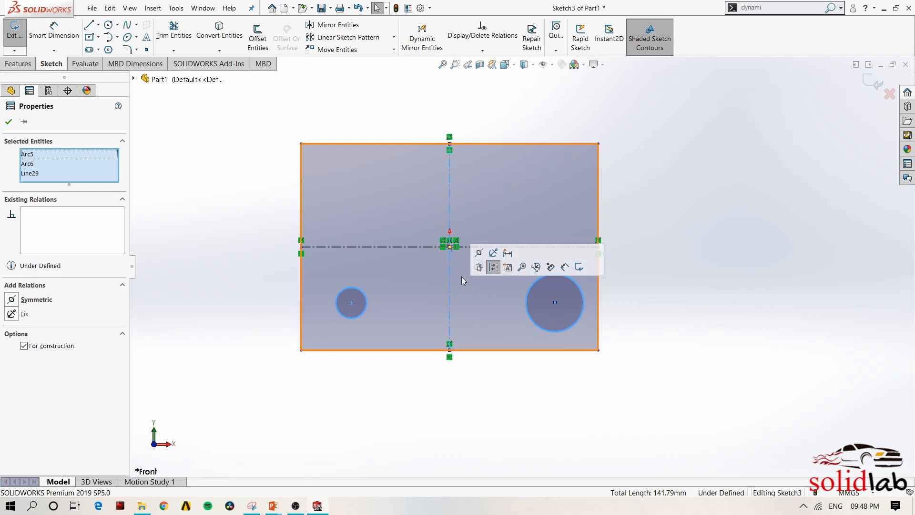
{"action": "left_click", "coordinate": [479, 252]}
{"action": "left_click", "coordinate": [459, 388]}
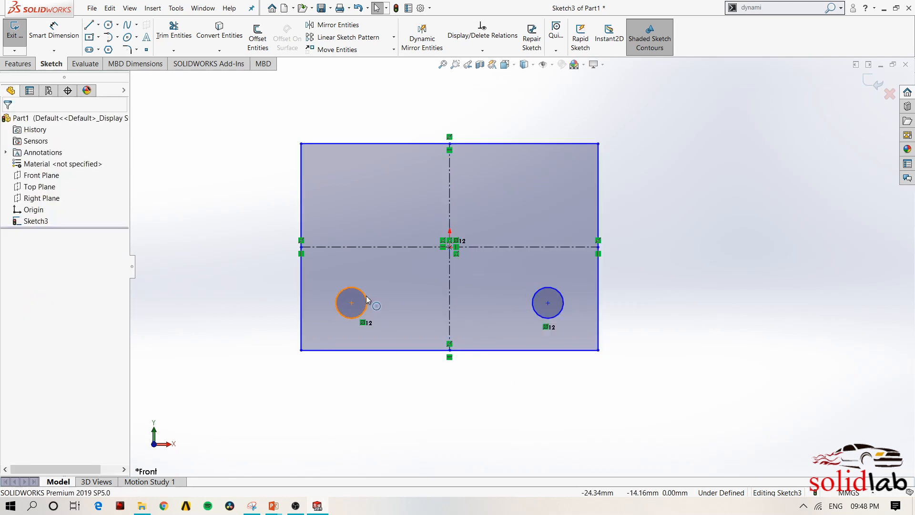
Enlarge the left circle and move its center to about X -18.6 mm, Y -15.8 mm
{"action": "left_click_drag", "start_coordinate": [366, 295], "coordinate": [385, 301]}
{"action": "key", "text": "Escape"}
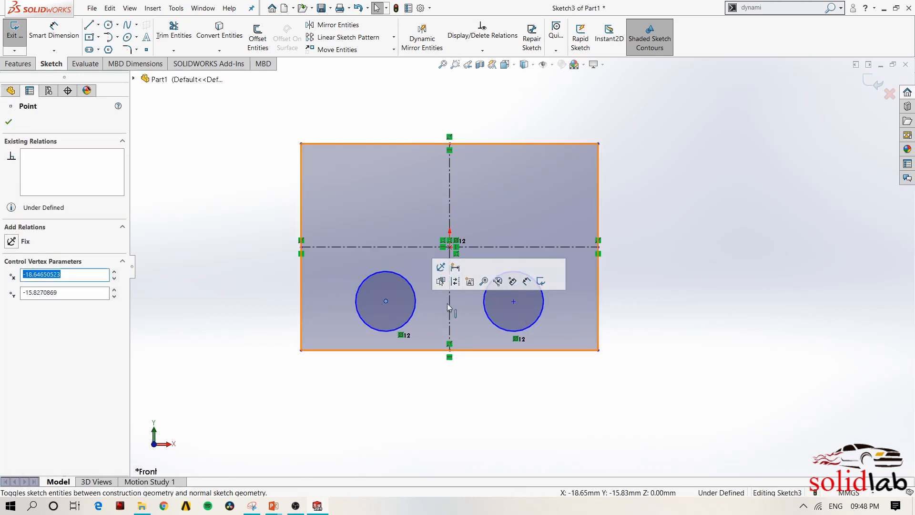
{"action": "left_click", "coordinate": [448, 304]}
{"action": "left_click", "coordinate": [408, 430]}
Dimension the left circle's center to the vertical centerline at 20 mm
{"action": "right_click_drag", "start_coordinate": [408, 429], "coordinate": [406, 385]}
{"action": "left_click", "coordinate": [385, 300]}
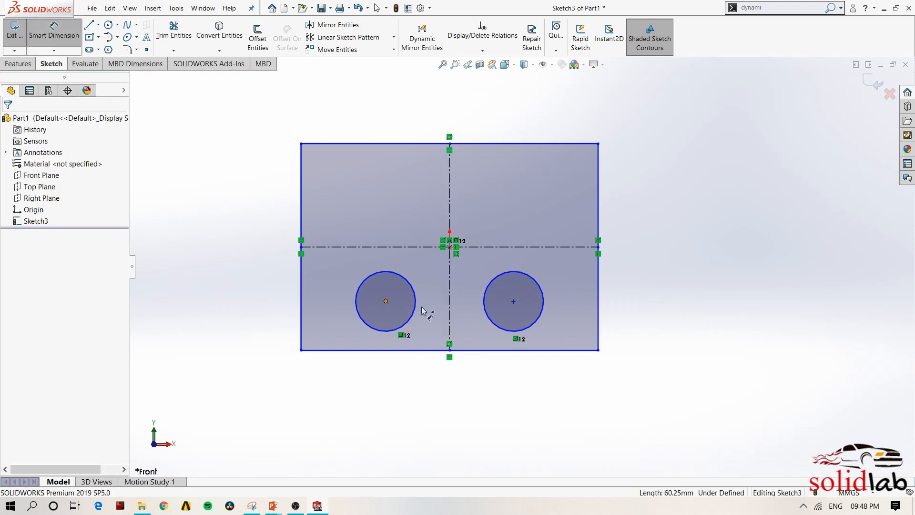
{"action": "left_click", "coordinate": [449, 308]}
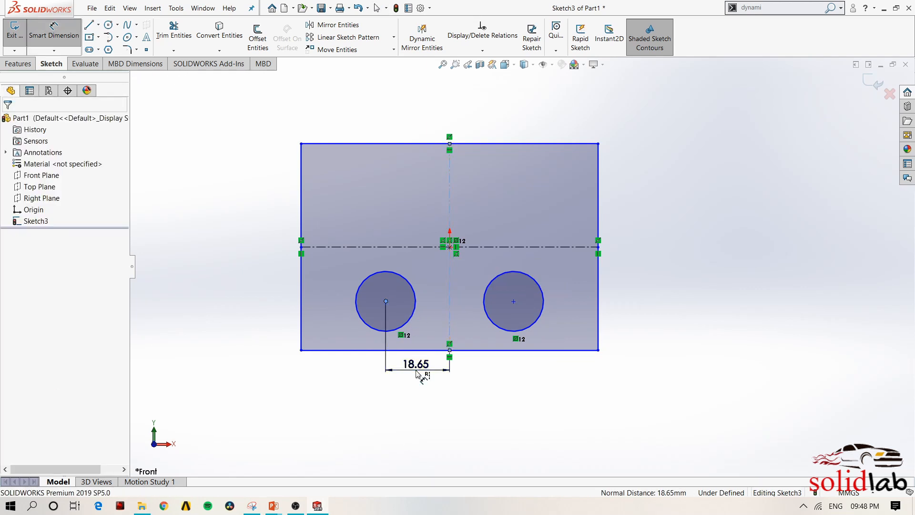
{"action": "left_click", "coordinate": [416, 374]}
{"action": "type", "text": "20"}
{"action": "key", "text": "Return"}
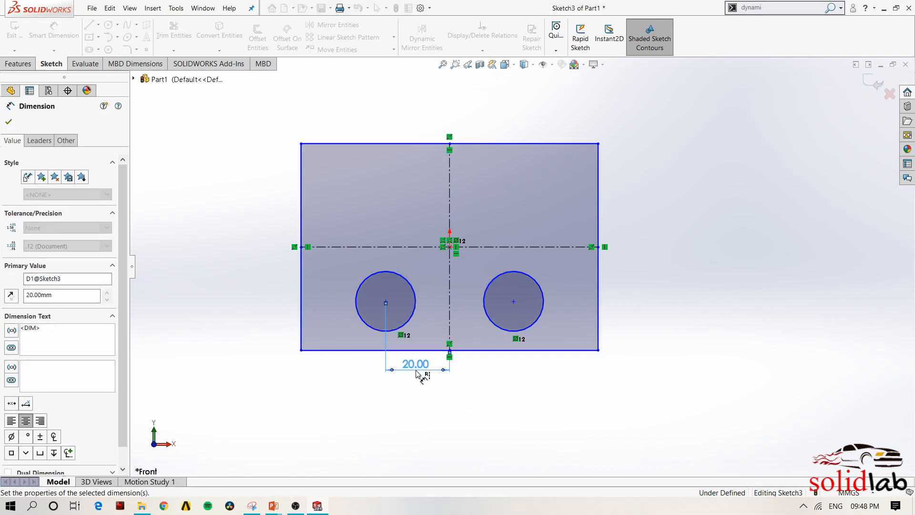
Add a driven dimension from the right circle's center to the centerline and move the left circle up to about Y -13.3 mm
{"action": "left_click", "coordinate": [453, 302]}
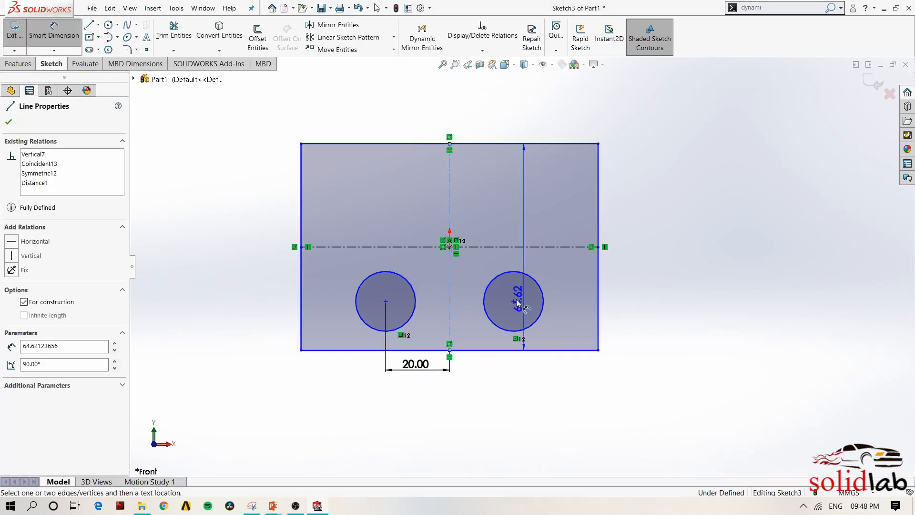
{"action": "left_click", "coordinate": [513, 301]}
{"action": "left_click", "coordinate": [495, 375]}
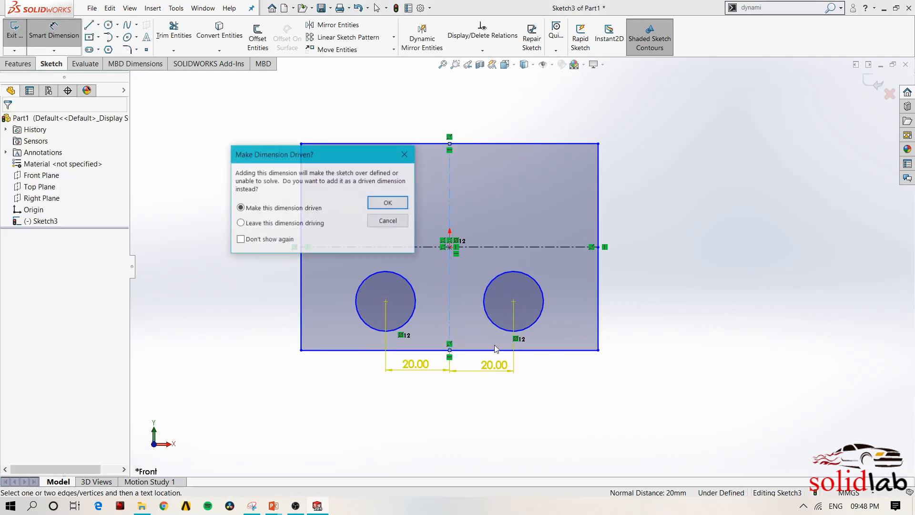
{"action": "left_click", "coordinate": [384, 203]}
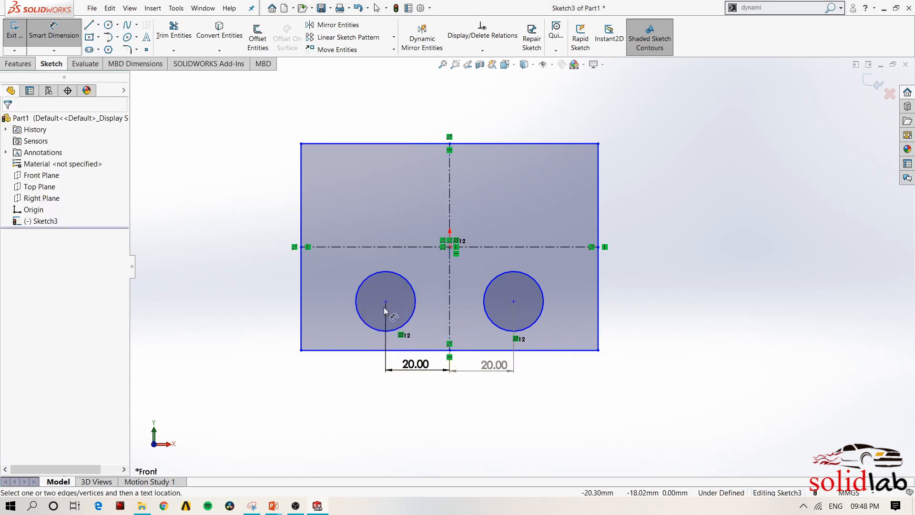
{"action": "key", "text": "Escape"}
{"action": "mouse_move", "coordinate": [385, 302]}
{"action": "left_mouse_down"}
{"action": "mouse_move", "coordinate": [391, 270]}
{"action": "mouse_move", "coordinate": [391, 324]}
{"action": "mouse_move", "coordinate": [392, 264]}
{"action": "mouse_move", "coordinate": [390, 307]}
{"action": "mouse_move", "coordinate": [391, 289]}
{"action": "left_mouse_up"}
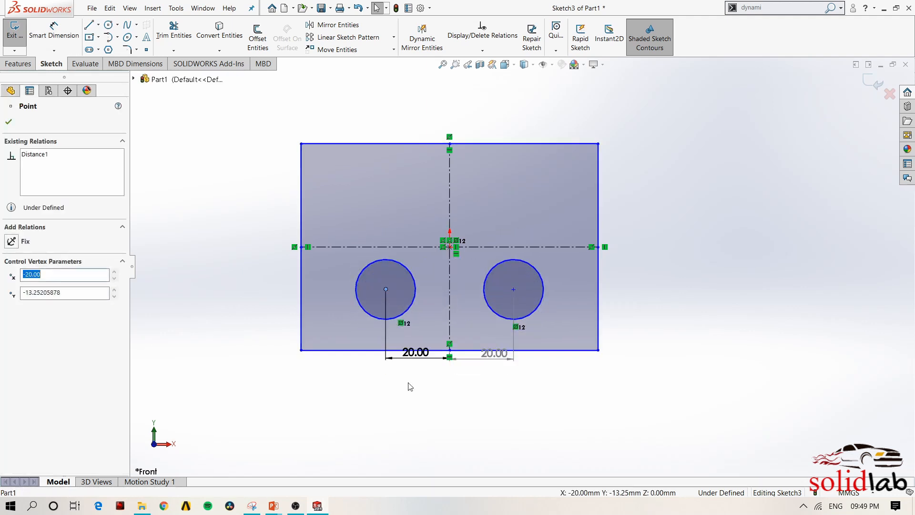
Move both horizontal circle-to-centerline dimensions further below the rectangle, keeping them roughly level with each other
{"action": "left_click", "coordinate": [408, 382]}
{"action": "left_click_drag", "start_coordinate": [424, 351], "coordinate": [427, 391]}
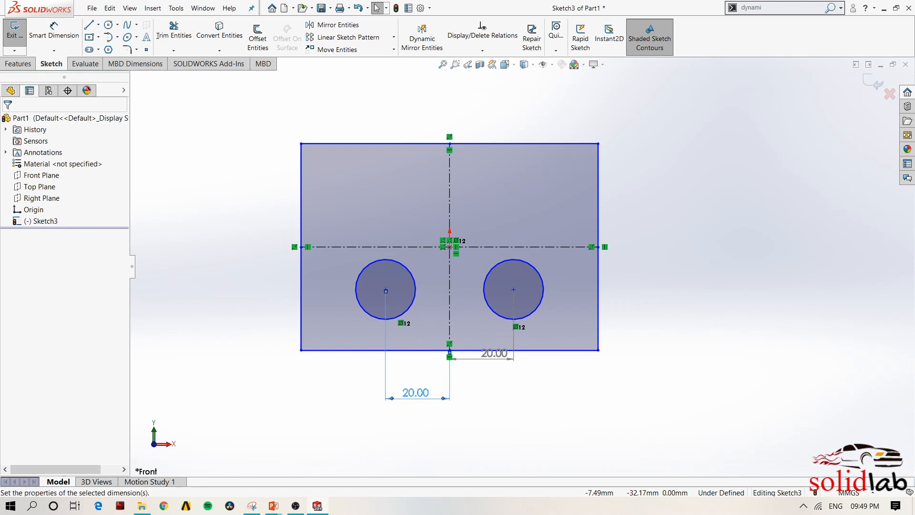
{"action": "left_click_drag", "start_coordinate": [489, 354], "coordinate": [483, 396]}
{"action": "left_click", "coordinate": [486, 379]}
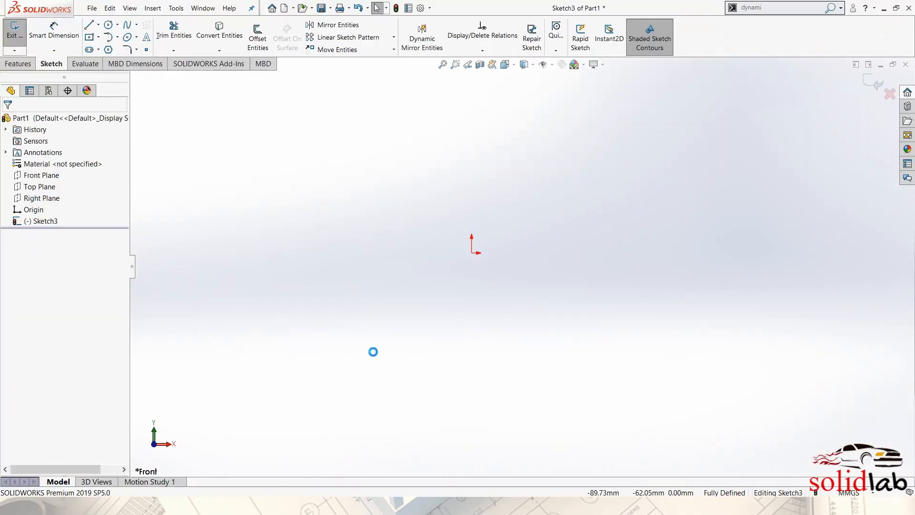
Sketch eight crossing diagonal lines around the origin, five steep and slanting down to the left, three slanting down to the right
{"action": "left_click", "coordinate": [89, 25]}
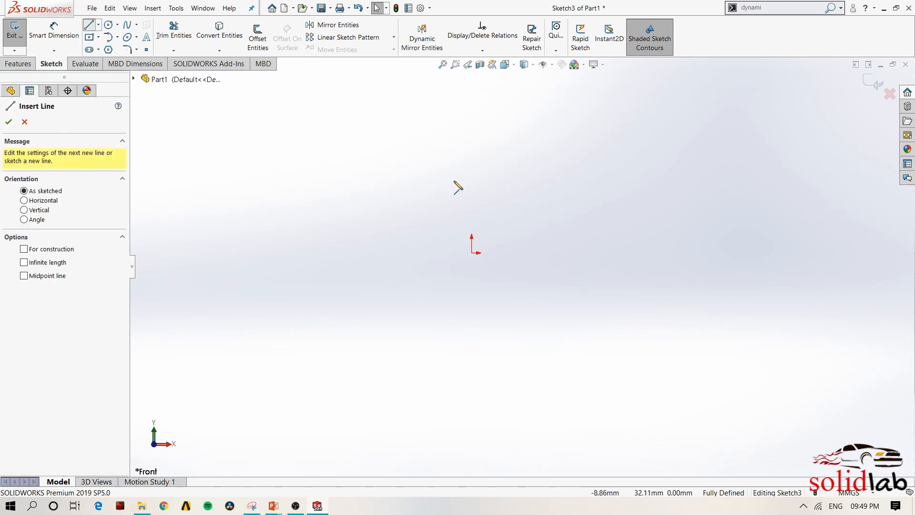
{"action": "left_click_drag", "start_coordinate": [475, 161], "coordinate": [346, 306]}
{"action": "left_click_drag", "start_coordinate": [529, 157], "coordinate": [439, 374]}
{"action": "mouse_move", "coordinate": [628, 178]}
{"action": "left_mouse_down"}
{"action": "mouse_move", "coordinate": [585, 328]}
{"action": "mouse_move", "coordinate": [544, 422]}
{"action": "left_mouse_up"}
{"action": "left_click_drag", "start_coordinate": [385, 137], "coordinate": [705, 370]}
{"action": "left_click_drag", "start_coordinate": [365, 151], "coordinate": [541, 350]}
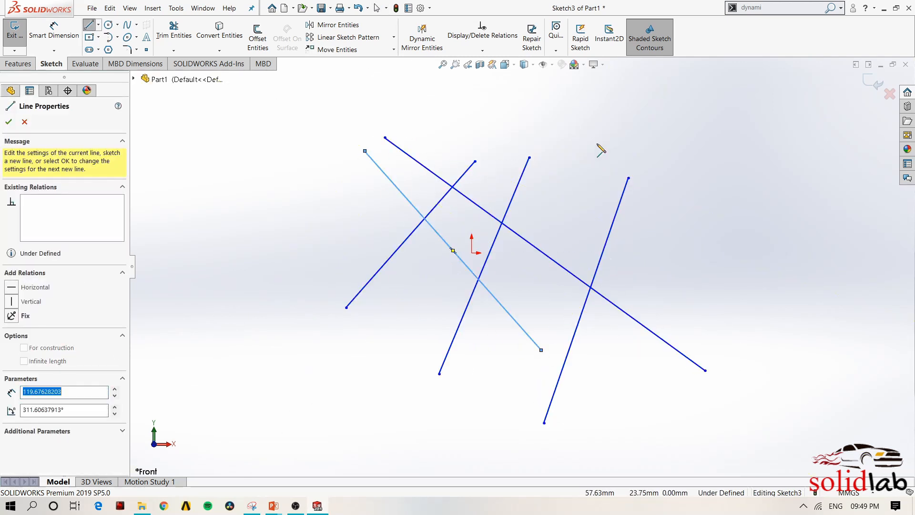
{"action": "left_click_drag", "start_coordinate": [597, 142], "coordinate": [456, 411]}
{"action": "mouse_move", "coordinate": [620, 170]}
{"action": "left_mouse_down"}
{"action": "mouse_move", "coordinate": [591, 414]}
{"action": "mouse_move", "coordinate": [543, 352]}
{"action": "left_mouse_up"}
{"action": "left_click_drag", "start_coordinate": [484, 126], "coordinate": [639, 399]}
{"action": "key", "text": "Escape"}
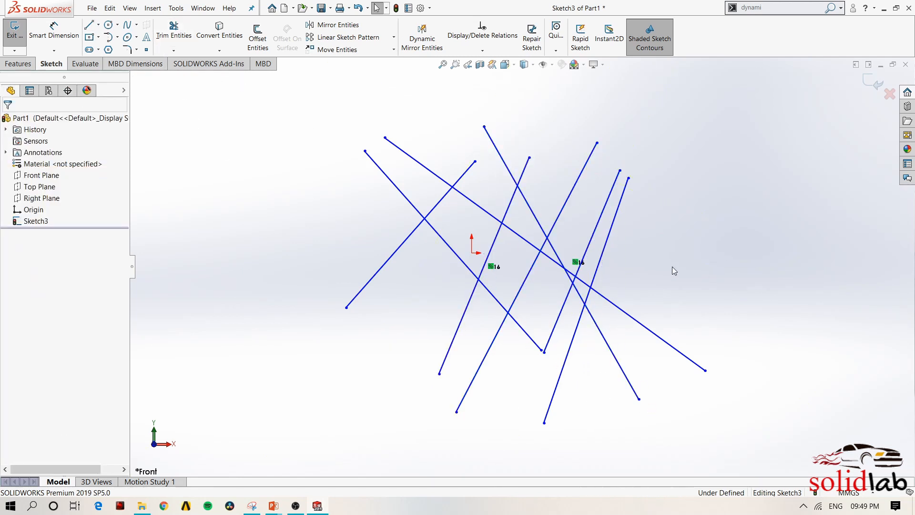
Power trim the upper ends of the crossing lines and the segments of the three steep right-hand lines between the diagonals
{"action": "key", "text": "s"}
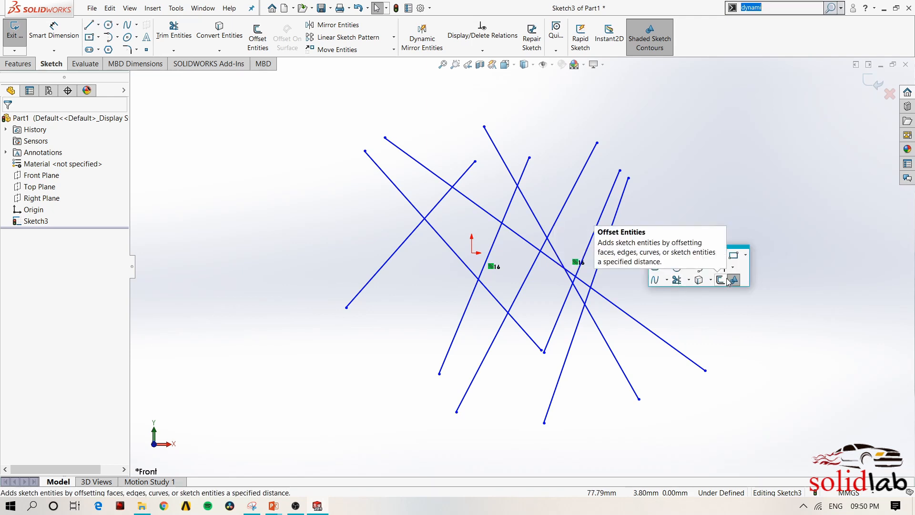
{"action": "left_click", "coordinate": [676, 280]}
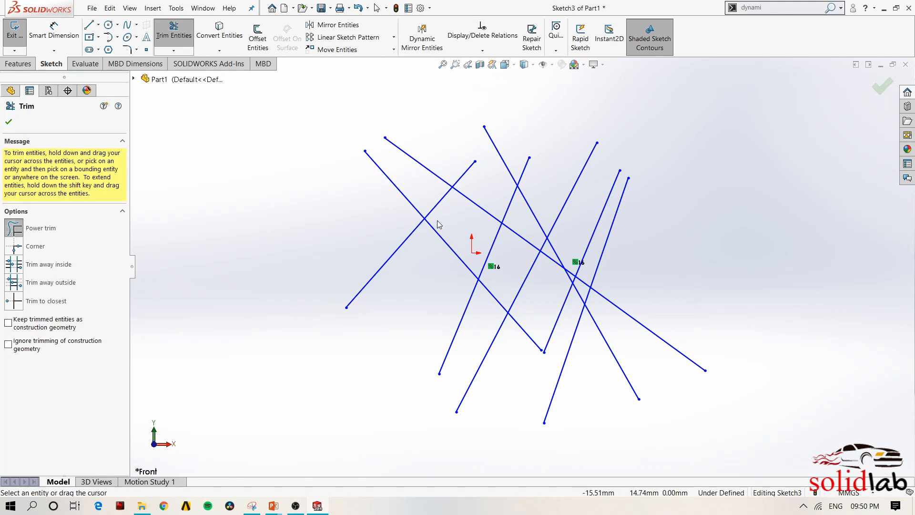
{"action": "mouse_move", "coordinate": [350, 208]}
{"action": "left_mouse_down"}
{"action": "mouse_move", "coordinate": [495, 148]}
{"action": "mouse_move", "coordinate": [582, 196]}
{"action": "mouse_move", "coordinate": [601, 232]}
{"action": "mouse_move", "coordinate": [593, 239]}
{"action": "left_mouse_up"}
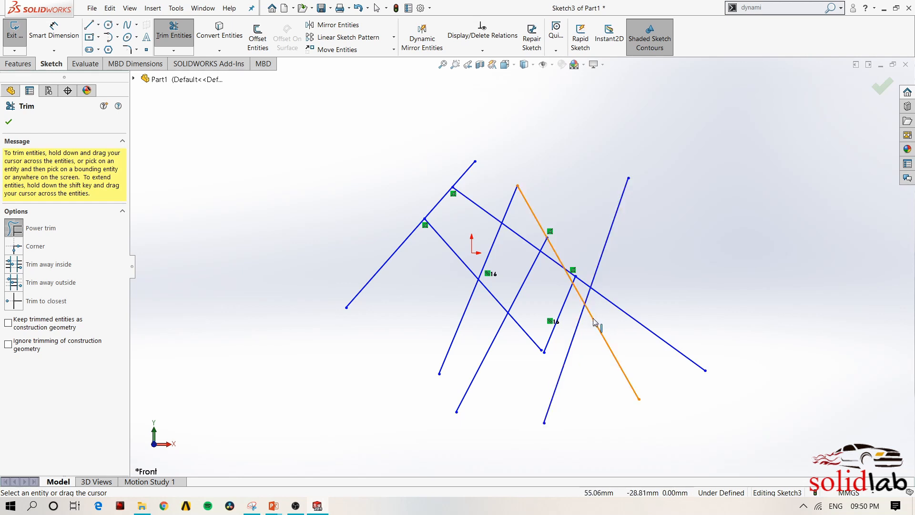
{"action": "left_click", "coordinate": [588, 294]}
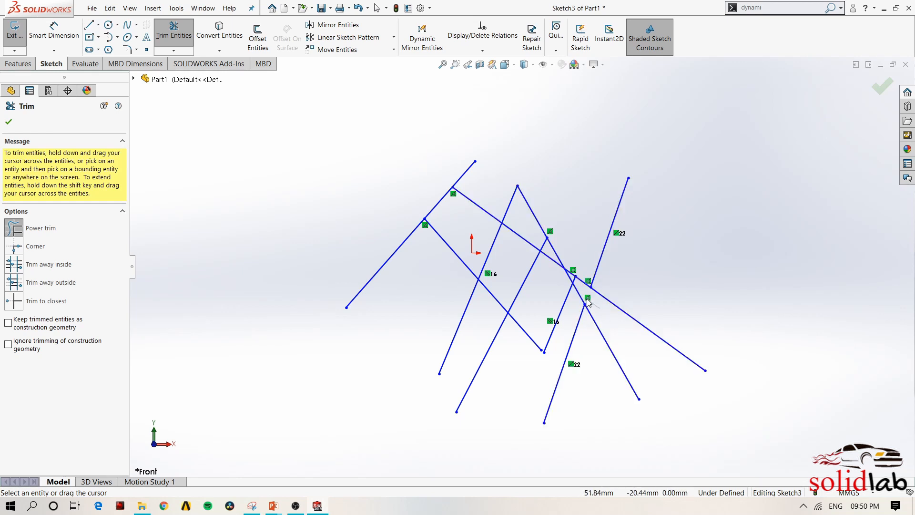
{"action": "left_click", "coordinate": [558, 318]}
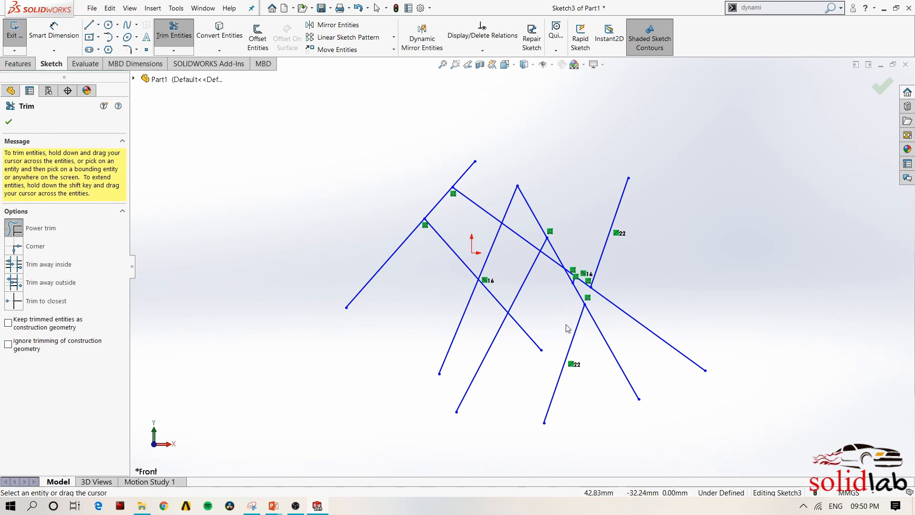
{"action": "left_click", "coordinate": [524, 282]}
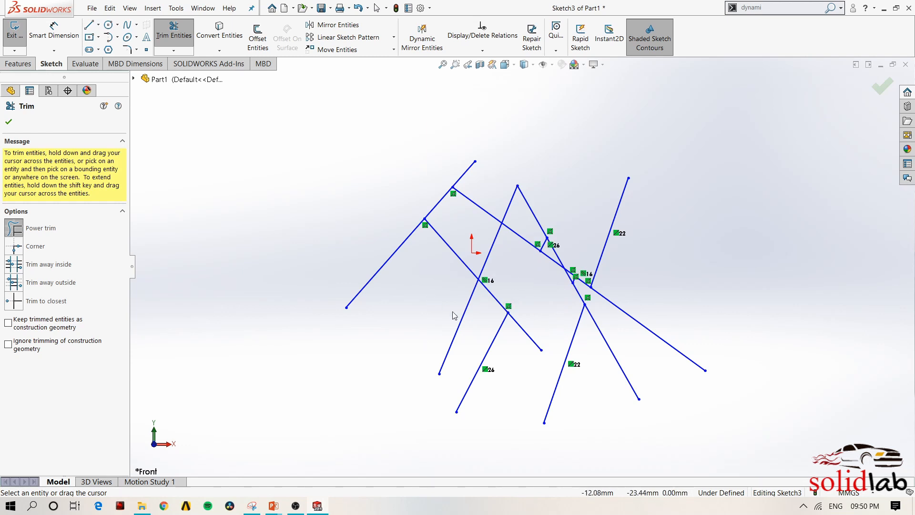
Power trim the two left lines' lower ends and the segments above and around the long diagonal
{"action": "left_click_drag", "start_coordinate": [453, 315], "coordinate": [459, 311]}
{"action": "left_click_drag", "start_coordinate": [394, 228], "coordinate": [432, 284]}
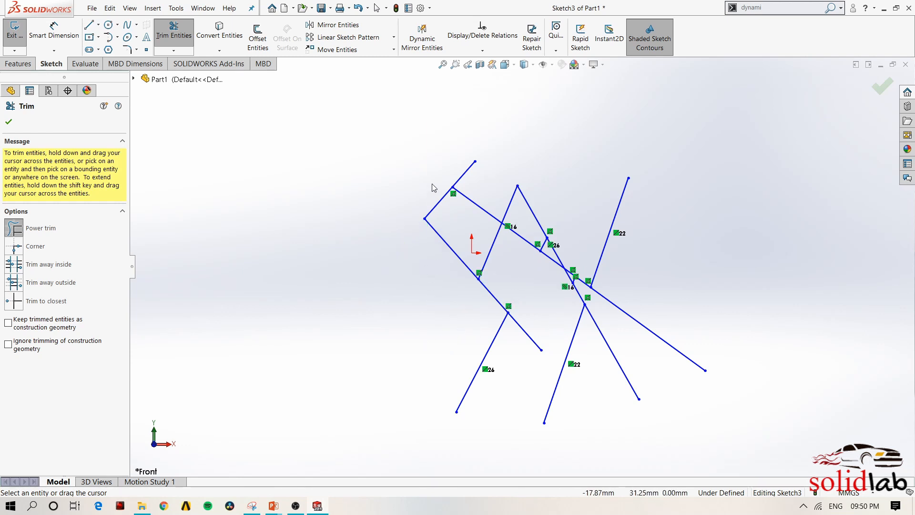
{"action": "mouse_move", "coordinate": [434, 187]}
{"action": "left_mouse_down"}
{"action": "mouse_move", "coordinate": [521, 219]}
{"action": "mouse_move", "coordinate": [567, 221]}
{"action": "mouse_move", "coordinate": [540, 245]}
{"action": "left_mouse_up"}
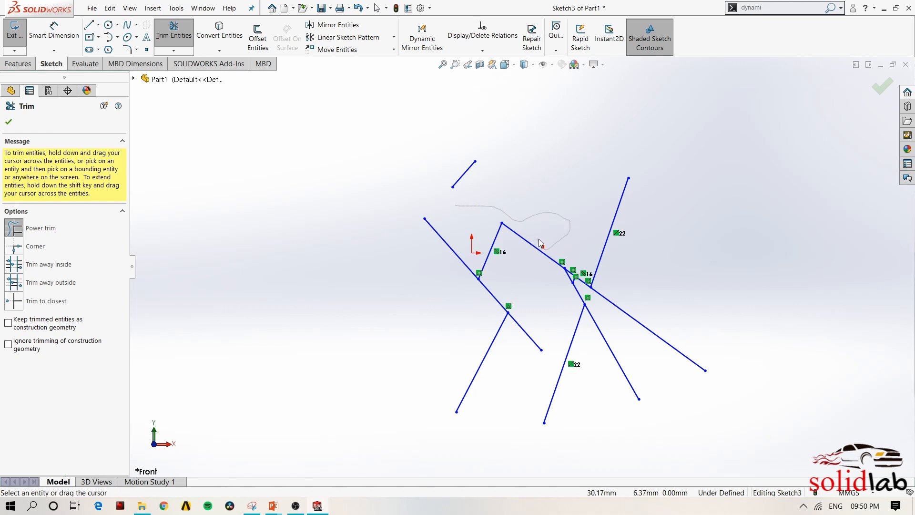
{"action": "mouse_move", "coordinate": [541, 242]}
{"action": "left_mouse_down"}
{"action": "mouse_move", "coordinate": [545, 248]}
{"action": "mouse_move", "coordinate": [563, 229]}
{"action": "left_mouse_up"}
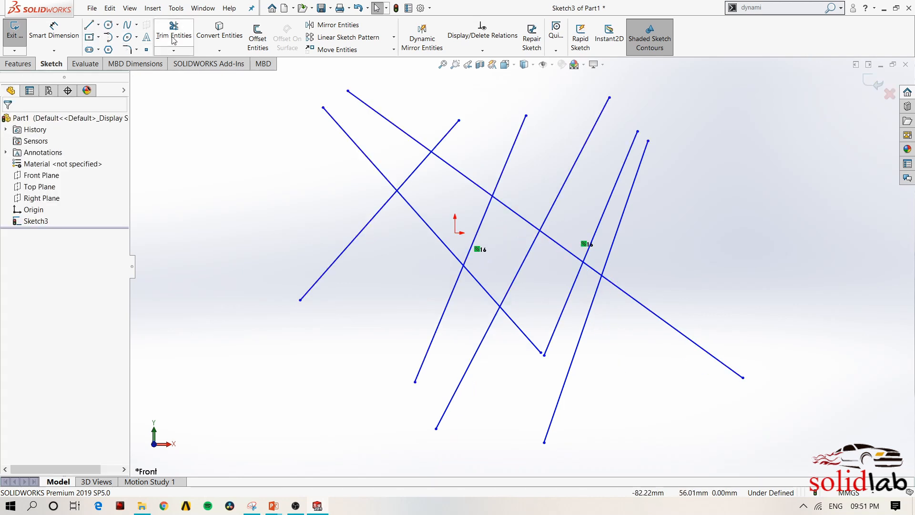
Corner trim the long diagonal with the leftmost line, and the second steep line with the shorter diagonal
{"action": "left_click", "coordinate": [173, 30]}
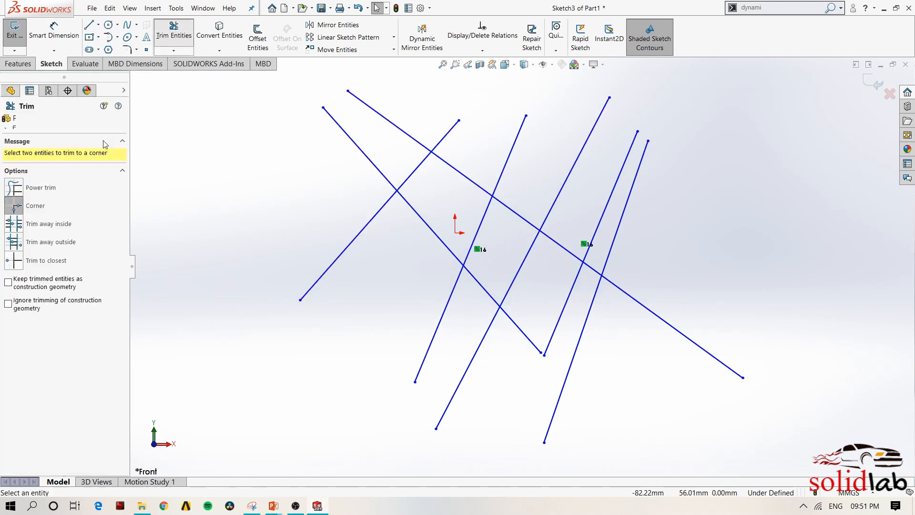
{"action": "scroll", "coordinate": [500, 171], "scroll_direction": "down", "scroll_amount": 2}
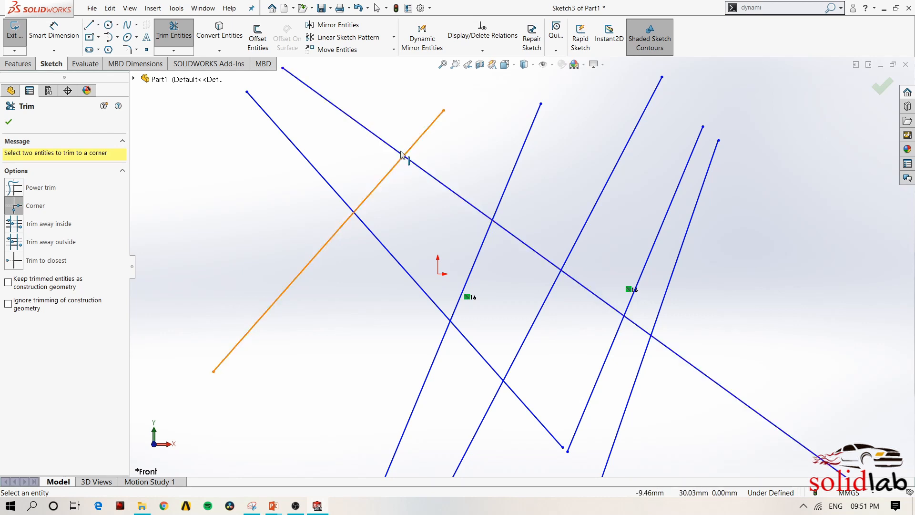
{"action": "left_click", "coordinate": [380, 141]}
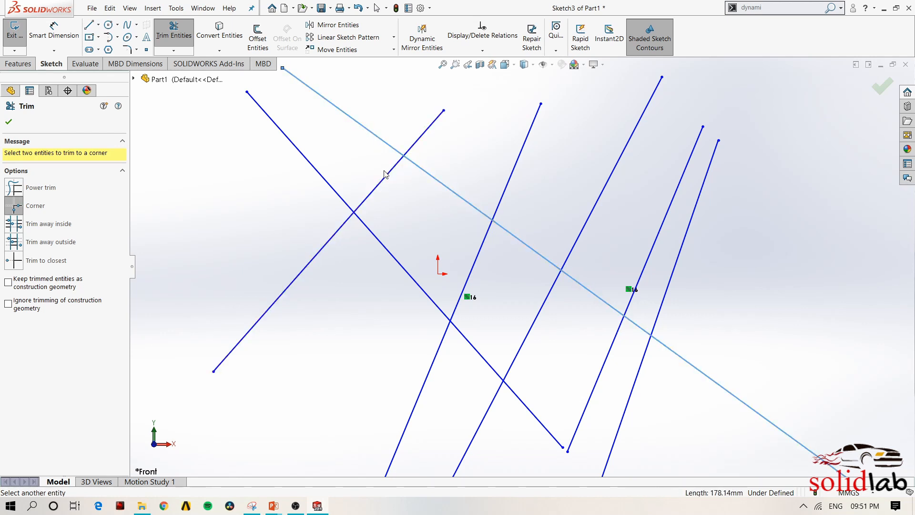
{"action": "left_click", "coordinate": [384, 175]}
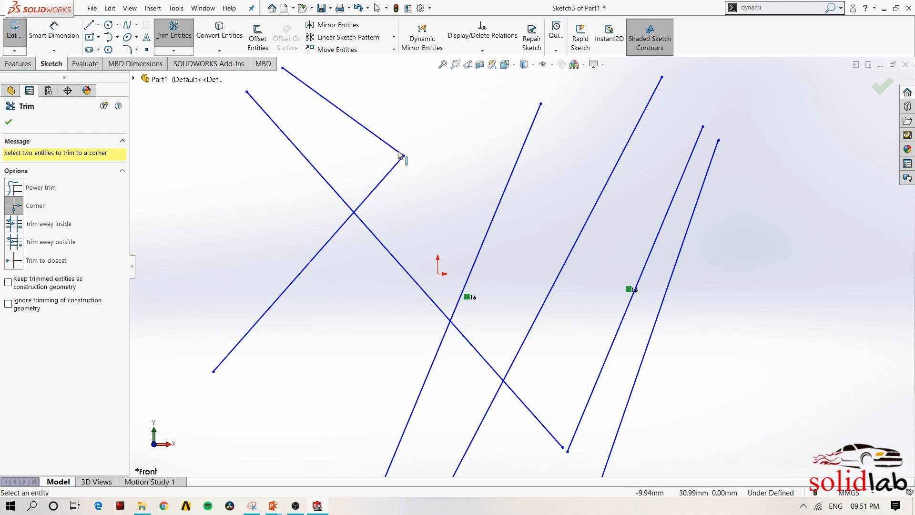
{"action": "left_click", "coordinate": [461, 298]}
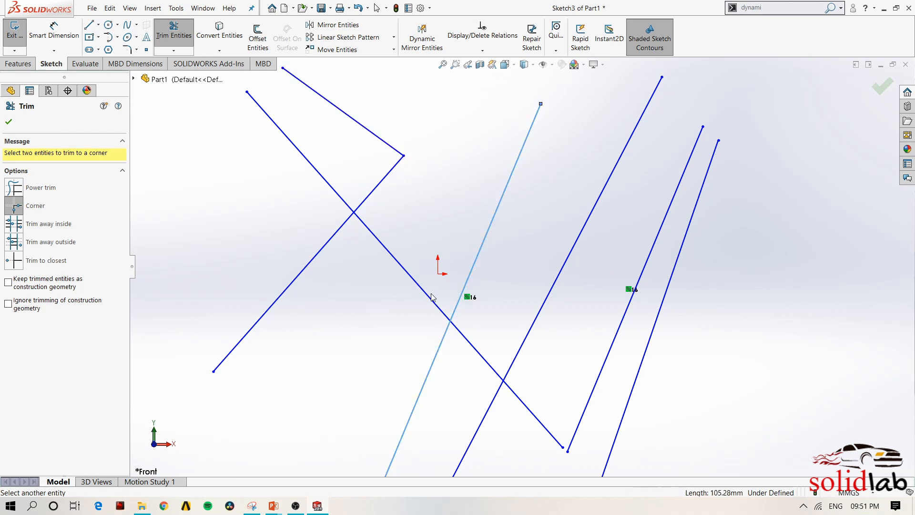
{"action": "left_click", "coordinate": [430, 297]}
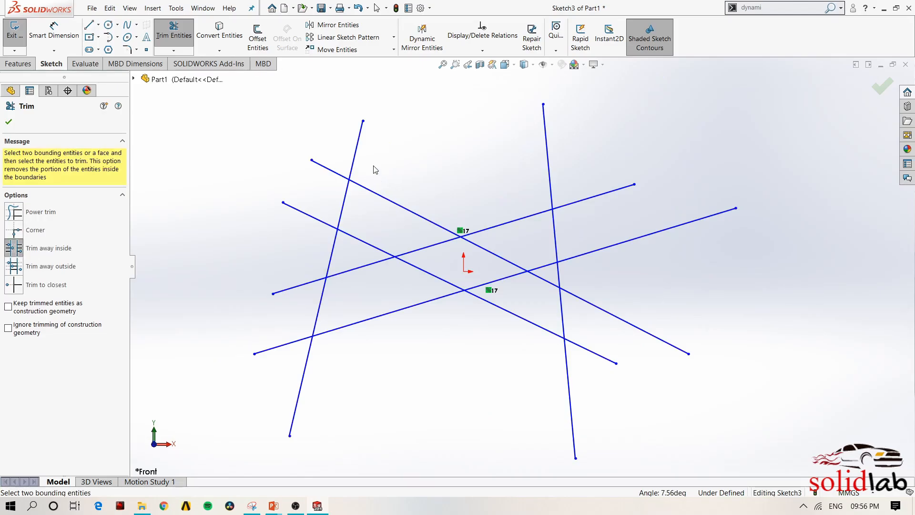
Trim away the inside portions of the four crossing lines, using the two steep outer lines as boundaries
{"action": "left_click", "coordinate": [357, 146]}
{"action": "left_click", "coordinate": [547, 155]}
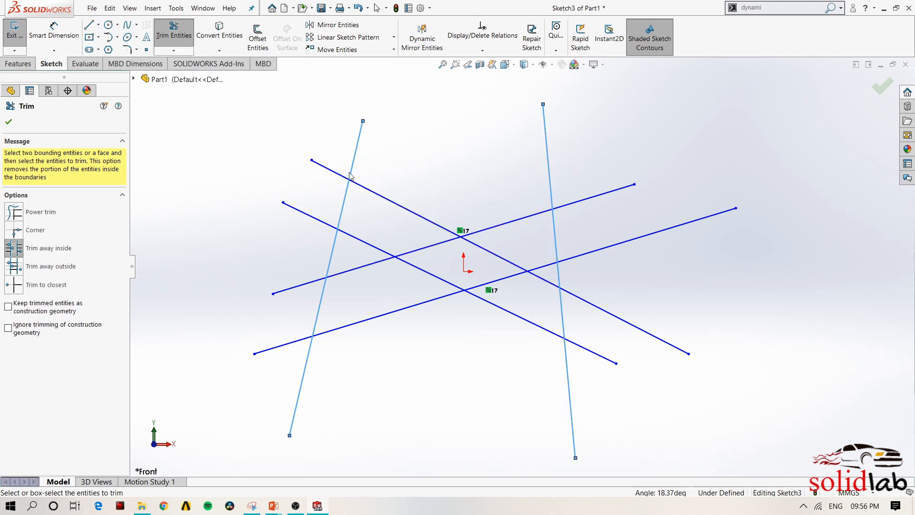
{"action": "left_click", "coordinate": [332, 170]}
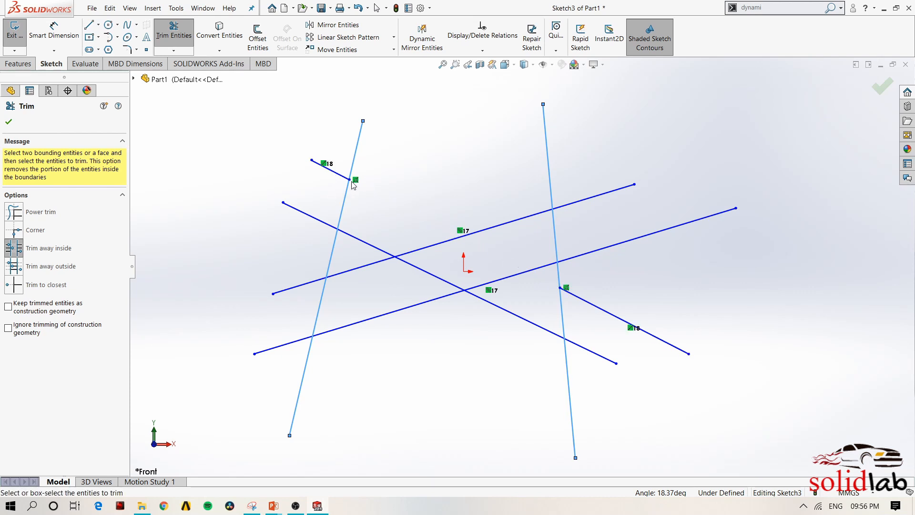
{"action": "left_click", "coordinate": [314, 221]}
{"action": "left_click", "coordinate": [312, 285]}
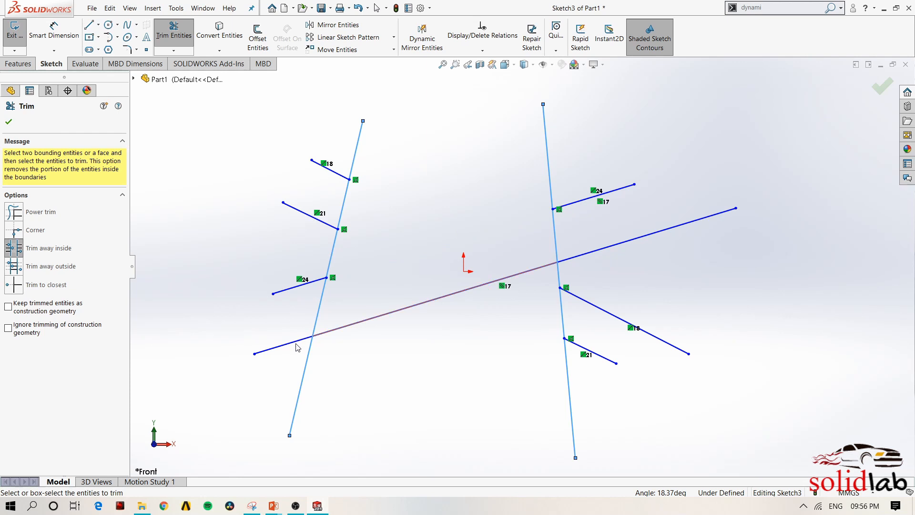
{"action": "left_click", "coordinate": [297, 341]}
{"action": "left_click", "coordinate": [361, 128]}
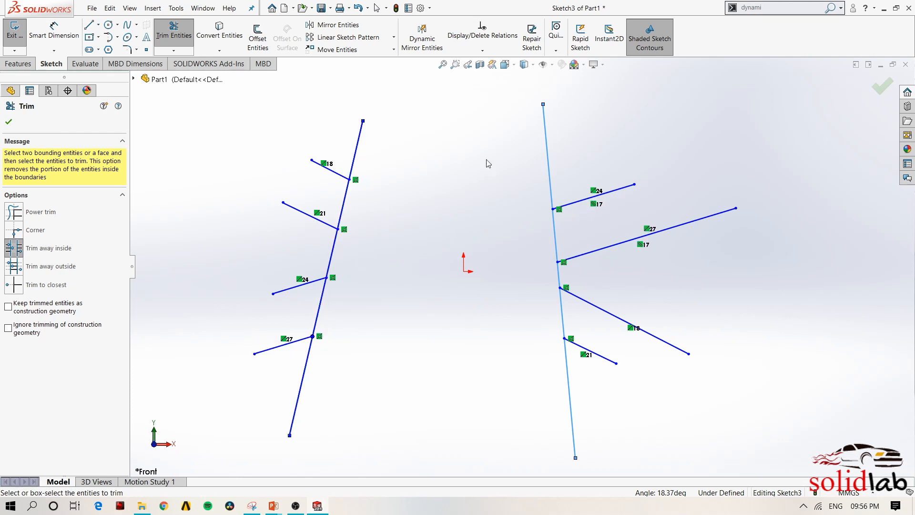
Exit Trim and undo the inside trims on all four crossing lines
{"action": "key", "text": "Escape"}
{"action": "key", "text": "ctrl+z"}
{"action": "key", "text": "ctrl+z"}
{"action": "key", "text": "ctrl+z"}
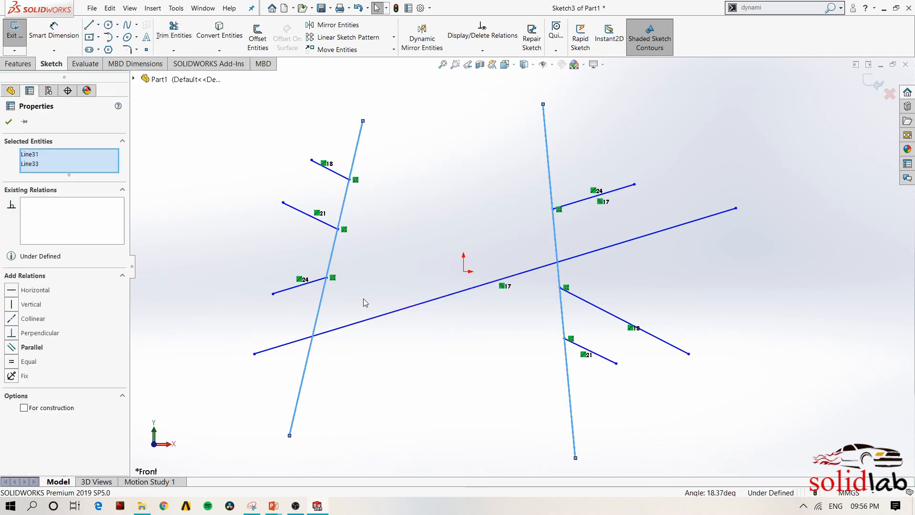
{"action": "left_click", "coordinate": [363, 299]}
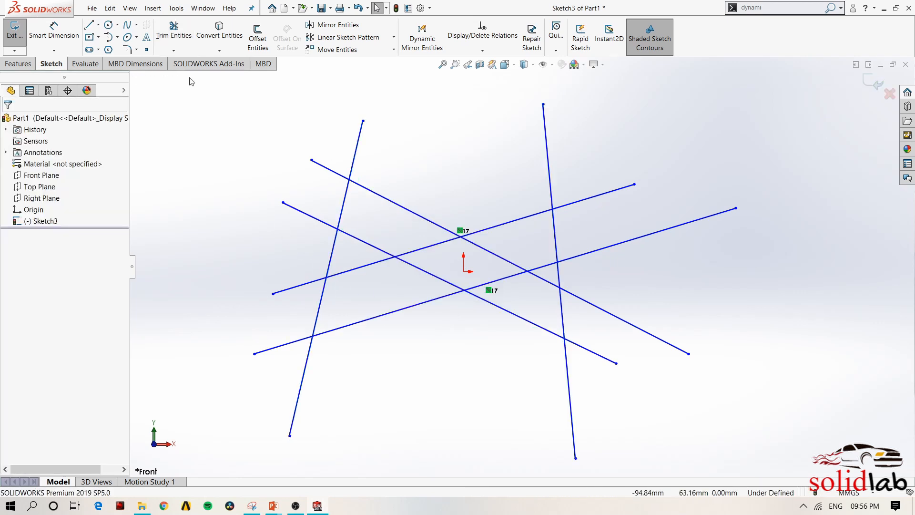
Trim away the outside portions of the four crossing lines, using the two steep outer lines as boundaries
{"action": "left_click", "coordinate": [164, 50]}
{"action": "left_click", "coordinate": [183, 62]}
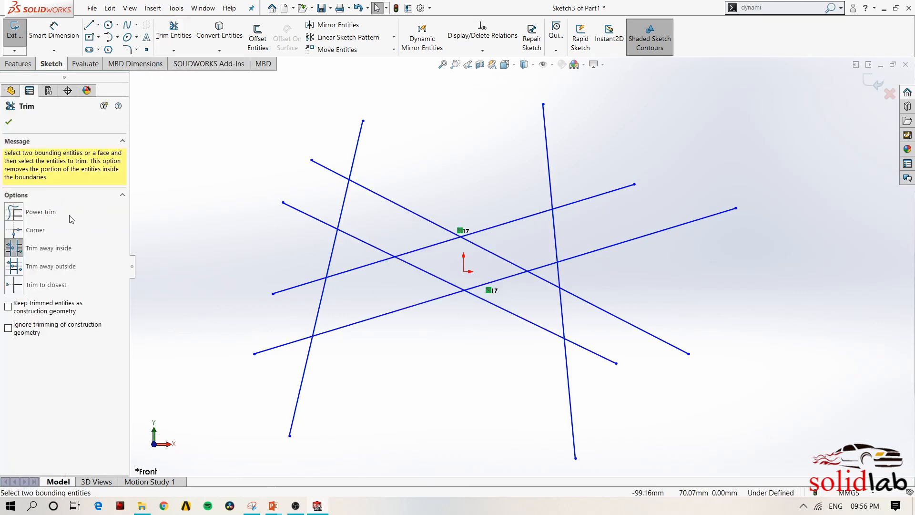
{"action": "left_click", "coordinate": [16, 267]}
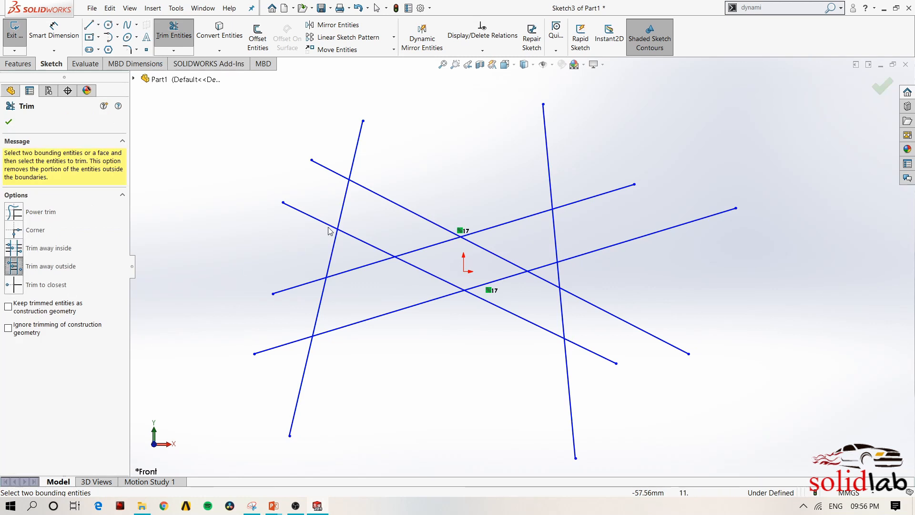
{"action": "left_click", "coordinate": [355, 158]}
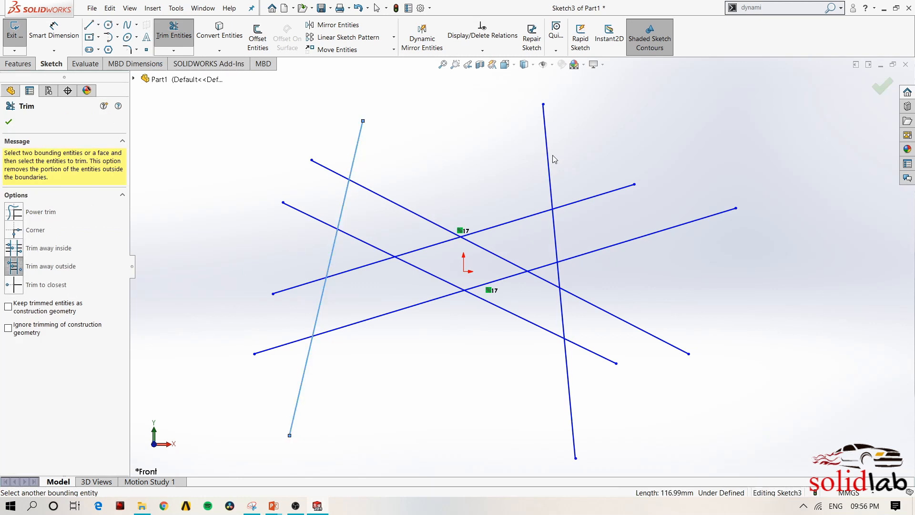
{"action": "left_click", "coordinate": [550, 170]}
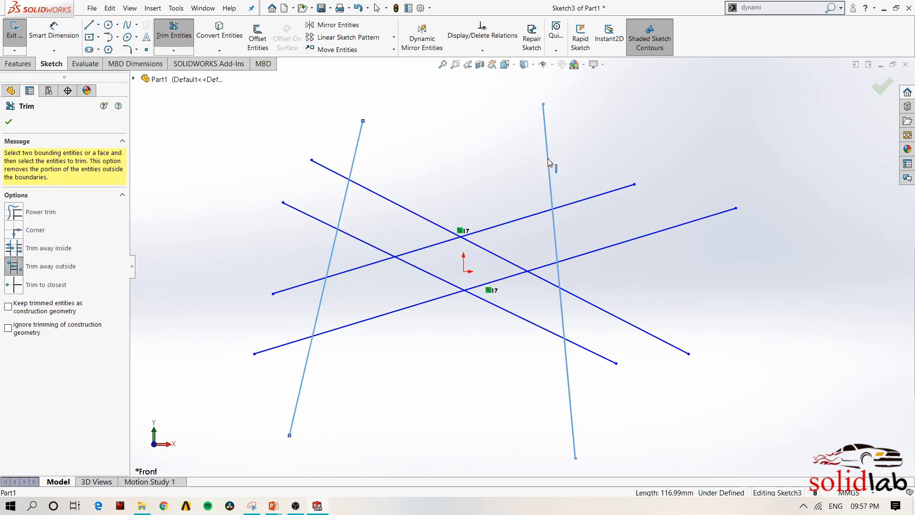
{"action": "left_click", "coordinate": [532, 217]}
{"action": "left_click", "coordinate": [501, 259]}
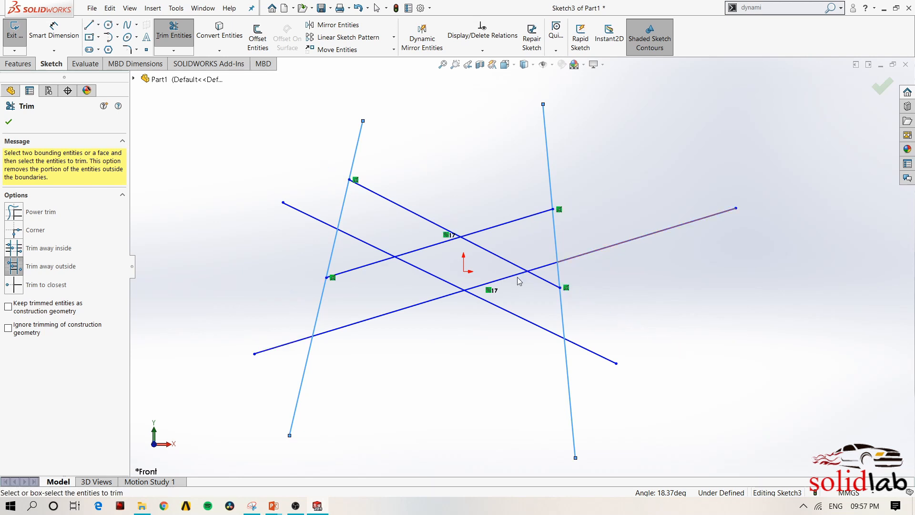
{"action": "left_click", "coordinate": [516, 275]}
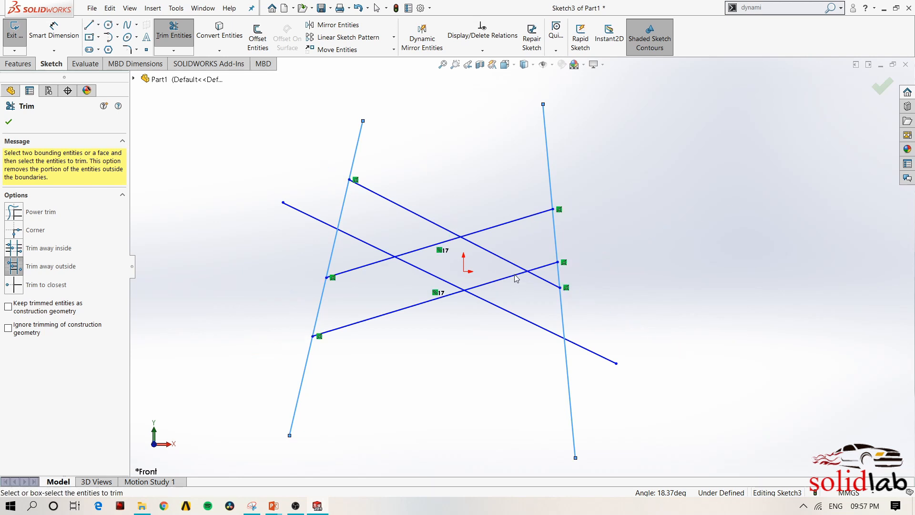
{"action": "left_click", "coordinate": [506, 313]}
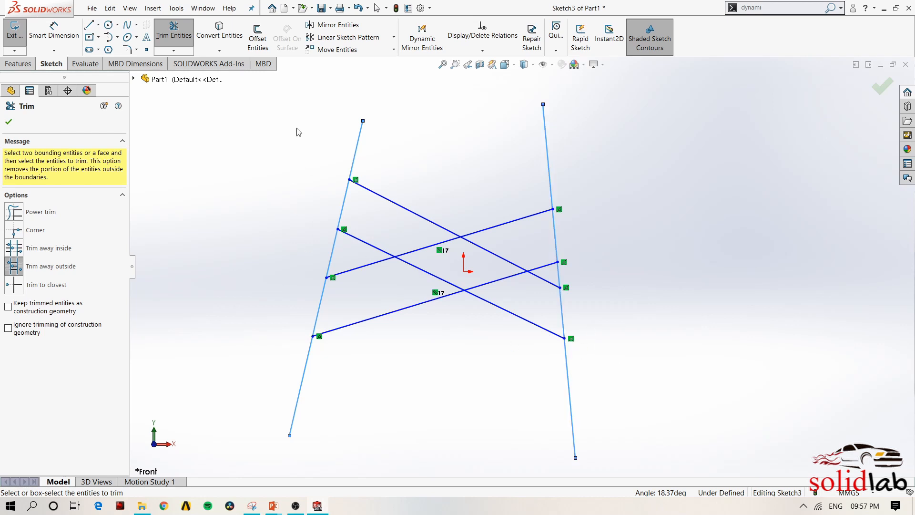
Use Trim to closest to remove a middle segment of the upper shallow line, the rightmost line's lower segments and the long diagonal's end
{"action": "left_click", "coordinate": [14, 284]}
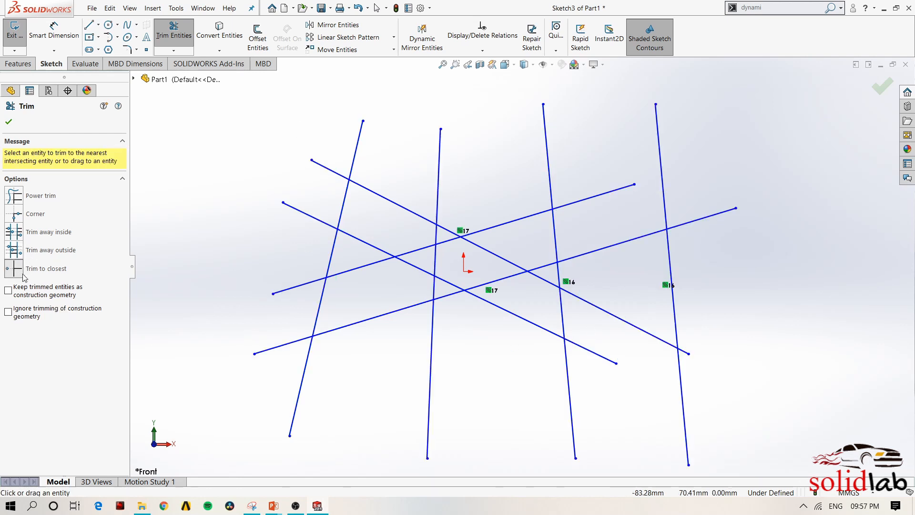
{"action": "left_click", "coordinate": [22, 274]}
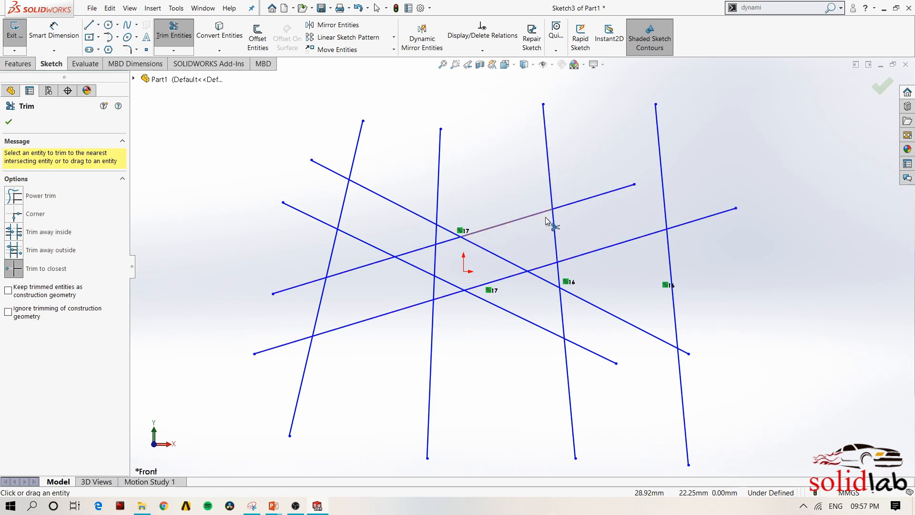
{"action": "left_click", "coordinate": [501, 226]}
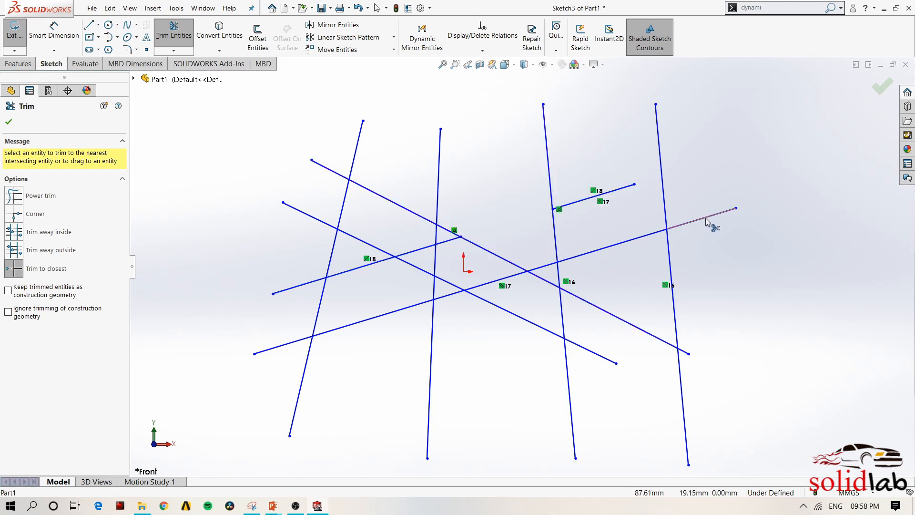
{"action": "left_click", "coordinate": [675, 324]}
{"action": "left_click", "coordinate": [679, 363]}
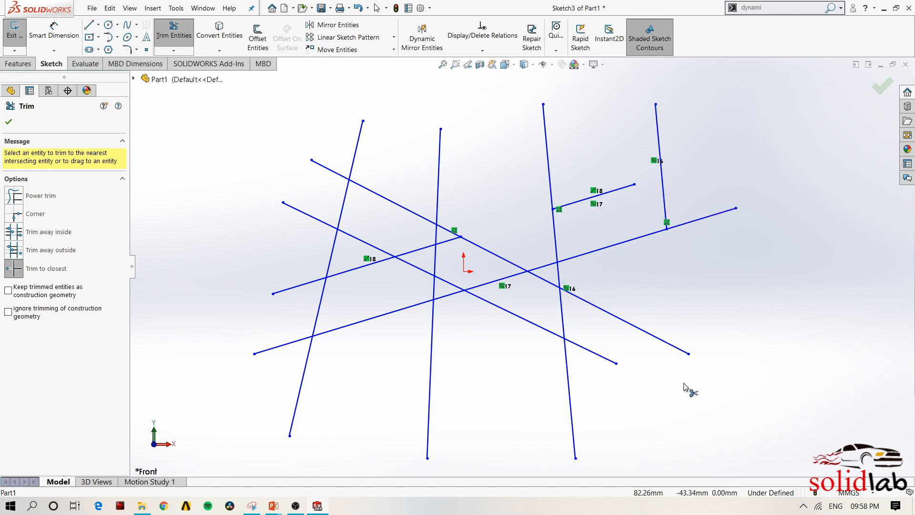
{"action": "left_click", "coordinate": [646, 332]}
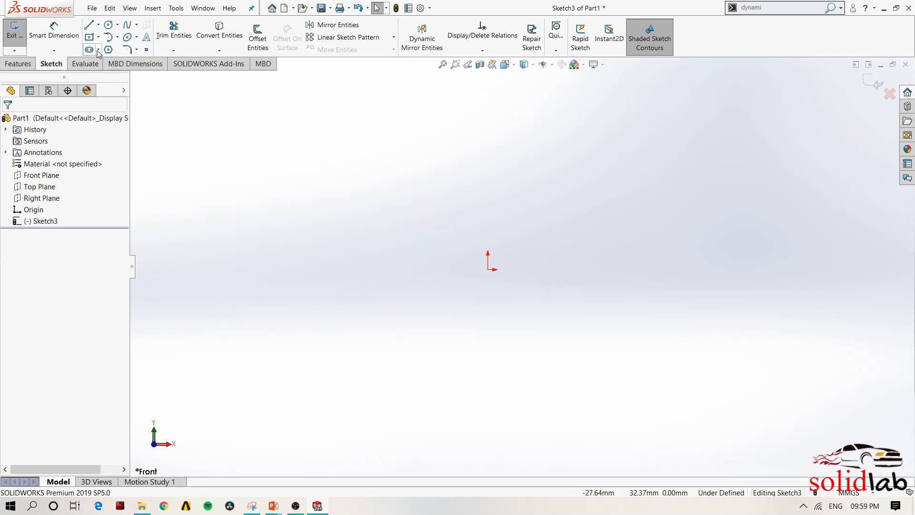
Sketch a horizontal straight slot starting at the origin, about 125 mm between centers and 58 mm wide
{"action": "left_click", "coordinate": [98, 50]}
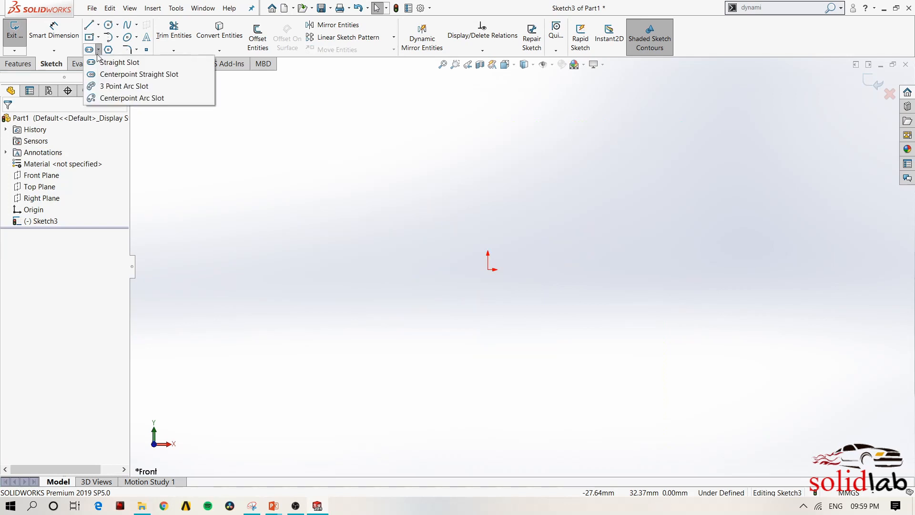
{"action": "left_click", "coordinate": [114, 67]}
{"action": "left_click", "coordinate": [489, 268]}
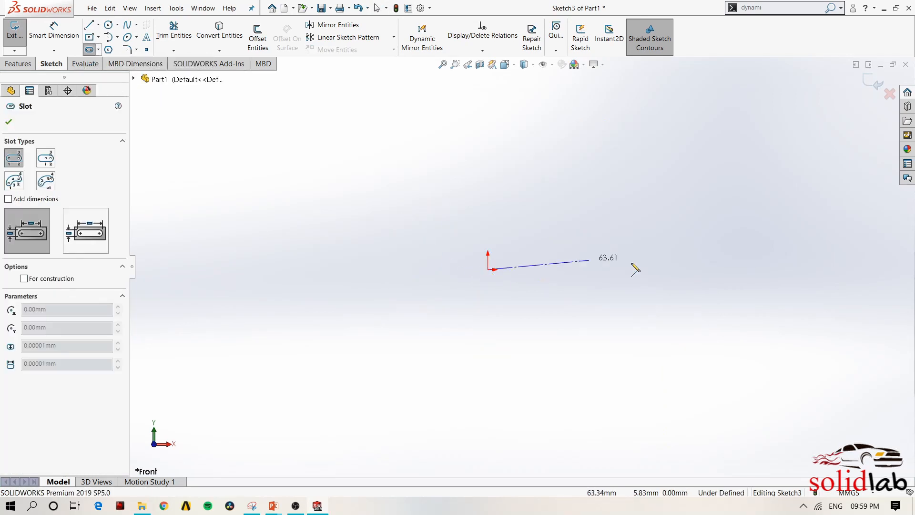
{"action": "left_click", "coordinate": [689, 274]}
{"action": "left_click", "coordinate": [686, 316]}
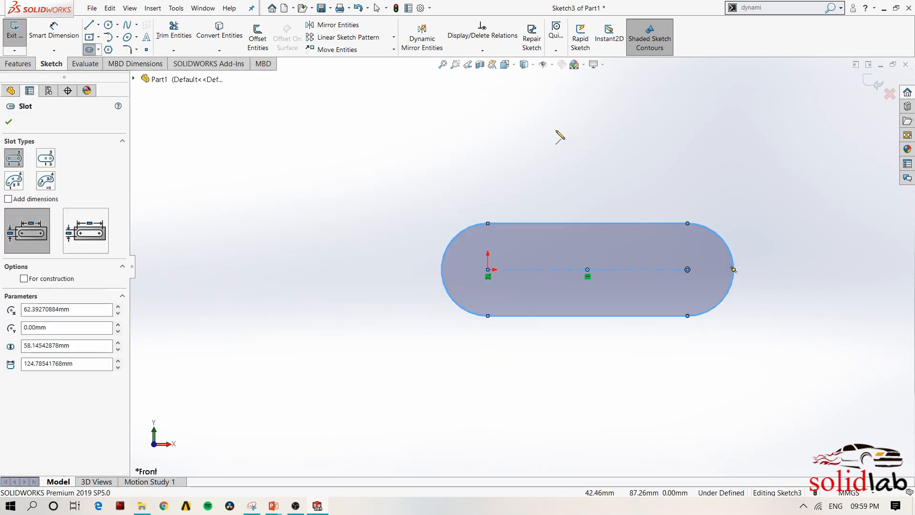
Sketch a second horizontal straight slot above the first, about 94 mm between centers and 51 mm wide
{"action": "left_click", "coordinate": [708, 131]}
{"action": "left_click", "coordinate": [723, 173]}
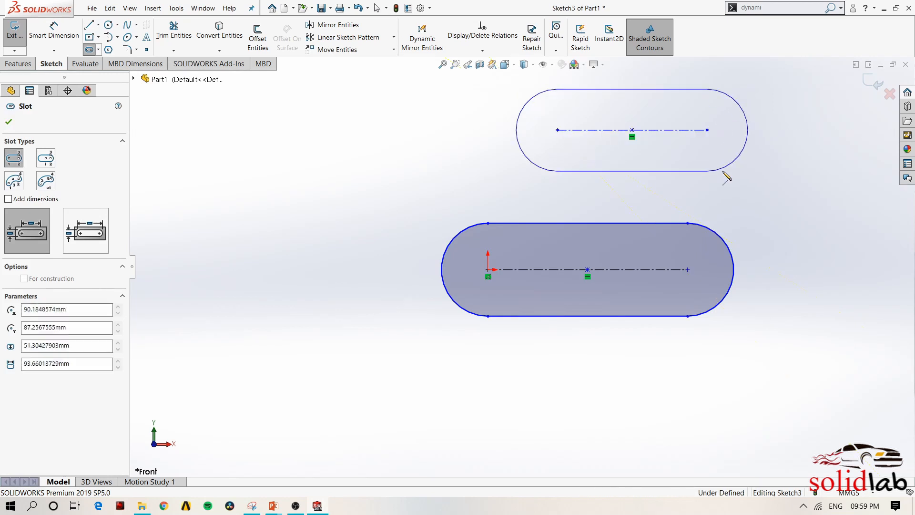
{"action": "key", "text": "Escape"}
Select the end arcs of the upper slot and an edge of the lower slot to check what each selection covers
{"action": "left_click", "coordinate": [743, 159]}
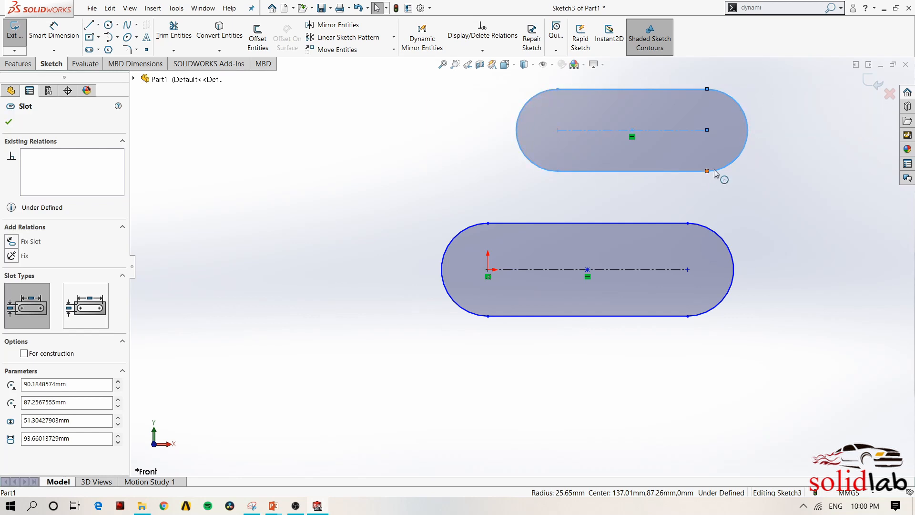
{"action": "left_click", "coordinate": [505, 180]}
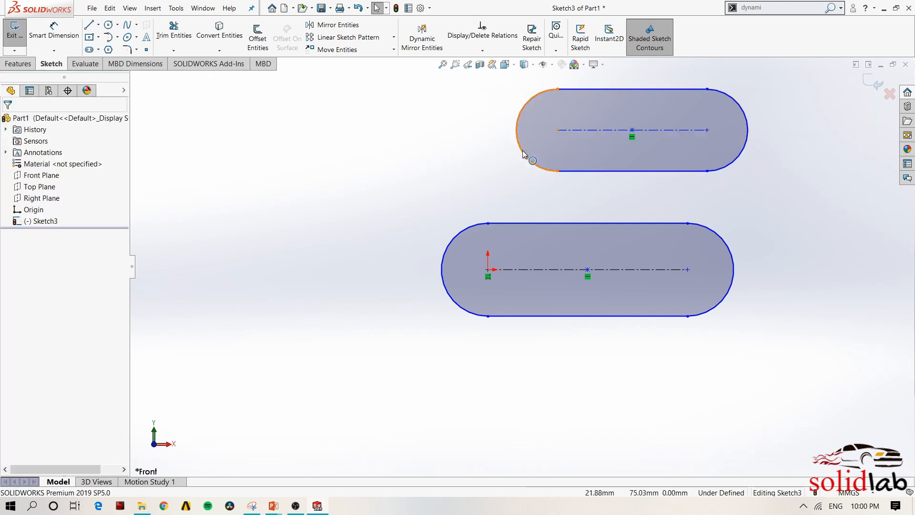
{"action": "left_click", "coordinate": [522, 153]}
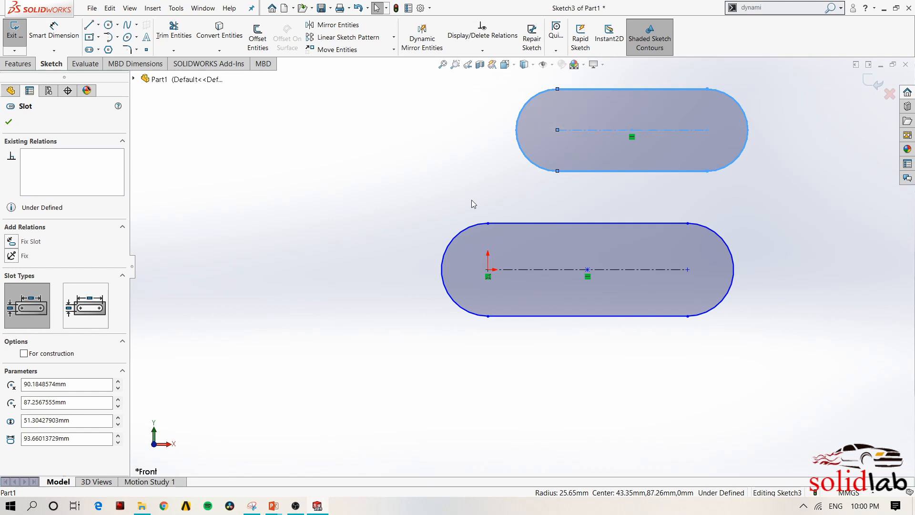
{"action": "left_click", "coordinate": [510, 223]}
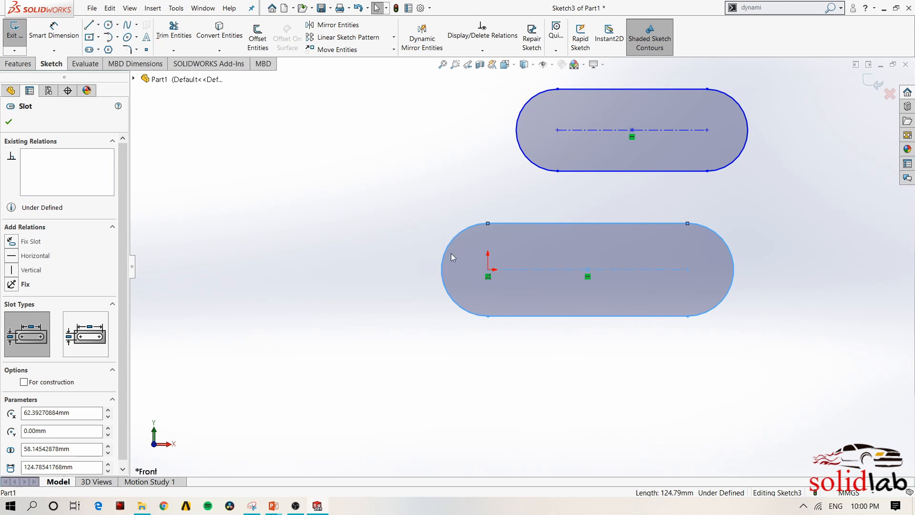
{"action": "left_click", "coordinate": [567, 344]}
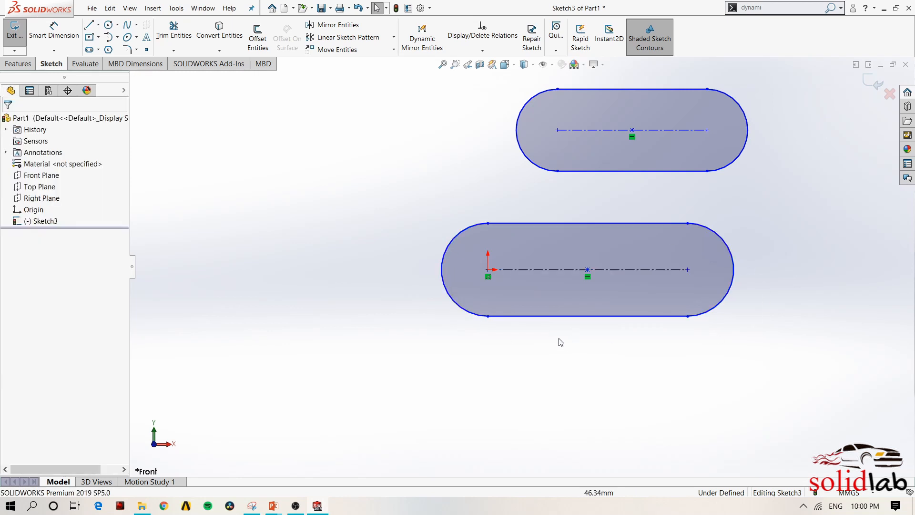
Apply an Equal Slots relation between the lower and upper slots
{"action": "left_click", "coordinate": [543, 223]}
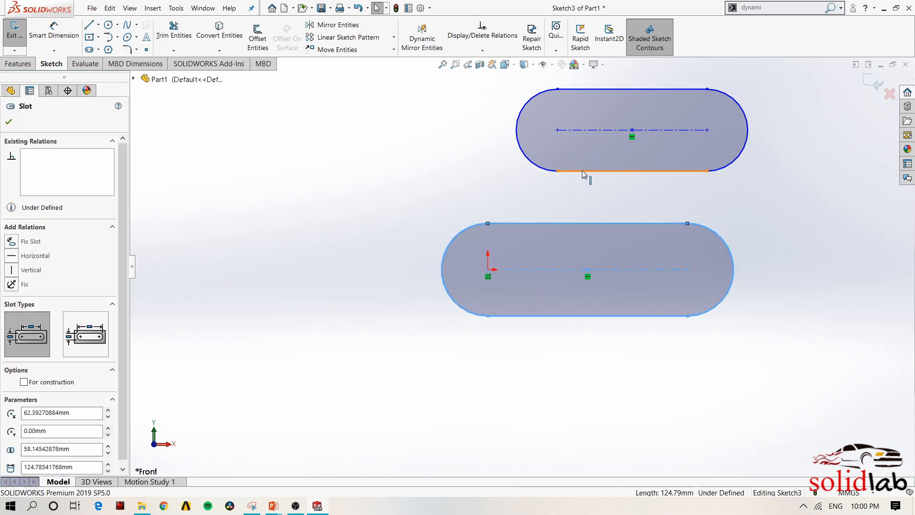
{"action": "left_click", "coordinate": [582, 170], "text": "ctrl"}
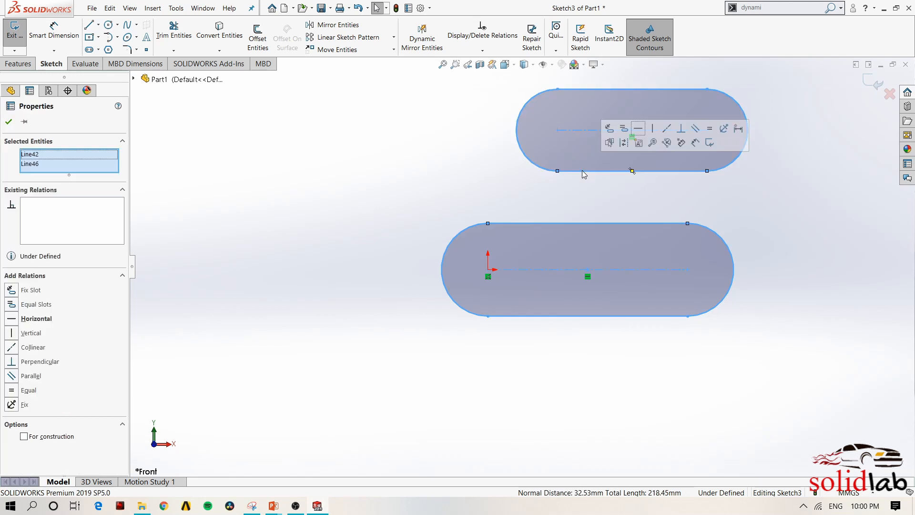
{"action": "left_click", "coordinate": [14, 307]}
{"action": "left_click", "coordinate": [258, 364]}
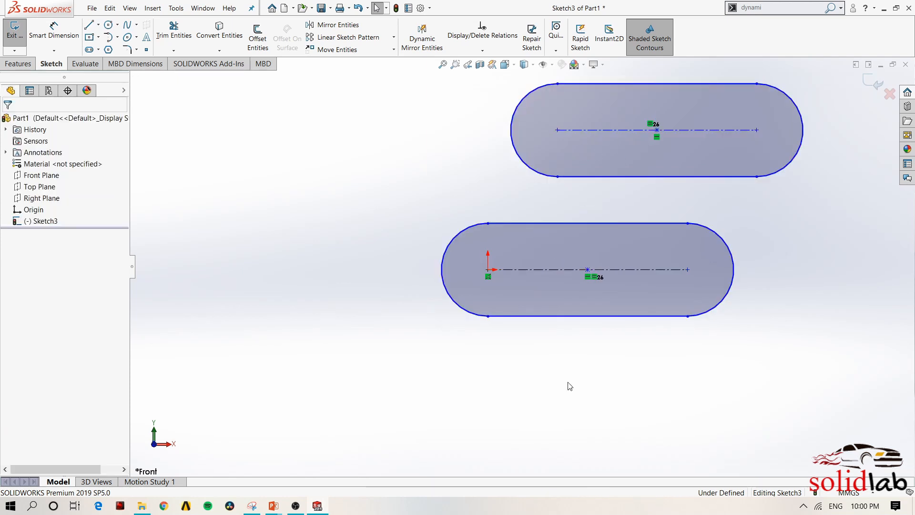
Examine the relations on the centerlines of the two slots
{"action": "left_click", "coordinate": [622, 271]}
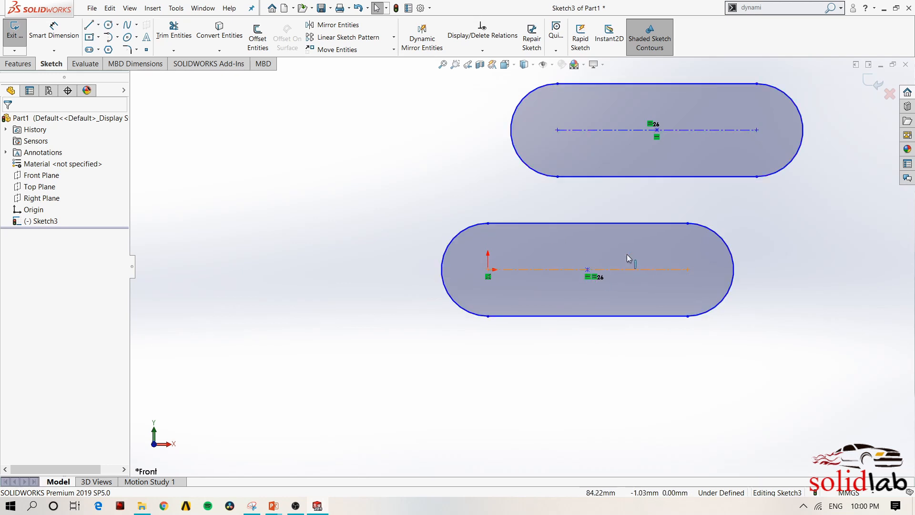
{"action": "left_click", "coordinate": [633, 131]}
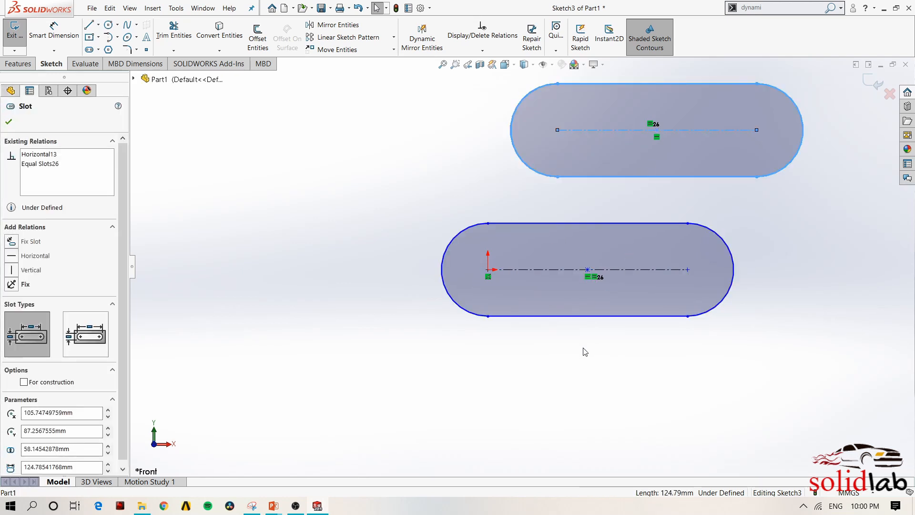
{"action": "left_click", "coordinate": [666, 401]}
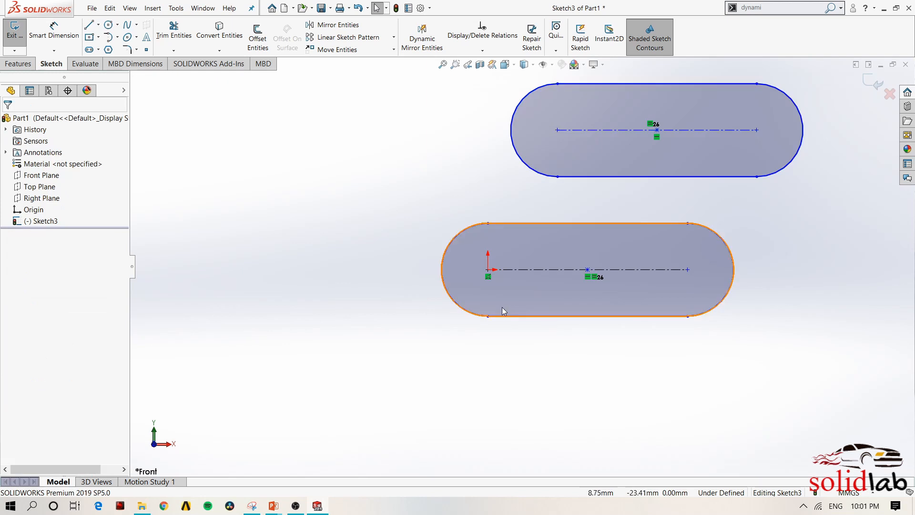
{"action": "left_click", "coordinate": [595, 278]}
{"action": "left_click", "coordinate": [606, 331]}
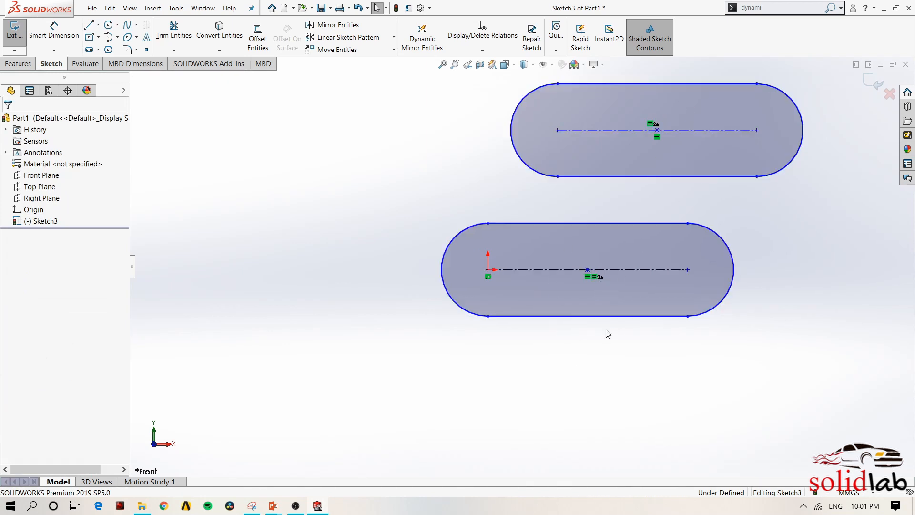
Delete the upper slot
{"action": "scroll", "coordinate": [666, 253], "scroll_direction": "up", "scroll_amount": 3}
{"action": "scroll", "coordinate": [690, 228], "scroll_direction": "down", "scroll_amount": 3}
{"action": "left_click_drag", "start_coordinate": [715, 85], "coordinate": [329, 226]}
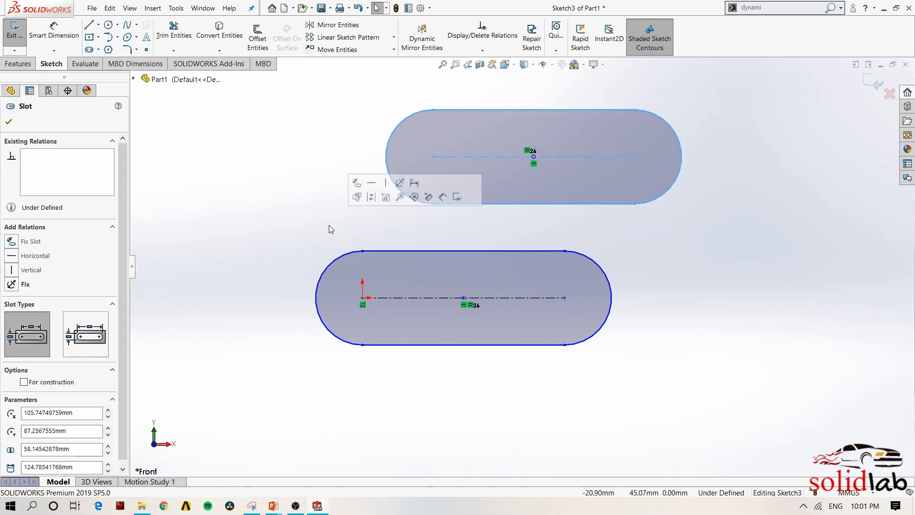
{"action": "key", "text": "Delete"}
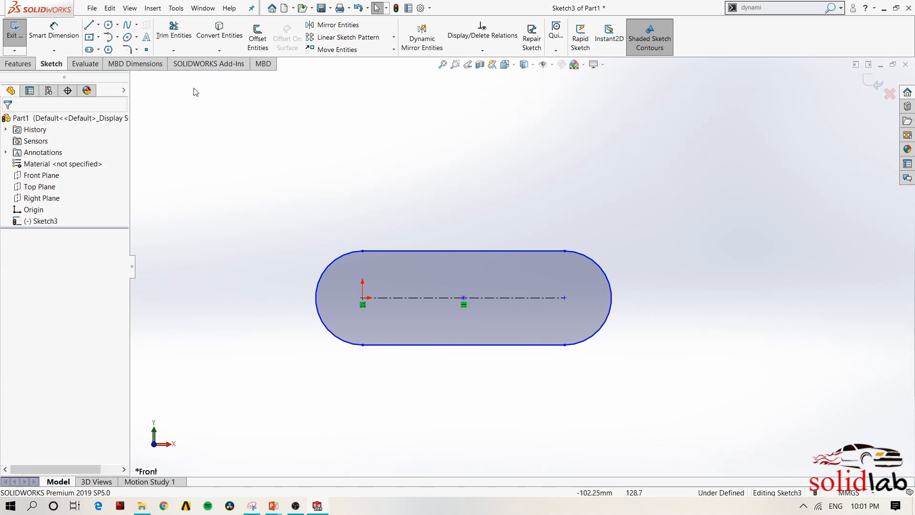
Sketch a slanted line and a vertical line, both crossing the remaining slot completely from above to below
{"action": "left_click", "coordinate": [88, 27]}
{"action": "left_click_drag", "start_coordinate": [398, 188], "coordinate": [446, 427]}
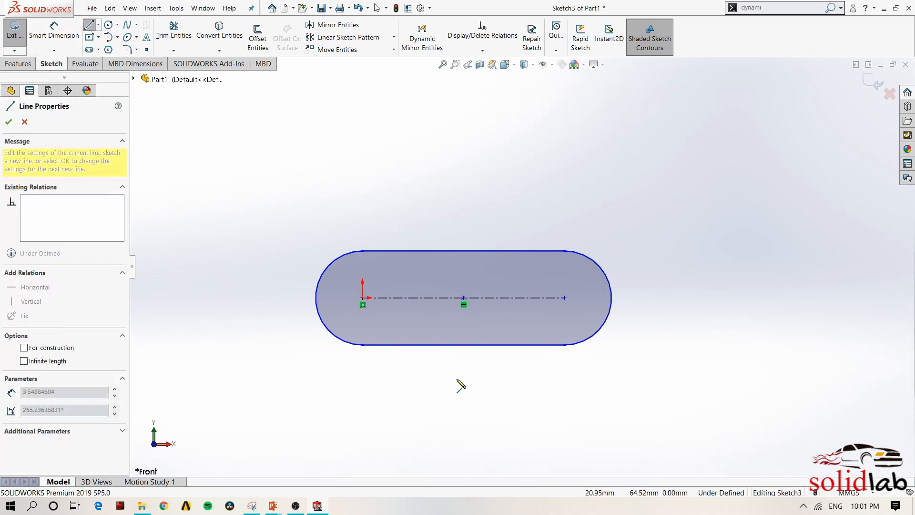
{"action": "left_click_drag", "start_coordinate": [528, 175], "coordinate": [527, 391]}
{"action": "key", "text": "Escape"}
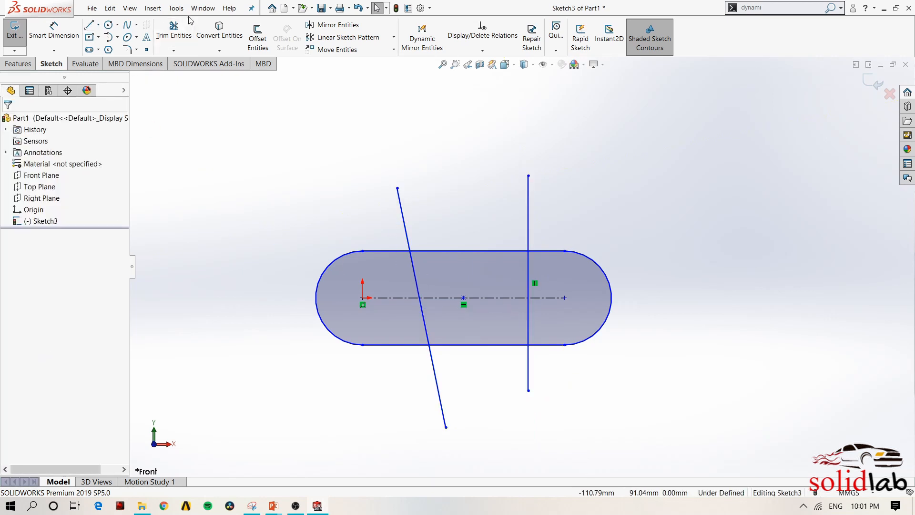
Power trim the slot's upper edge between the two crossing lines, accepting that the slot entity is destroyed
{"action": "left_click", "coordinate": [174, 33]}
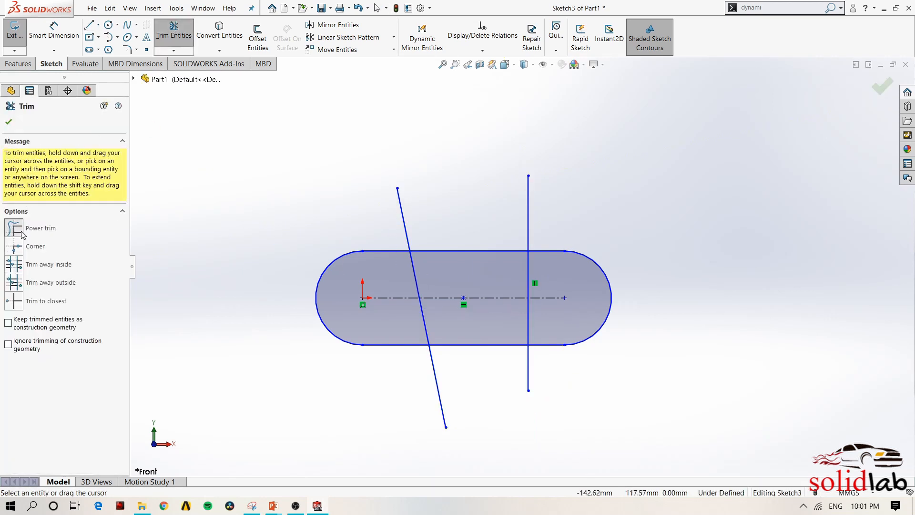
{"action": "left_click_drag", "start_coordinate": [451, 258], "coordinate": [450, 267]}
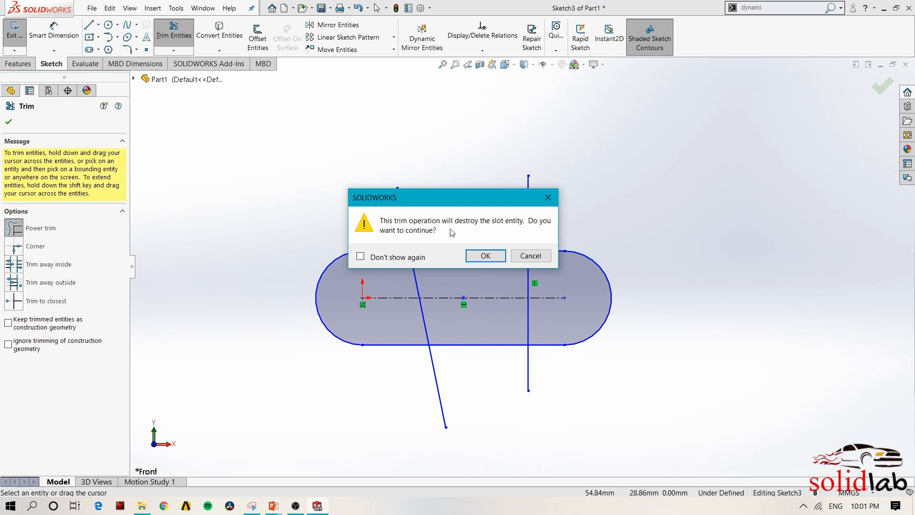
{"action": "left_click", "coordinate": [485, 255]}
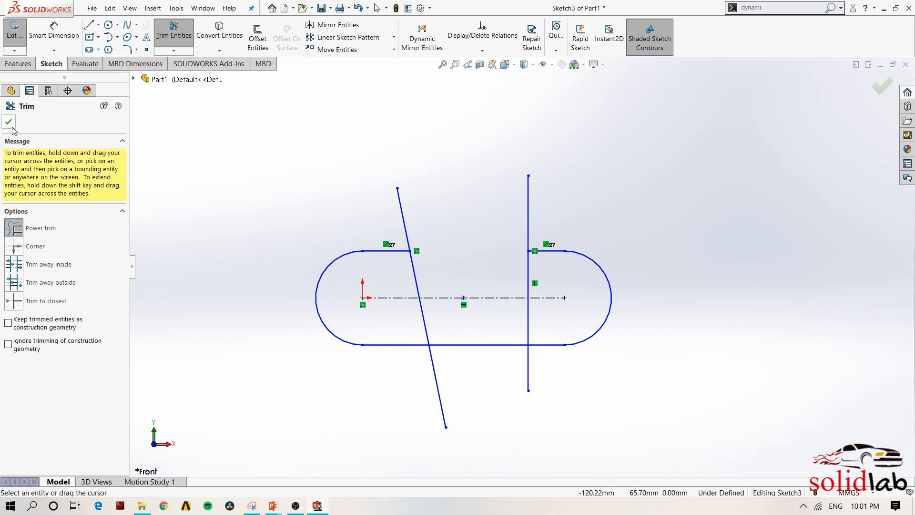
{"action": "key", "text": "Escape"}
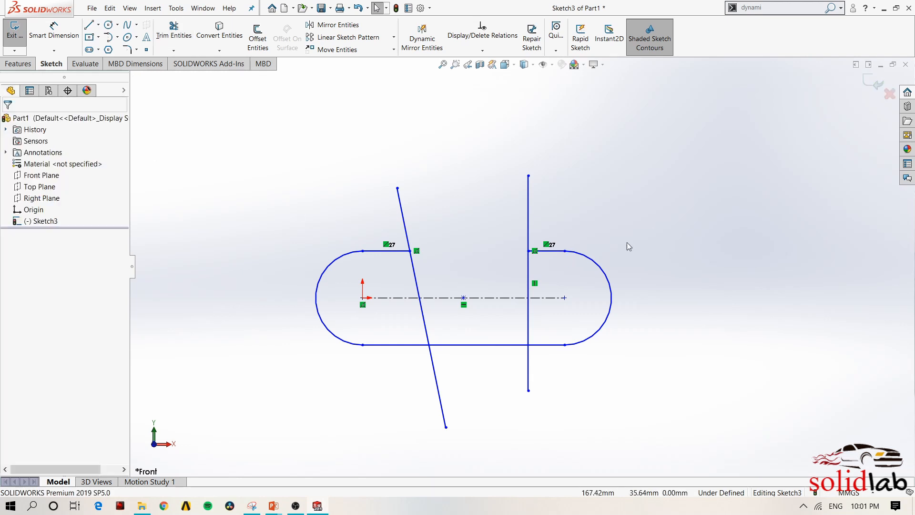
Check the relations on the right arc and its short upper line, and try moving the arc's lower endpoint, undoing the move
{"action": "left_click", "coordinate": [587, 262]}
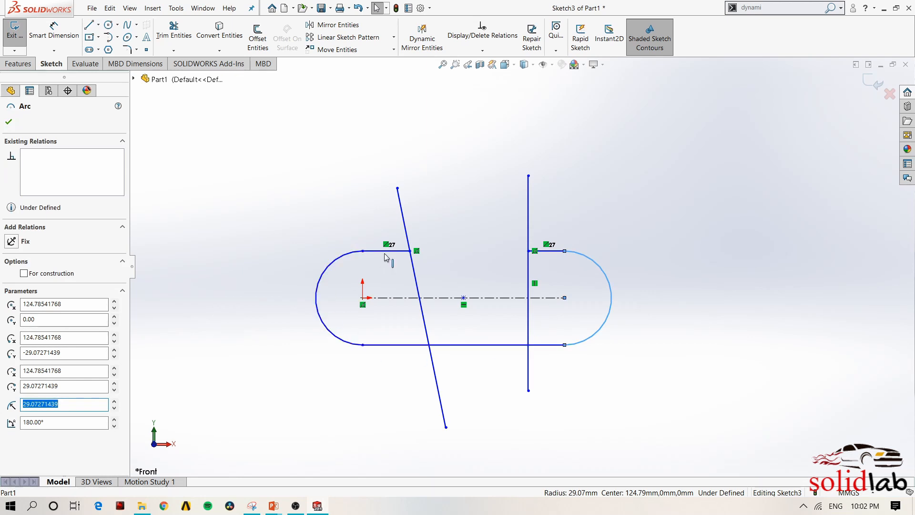
{"action": "left_click", "coordinate": [560, 251]}
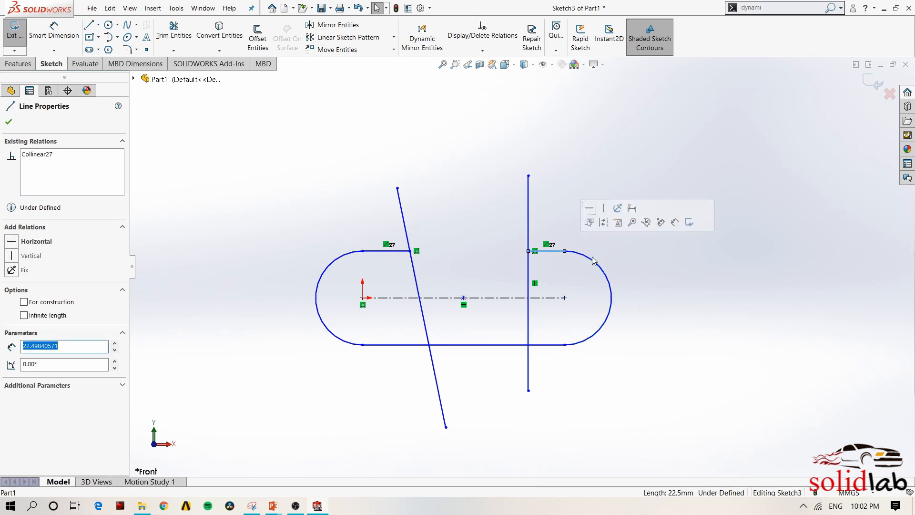
{"action": "left_click", "coordinate": [593, 264]}
{"action": "left_click", "coordinate": [560, 402]}
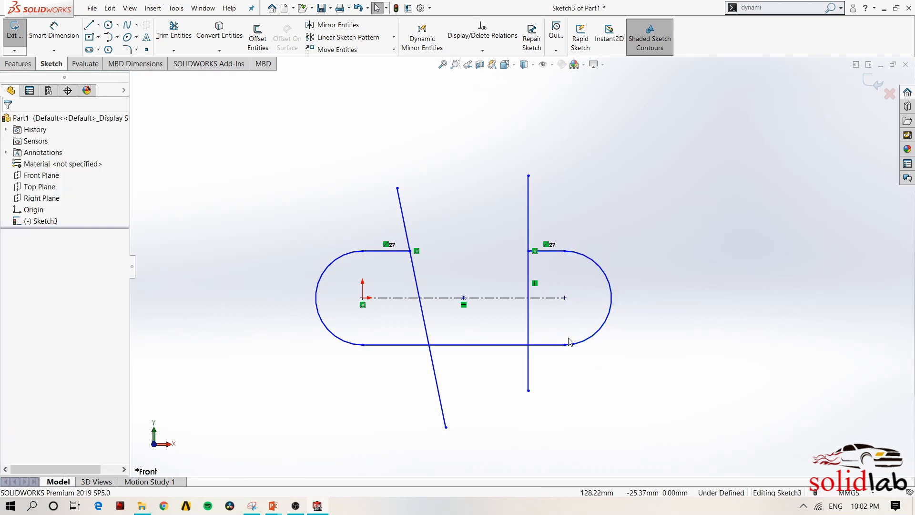
{"action": "mouse_move", "coordinate": [564, 344]}
{"action": "left_mouse_down"}
{"action": "mouse_move", "coordinate": [643, 351]}
{"action": "mouse_move", "coordinate": [580, 374]}
{"action": "mouse_move", "coordinate": [547, 341]}
{"action": "mouse_move", "coordinate": [551, 324]}
{"action": "mouse_move", "coordinate": [564, 326]}
{"action": "mouse_move", "coordinate": [574, 351]}
{"action": "mouse_move", "coordinate": [558, 316]}
{"action": "mouse_move", "coordinate": [551, 327]}
{"action": "left_mouse_up"}
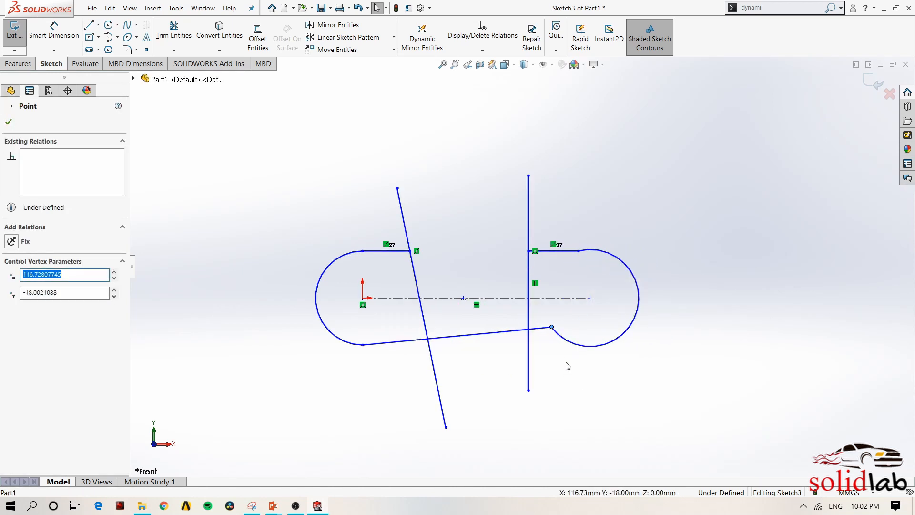
{"action": "key", "text": "ctrl+z"}
Add tangent relations between the right arc and its adjoining upper and lower lines
{"action": "left_click_drag", "start_coordinate": [578, 230], "coordinate": [555, 267]}
{"action": "left_click", "coordinate": [596, 223]}
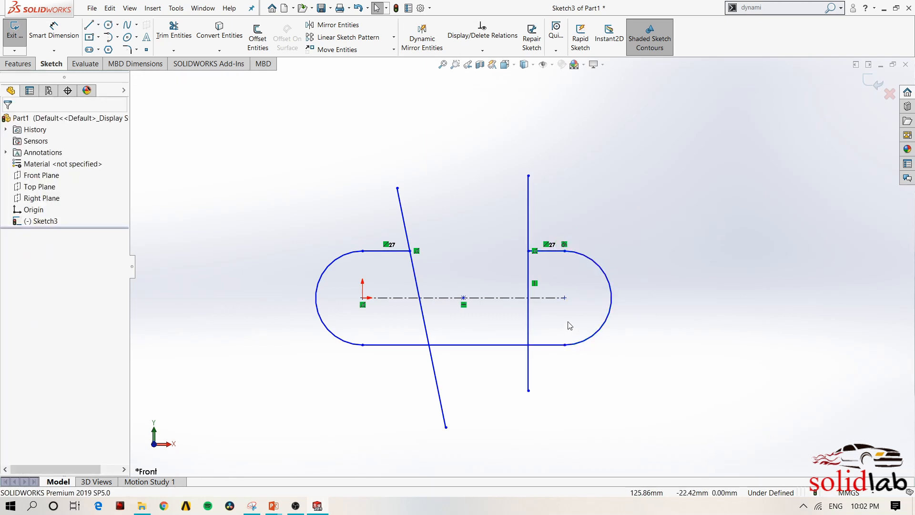
{"action": "left_click_drag", "start_coordinate": [576, 328], "coordinate": [555, 363]}
{"action": "left_click", "coordinate": [619, 295]}
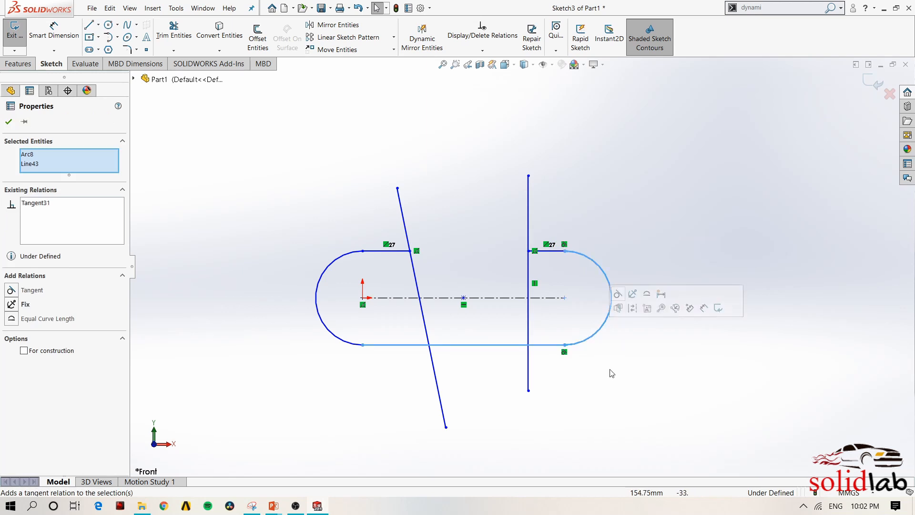
Add tangent relations between the left arc and its adjoining lower and upper lines
{"action": "left_click", "coordinate": [610, 369]}
{"action": "left_click_drag", "start_coordinate": [376, 329], "coordinate": [347, 376]}
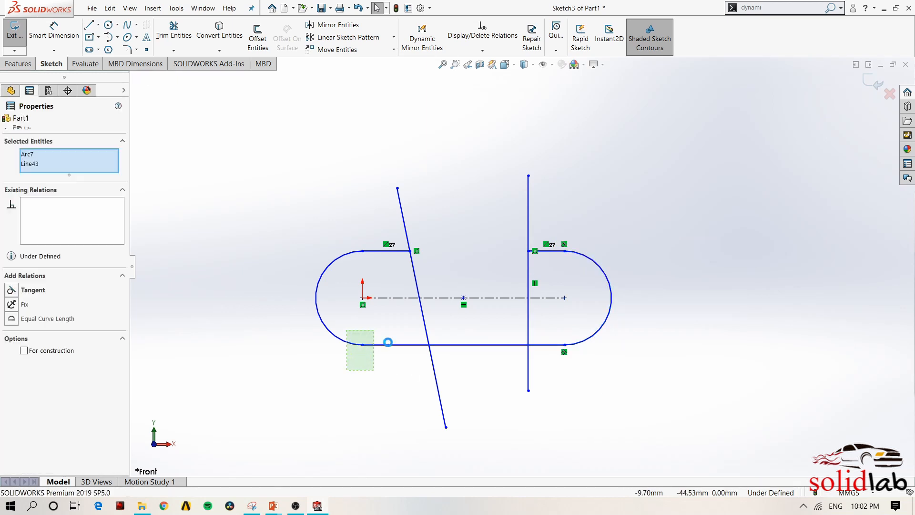
{"action": "left_click", "coordinate": [415, 299]}
{"action": "left_click", "coordinate": [377, 238]}
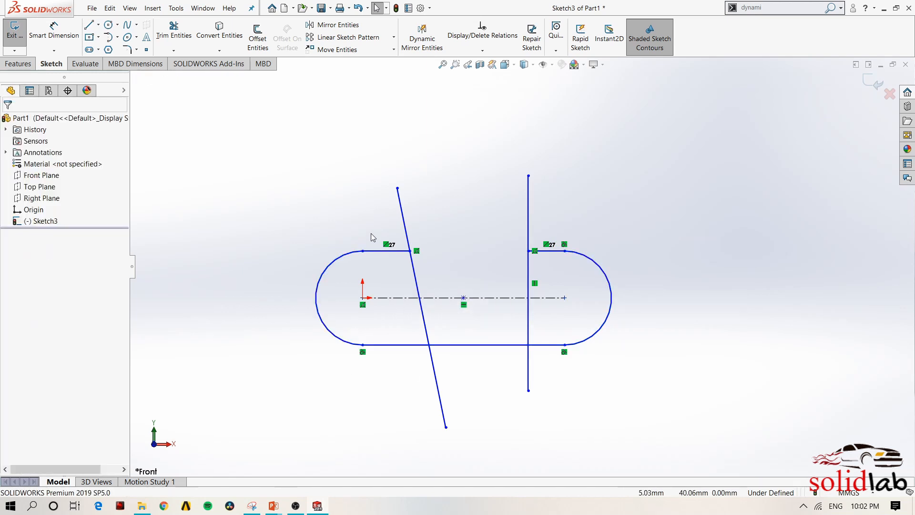
{"action": "left_click_drag", "start_coordinate": [370, 233], "coordinate": [344, 262]}
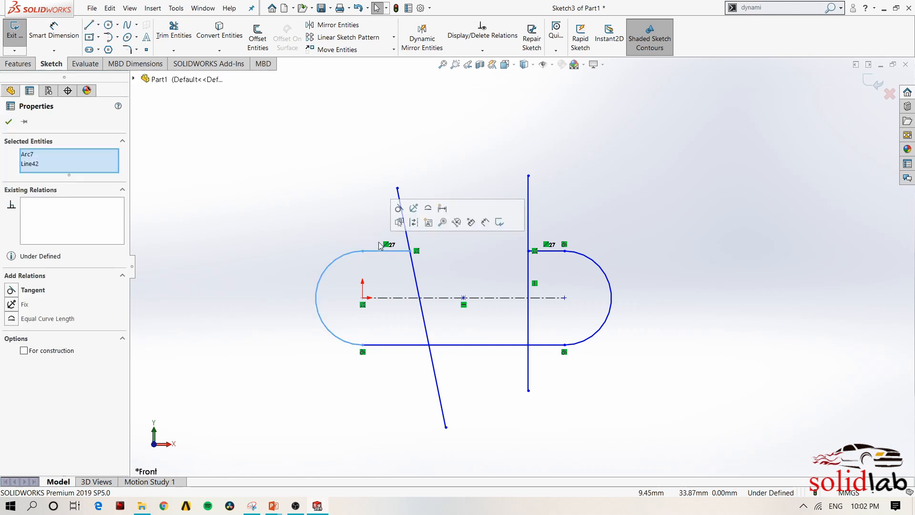
{"action": "left_click", "coordinate": [398, 208]}
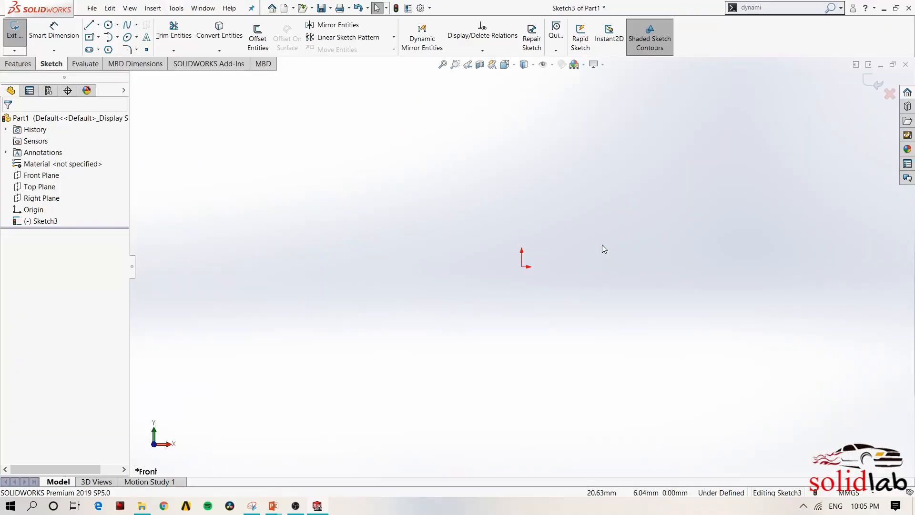
Sketch two concentric circles centred on the origin, about 18 mm and 38 mm in diameter
{"action": "key", "text": "s"}
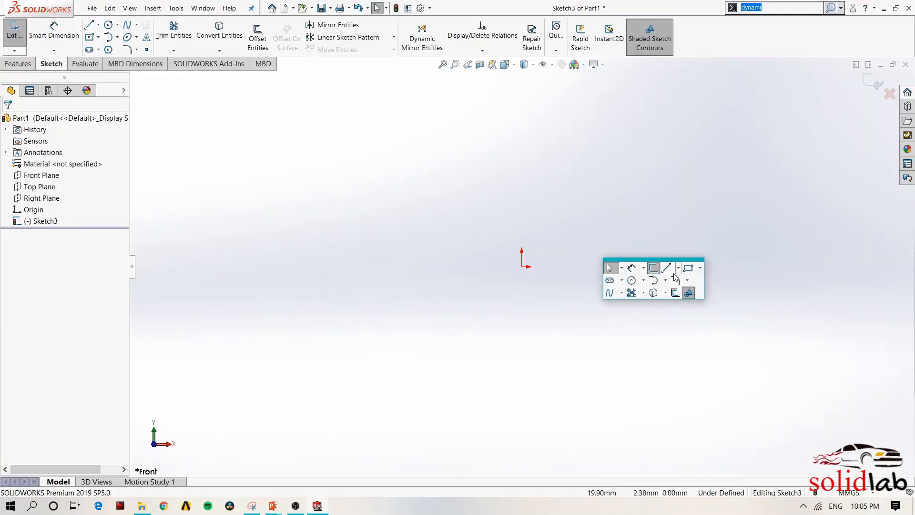
{"action": "left_click", "coordinate": [632, 280]}
{"action": "left_click", "coordinate": [521, 267]}
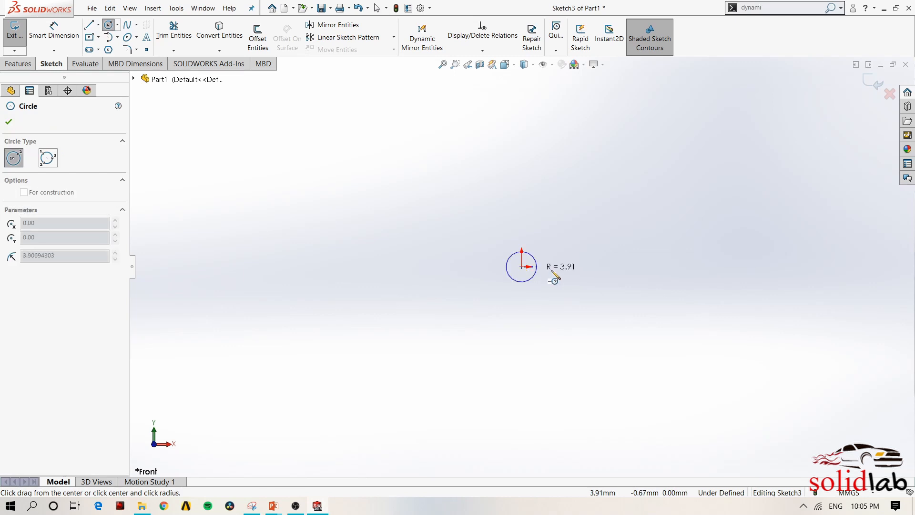
{"action": "left_click", "coordinate": [555, 272]}
{"action": "left_click", "coordinate": [522, 267]}
{"action": "left_click", "coordinate": [588, 295]}
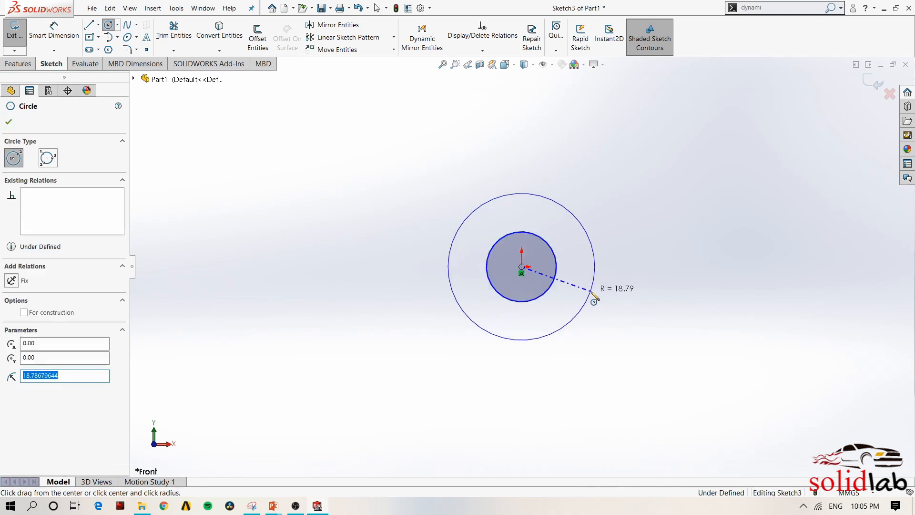
{"action": "key", "text": "Escape"}
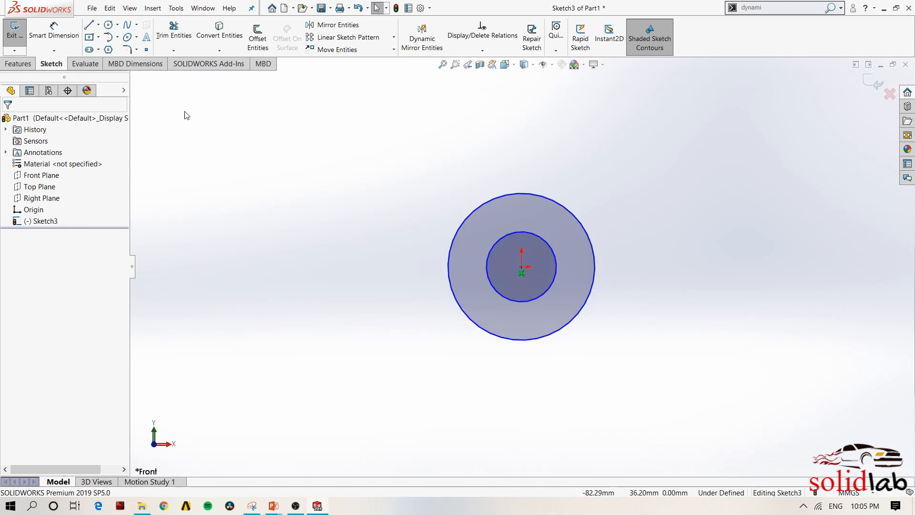
Dimension the inner circle's diameter as 26 mm and the outer circle's diameter as 90 mm
{"action": "key", "text": "s"}
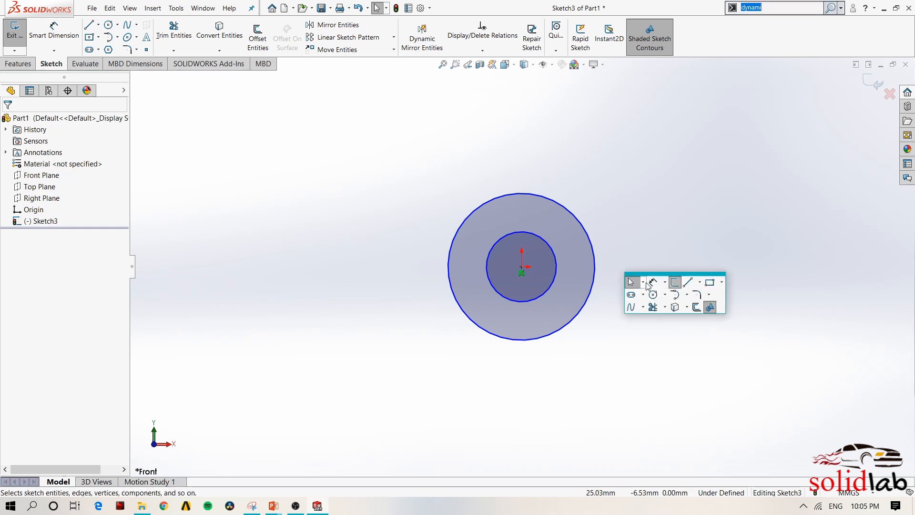
{"action": "left_click", "coordinate": [652, 282]}
{"action": "left_click", "coordinate": [554, 263]}
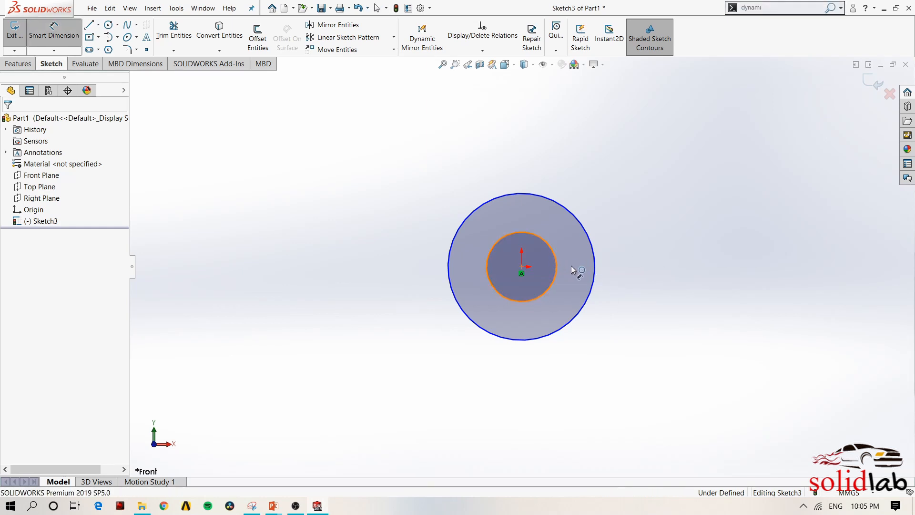
{"action": "type", "text": "6"}
{"action": "key", "text": "Return"}
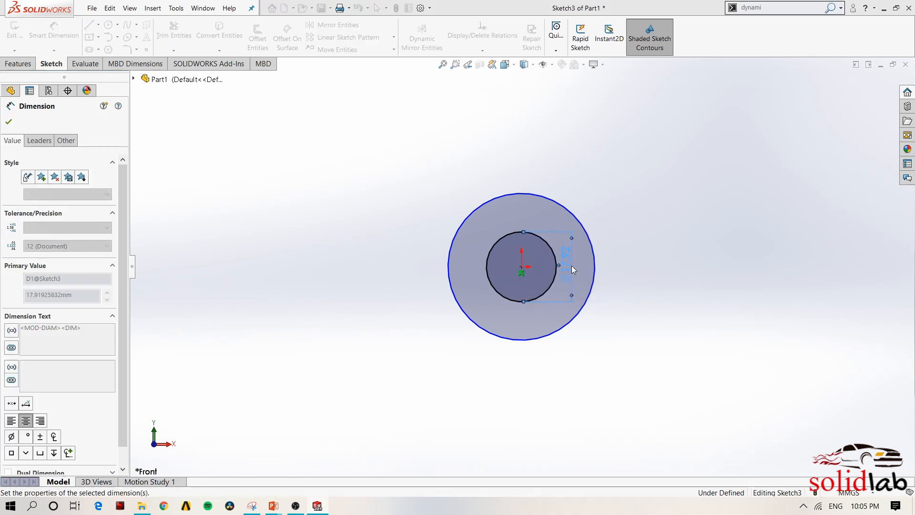
{"action": "left_click", "coordinate": [595, 263]}
{"action": "left_click", "coordinate": [665, 270]}
{"action": "type", "text": "90"}
{"action": "key", "text": "Return"}
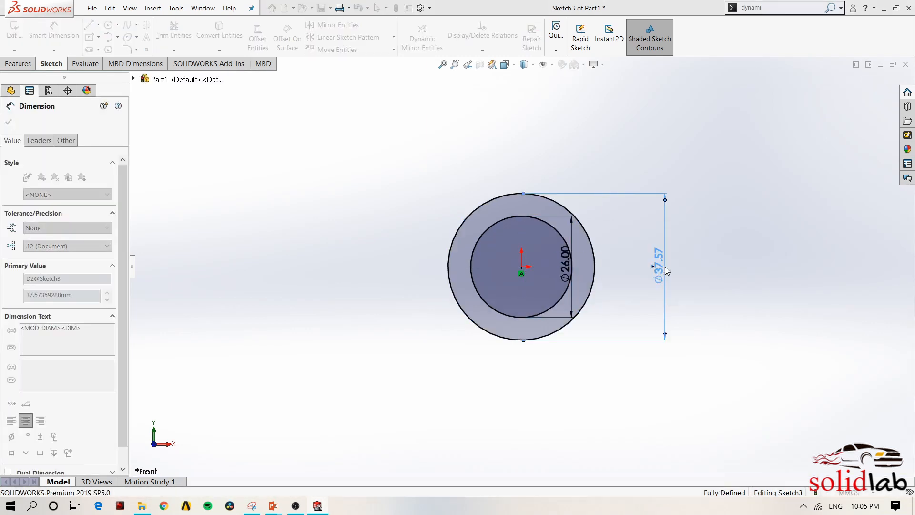
Move both diameter dimensions outside the outer circle and turn off shaded sketch contours
{"action": "left_click_drag", "start_coordinate": [665, 271], "coordinate": [829, 266]}
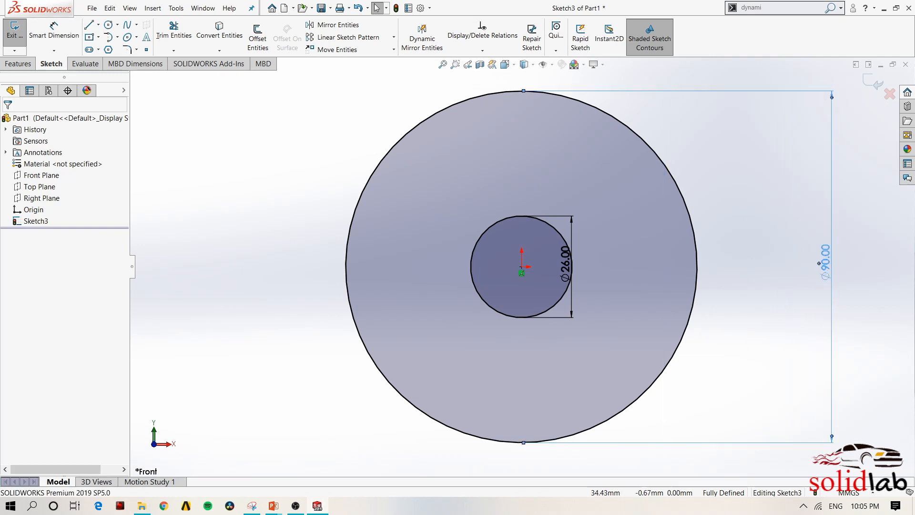
{"action": "left_click_drag", "start_coordinate": [567, 268], "coordinate": [768, 265]}
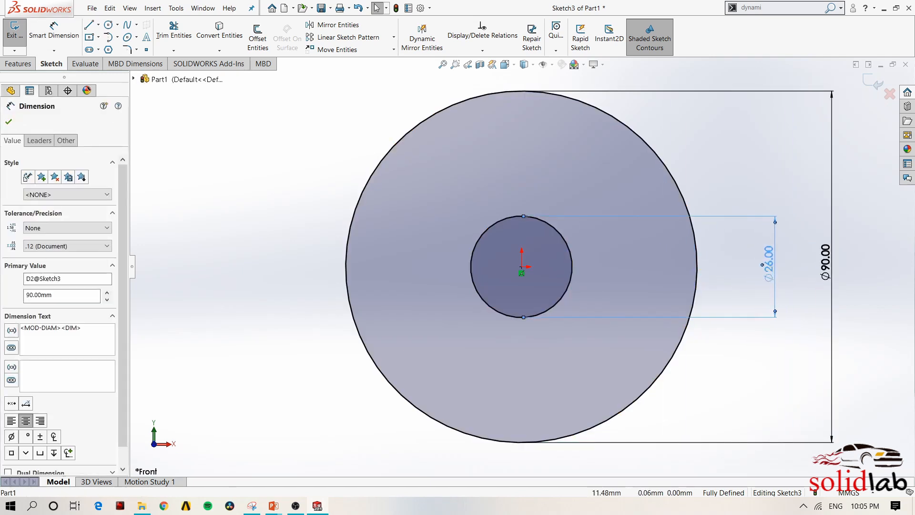
{"action": "scroll", "coordinate": [701, 301], "scroll_direction": "up", "scroll_amount": 4}
{"action": "key", "text": "Escape"}
{"action": "left_click", "coordinate": [741, 210]}
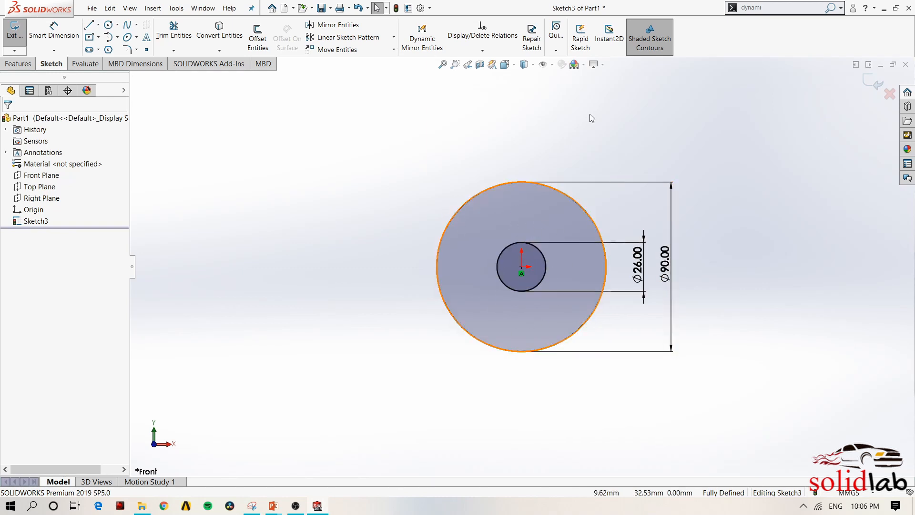
{"action": "left_click", "coordinate": [656, 48]}
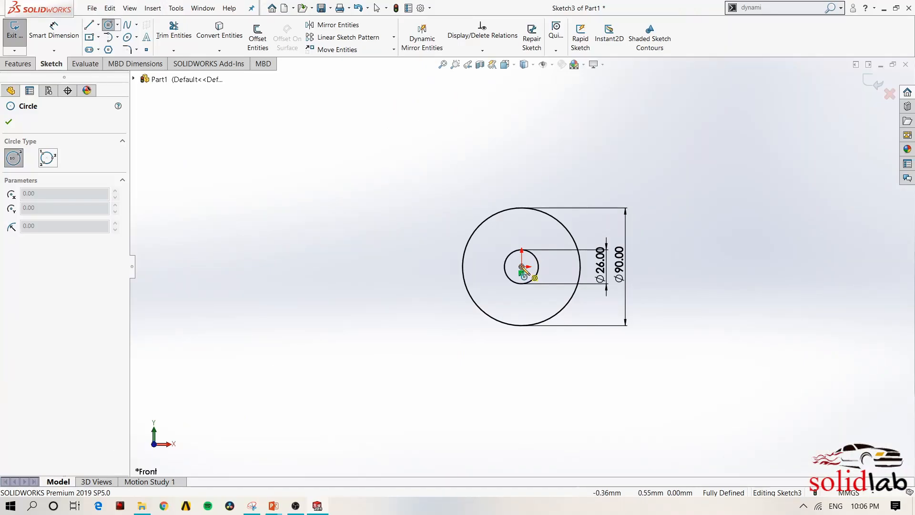
Sketch a larger concentric circle around the other two from the origin and set its diameter to 160 mm
{"action": "left_click", "coordinate": [521, 266]}
{"action": "left_click", "coordinate": [628, 368]}
{"action": "right_click_drag", "start_coordinate": [639, 400], "coordinate": [622, 198]}
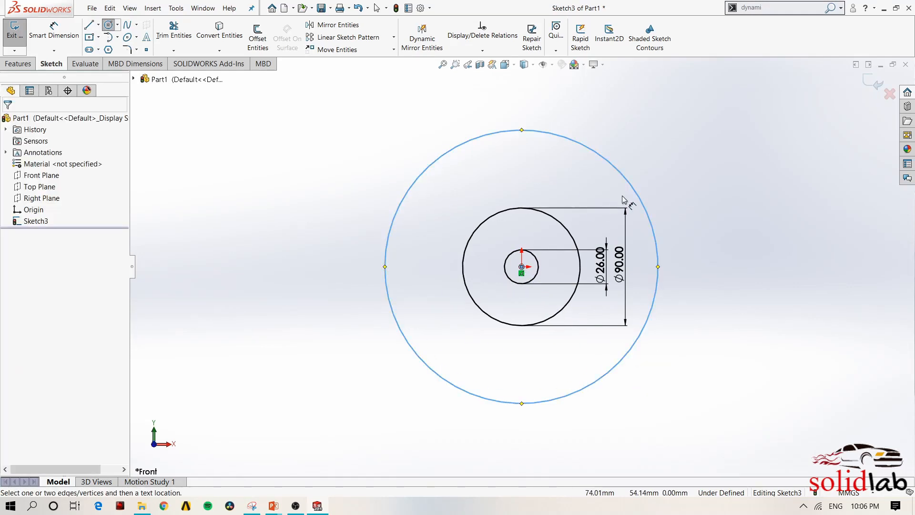
{"action": "left_click", "coordinate": [657, 254]}
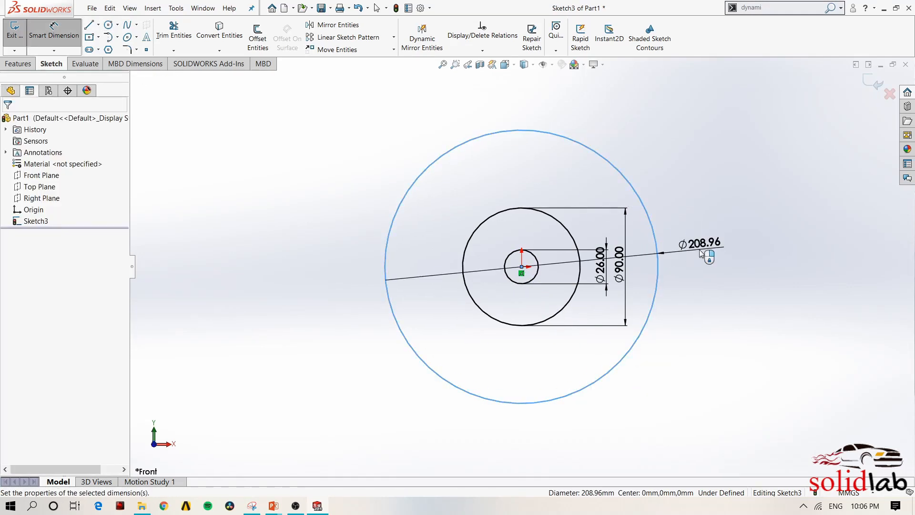
{"action": "left_click", "coordinate": [704, 252]}
{"action": "type", "text": "160."}
{"action": "key", "text": "Return"}
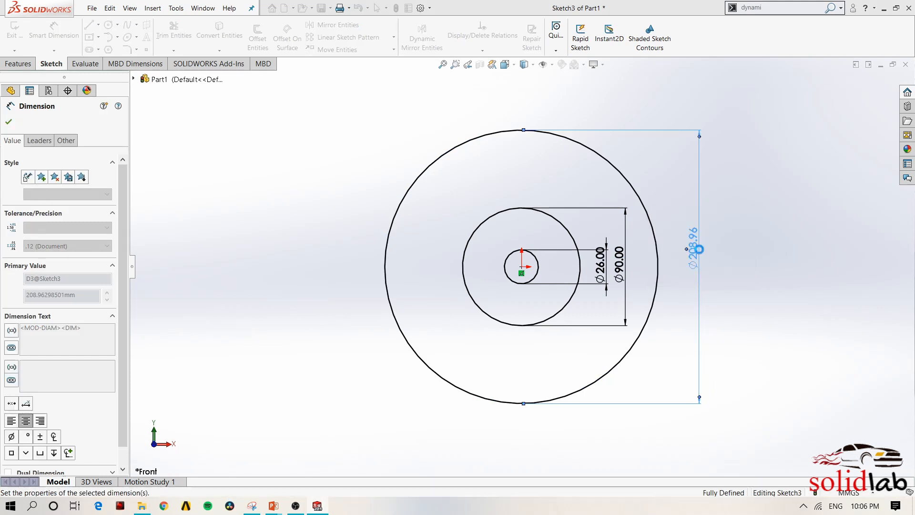
{"action": "key", "text": "Escape"}
Convert the 160 mm circle to construction geometry and move the 90 mm and 26 mm dimensions outside it
{"action": "left_click", "coordinate": [573, 179]}
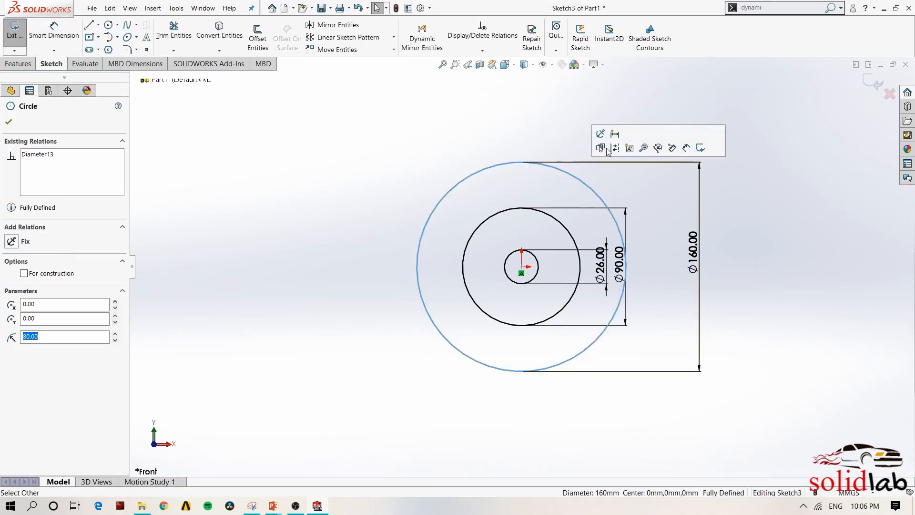
{"action": "left_click", "coordinate": [617, 148]}
{"action": "left_click_drag", "start_coordinate": [619, 265], "coordinate": [674, 266]}
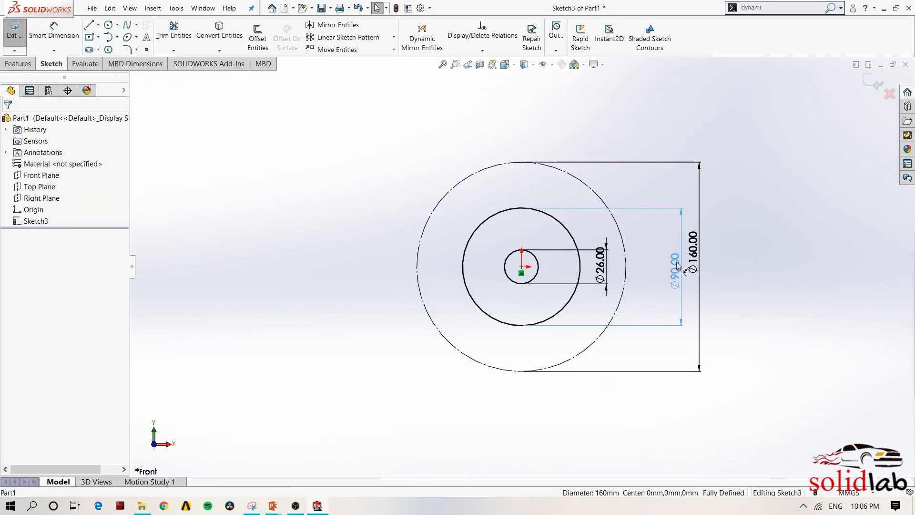
{"action": "left_click_drag", "start_coordinate": [601, 265], "coordinate": [668, 275]}
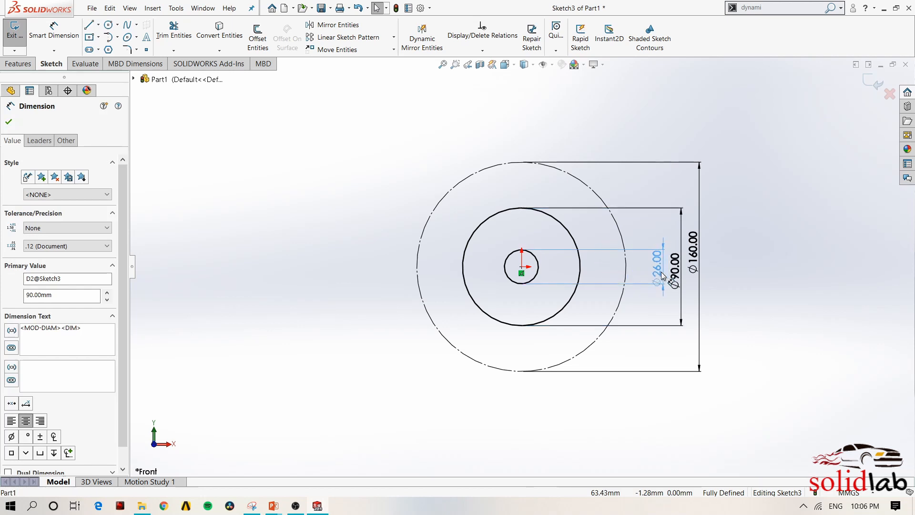
{"action": "left_click", "coordinate": [745, 275]}
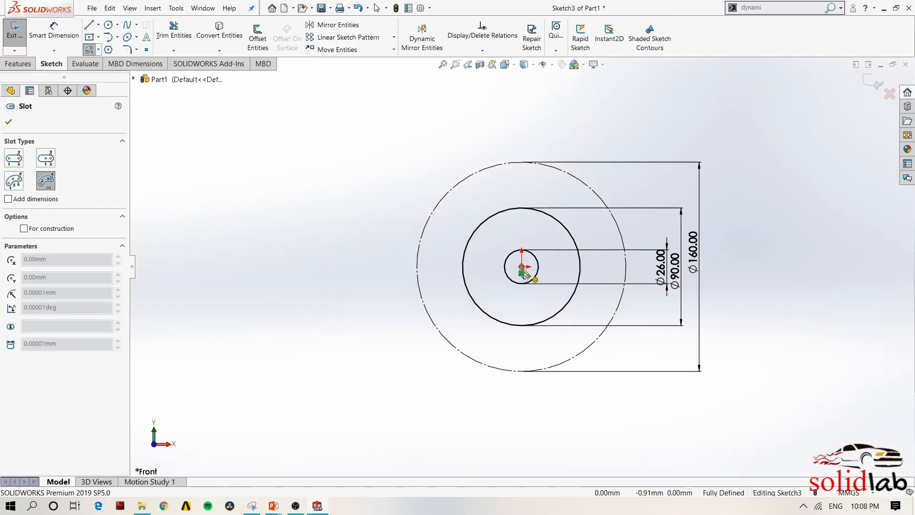
Sketch a centerpoint arc slot about the origin along the construction circle's lower part, about 30 mm wide and spanning about 77 degrees
{"action": "left_click", "coordinate": [521, 267]}
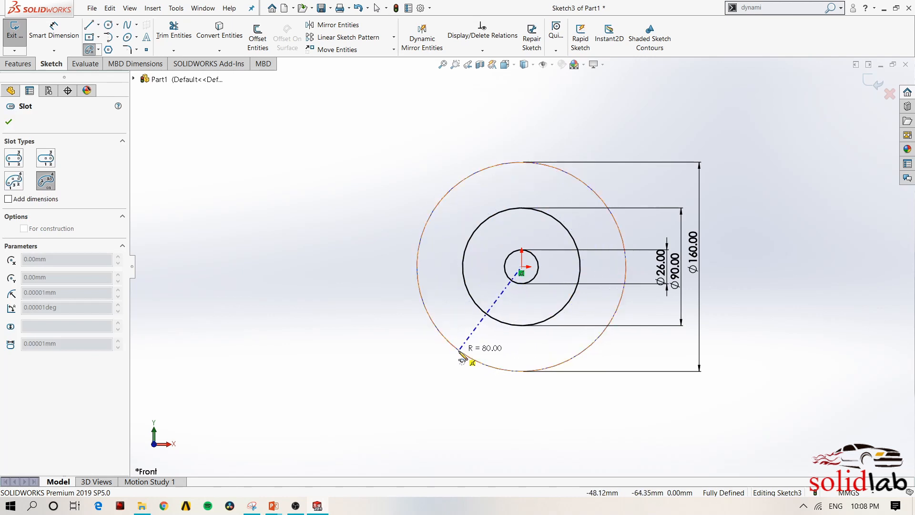
{"action": "left_click", "coordinate": [477, 361]}
{"action": "left_click", "coordinate": [589, 347]}
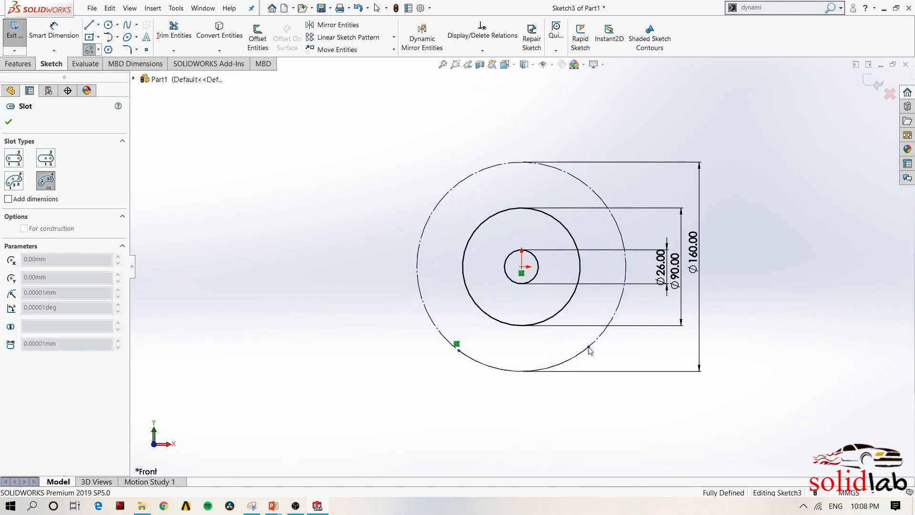
{"action": "left_click", "coordinate": [525, 390]}
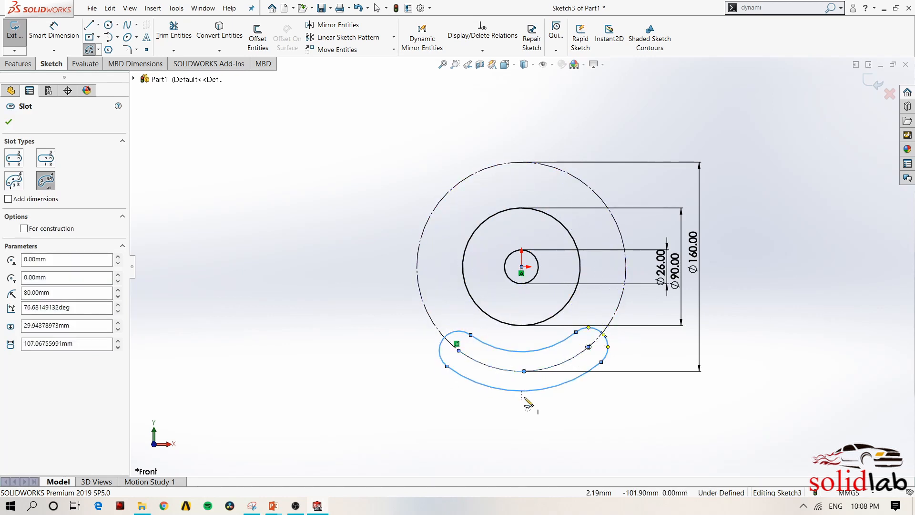
{"action": "key", "text": "Escape"}
Make the centre point of the arc slot's right end coincident with the construction circle
{"action": "scroll", "coordinate": [610, 324], "scroll_direction": "down", "scroll_amount": 2}
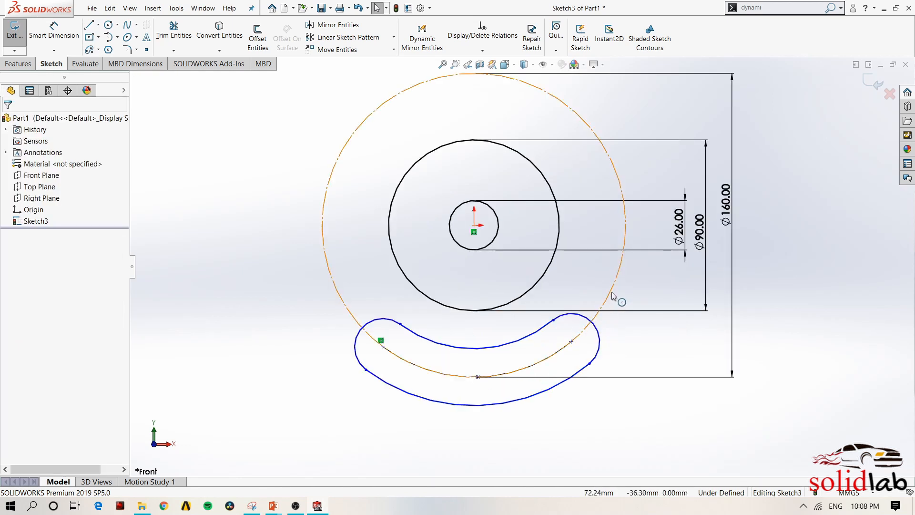
{"action": "left_click", "coordinate": [612, 292]}
{"action": "left_click", "coordinate": [629, 337]}
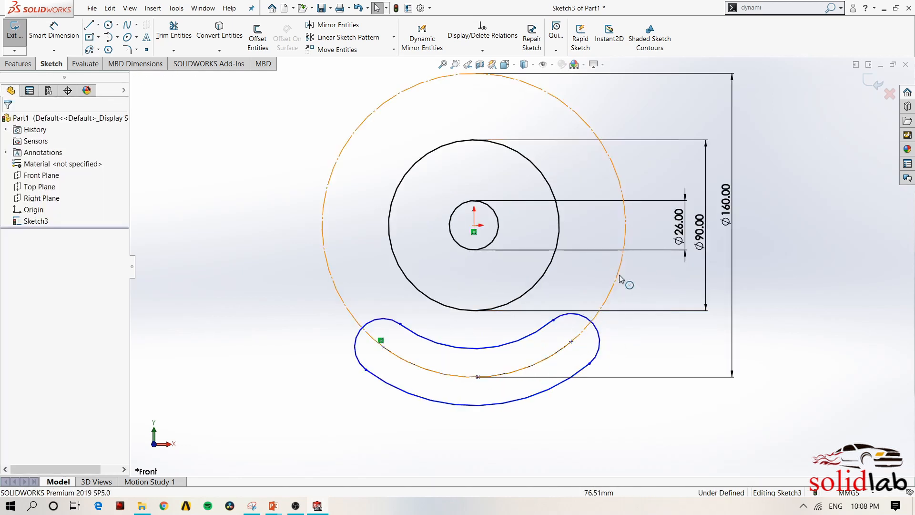
{"action": "mouse_move", "coordinate": [569, 351]}
{"action": "left_mouse_down"}
{"action": "mouse_move", "coordinate": [576, 355]}
{"action": "mouse_move", "coordinate": [561, 366]}
{"action": "left_mouse_up"}
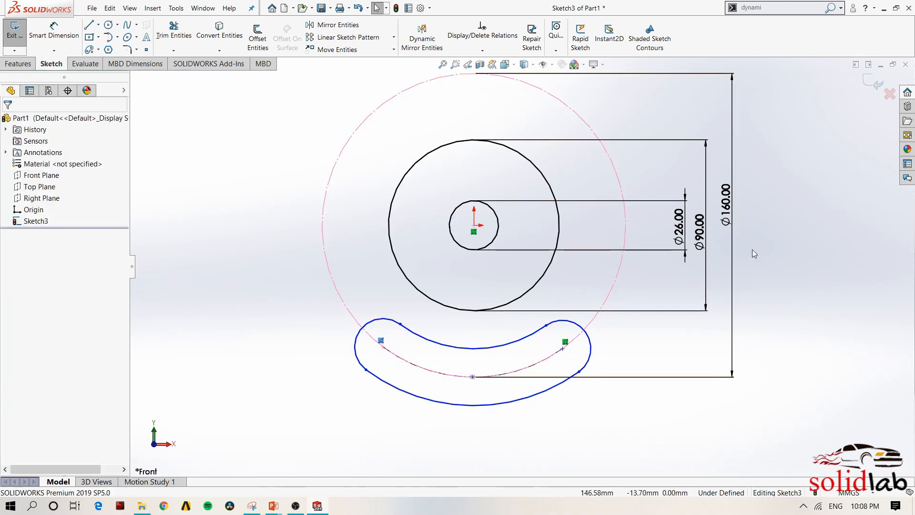
Dimension the arc slot's right end radius as 16 mm
{"action": "scroll", "coordinate": [509, 381], "scroll_direction": "up", "scroll_amount": 2}
{"action": "scroll", "coordinate": [483, 335], "scroll_direction": "down", "scroll_amount": 2}
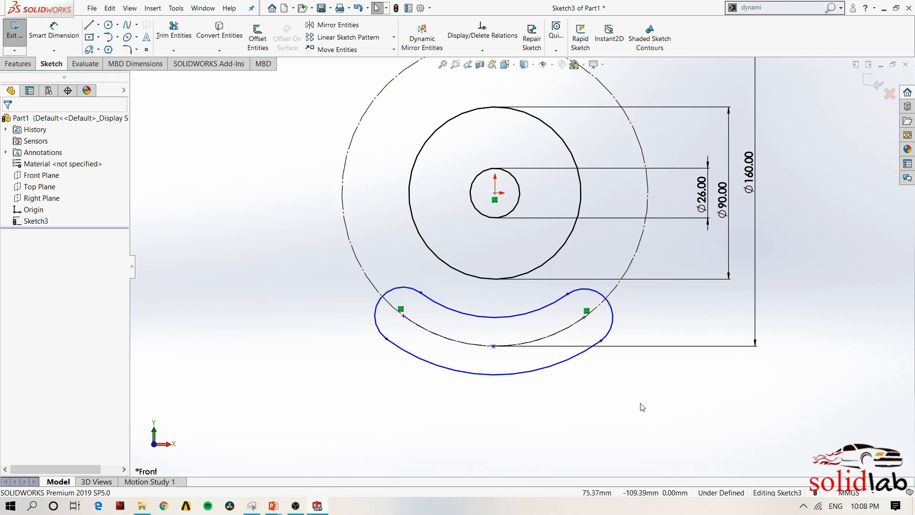
{"action": "right_click_drag", "start_coordinate": [642, 407], "coordinate": [628, 324]}
{"action": "left_click", "coordinate": [612, 325]}
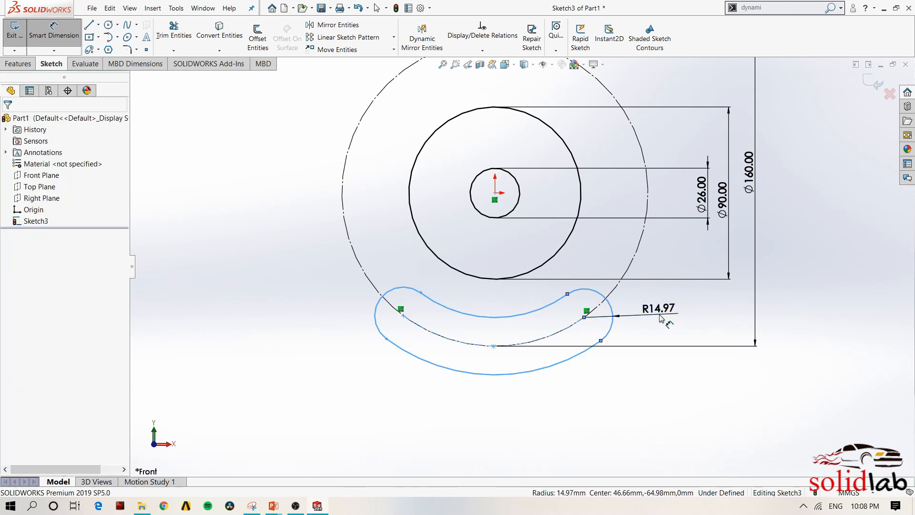
{"action": "left_click", "coordinate": [649, 310]}
{"action": "type", "text": "16"}
{"action": "key", "text": "Return"}
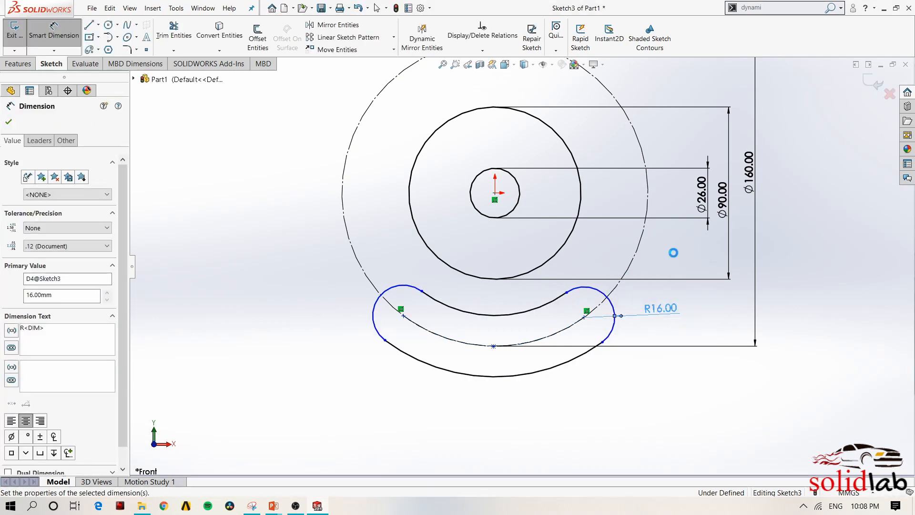
{"action": "key", "text": "Escape"}
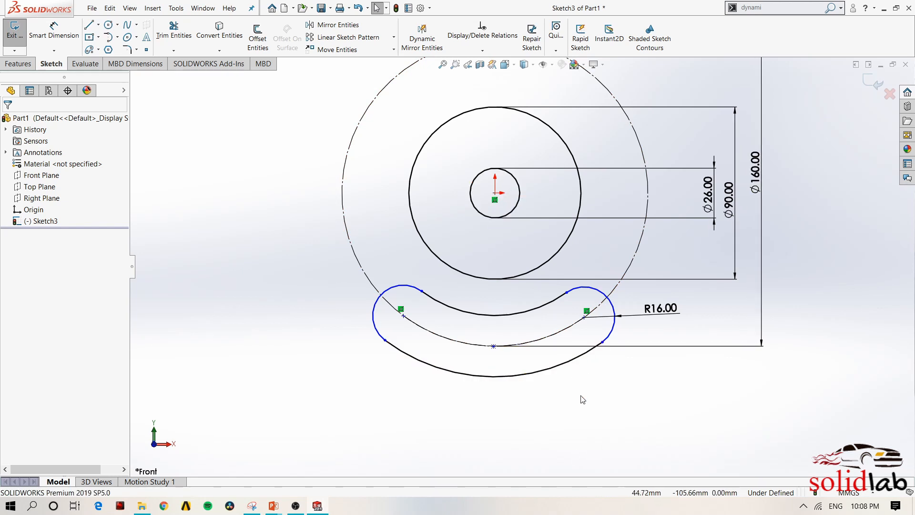
Draw a vertical centerline about 120 mm long from the origin downward past the arc slot
{"action": "key", "text": "s"}
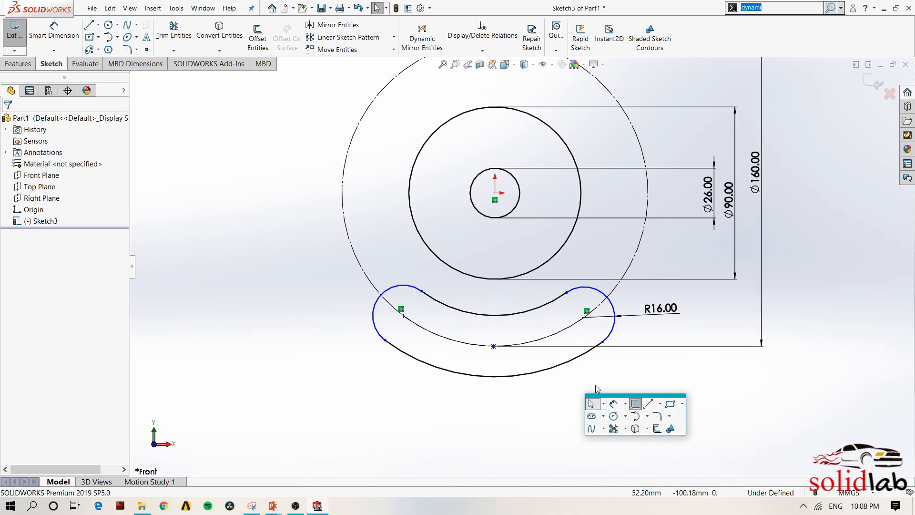
{"action": "left_click", "coordinate": [659, 404]}
{"action": "left_click", "coordinate": [667, 426]}
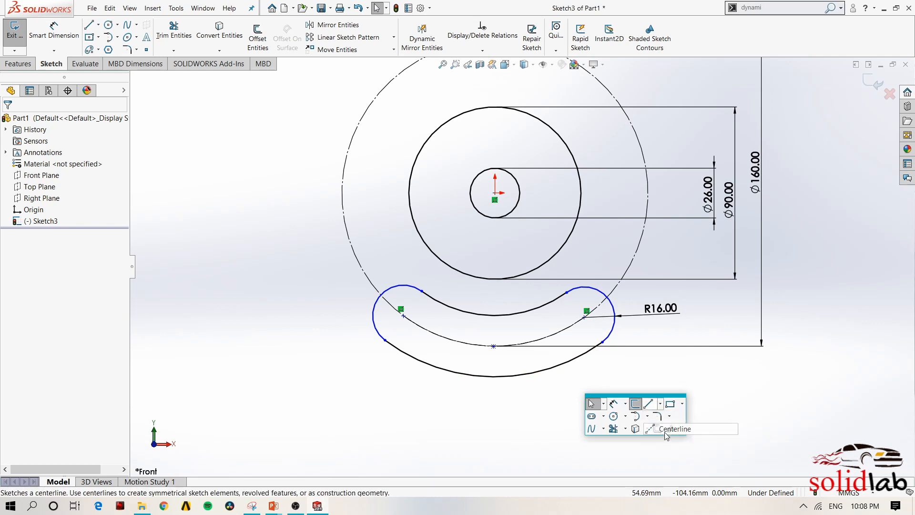
{"action": "left_click", "coordinate": [495, 199]}
{"action": "left_click", "coordinate": [495, 423]}
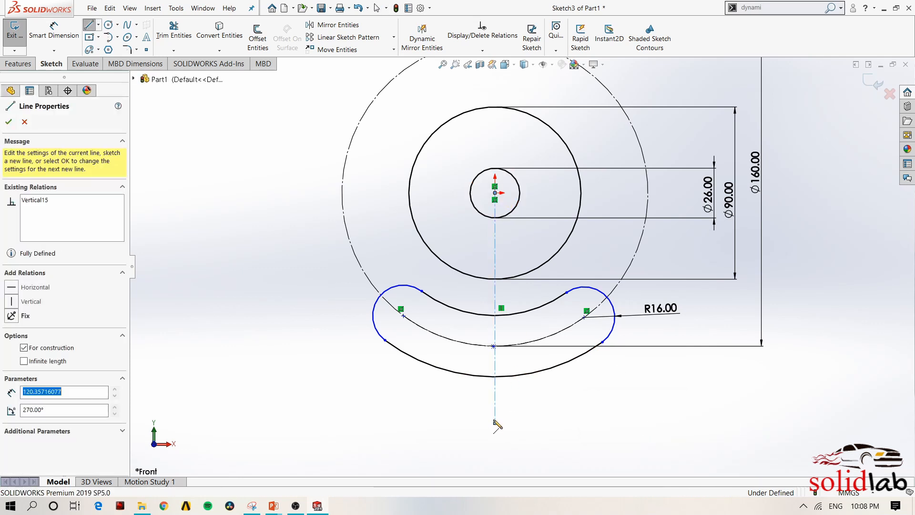
{"action": "key", "text": "Escape"}
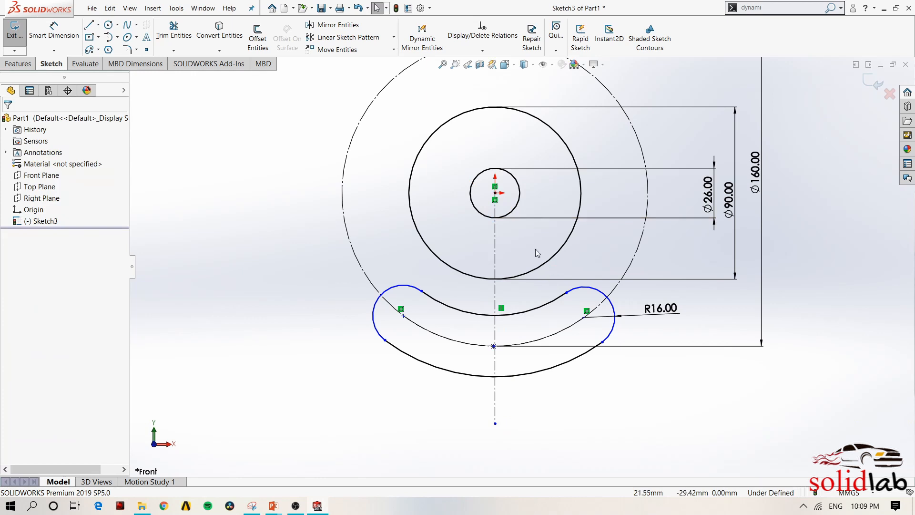
Draw a centerline from the origin to the centre of the arc slot's left end, and shift that end slightly along the construction circle
{"action": "key", "text": "s"}
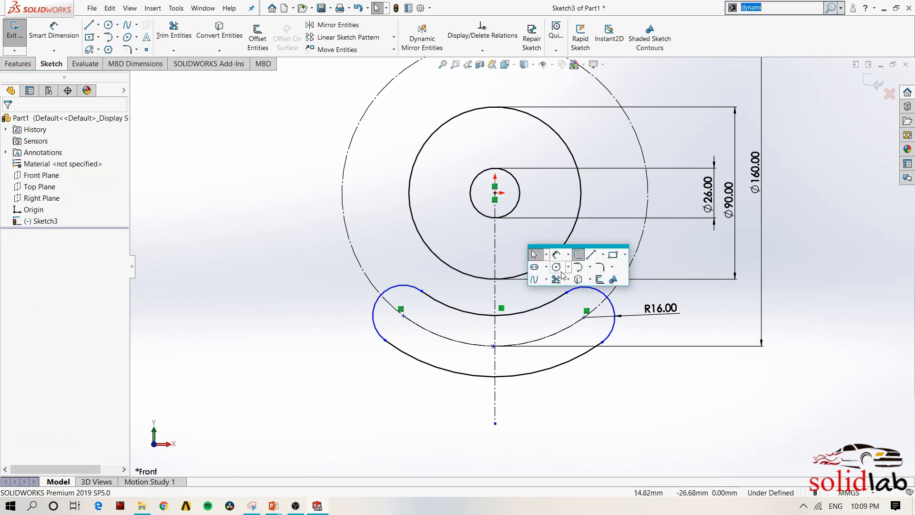
{"action": "left_click", "coordinate": [603, 254]}
{"action": "left_click", "coordinate": [619, 278]}
{"action": "left_click", "coordinate": [495, 192]}
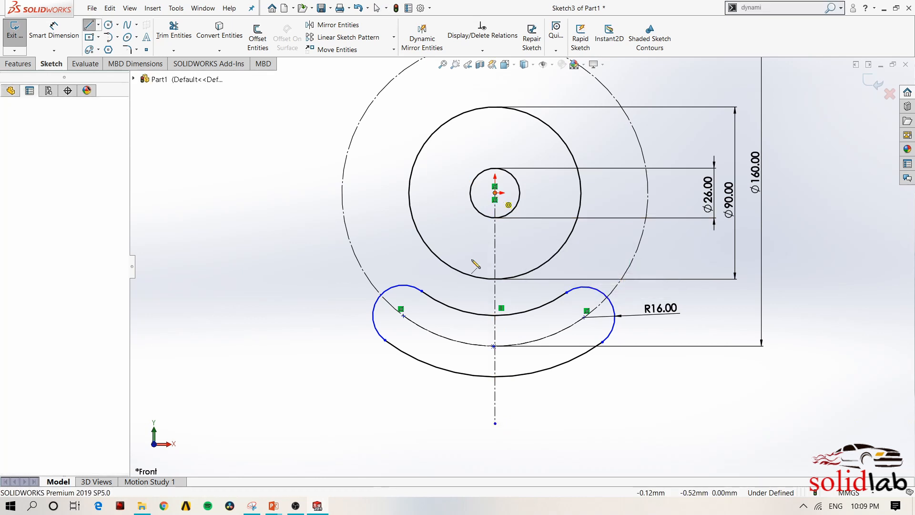
{"action": "left_click", "coordinate": [404, 315]}
{"action": "key", "text": "Escape"}
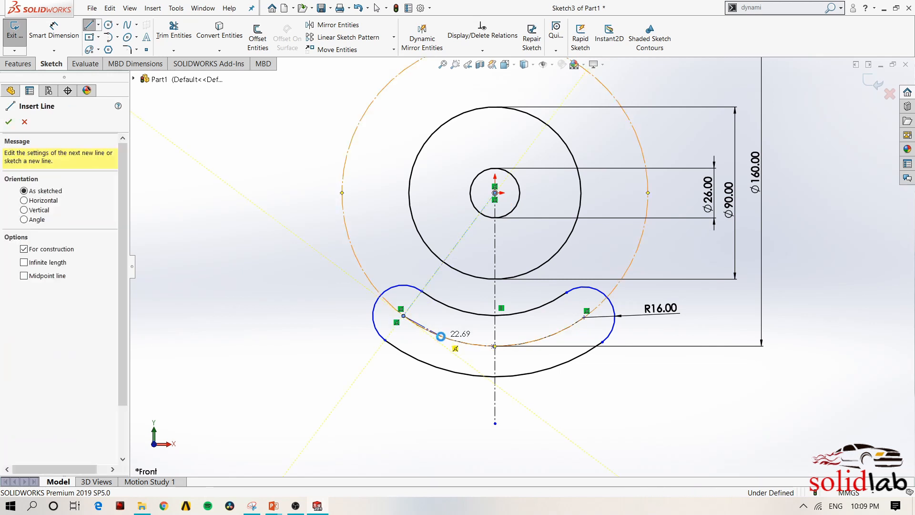
{"action": "key", "text": "Escape"}
{"action": "mouse_move", "coordinate": [404, 318]}
{"action": "left_mouse_down"}
{"action": "mouse_move", "coordinate": [408, 342]}
{"action": "mouse_move", "coordinate": [414, 332]}
{"action": "left_mouse_up"}
Dimension the angle between the slanted and vertical centerlines as 30 degrees, placing it below the slot
{"action": "left_click", "coordinate": [54, 31]}
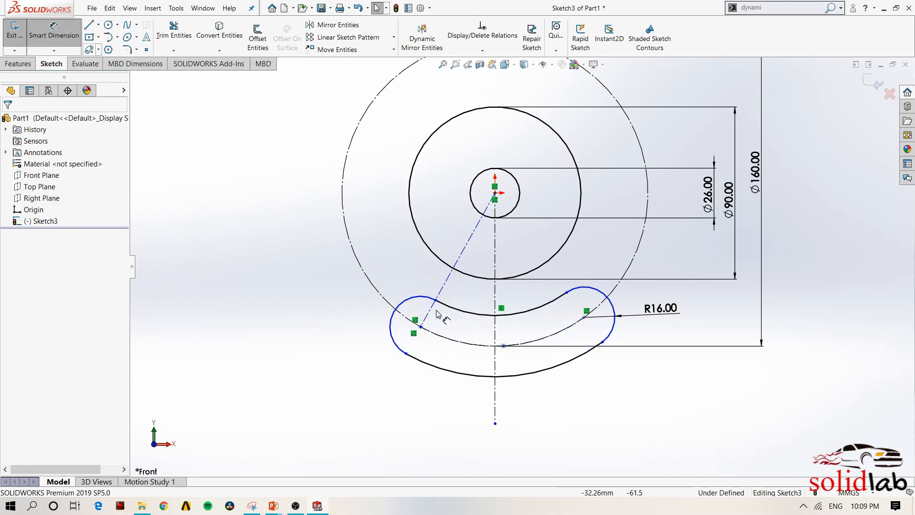
{"action": "left_click", "coordinate": [447, 286]}
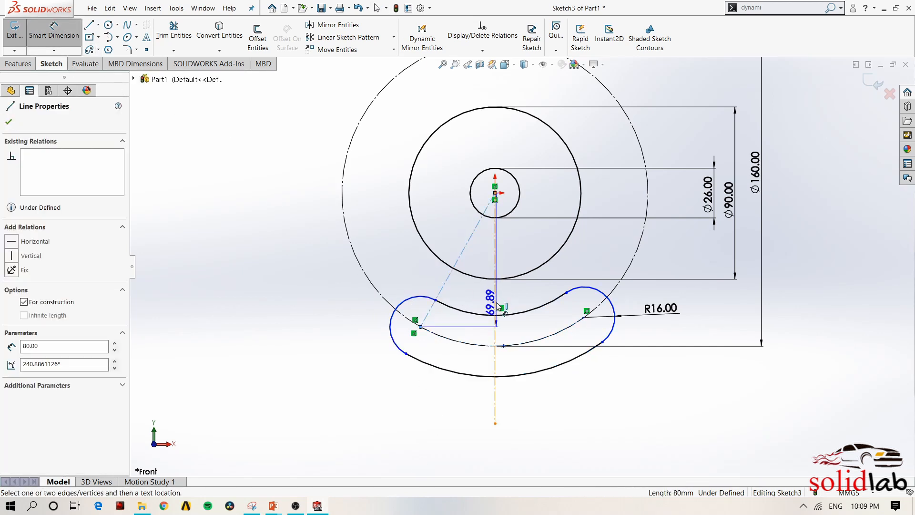
{"action": "left_click", "coordinate": [495, 302]}
{"action": "left_click", "coordinate": [452, 409]}
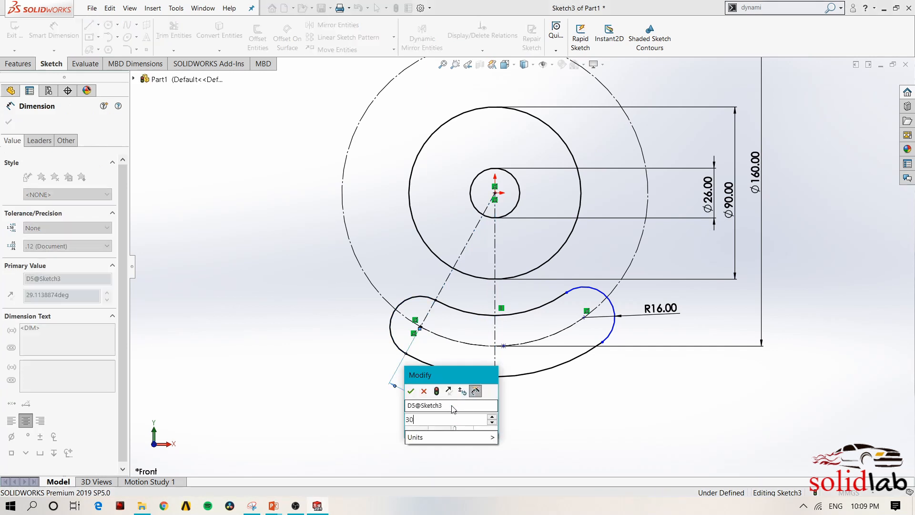
{"action": "type", "text": "30"}
{"action": "key", "text": "Return"}
{"action": "key", "text": "Escape"}
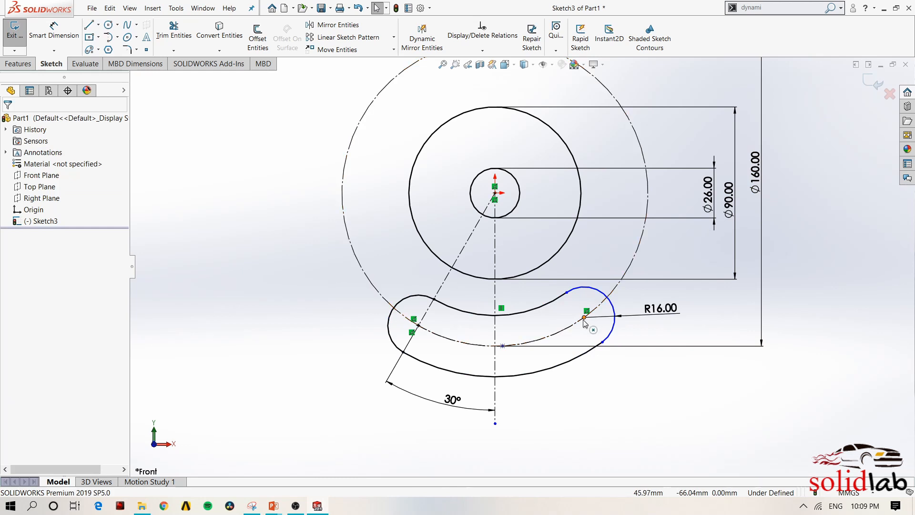
Make the centre points of the arc slot's two ends symmetric about the vertical centerline
{"action": "left_click_drag", "start_coordinate": [585, 324], "coordinate": [560, 337]}
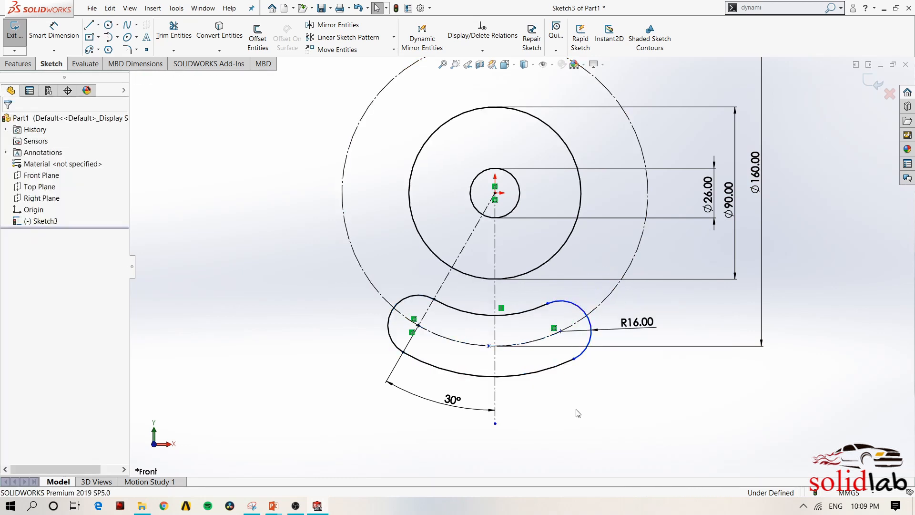
{"action": "left_click", "coordinate": [561, 332]}
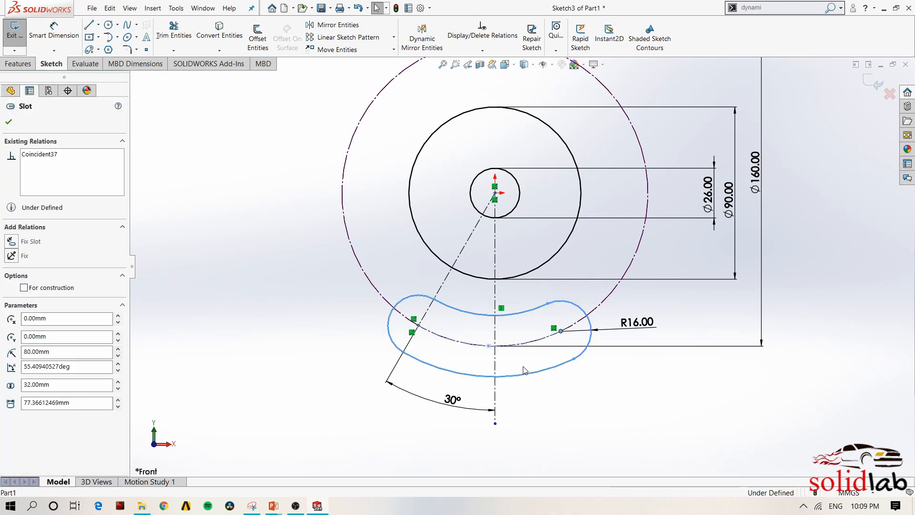
{"action": "left_click", "coordinate": [496, 372], "text": "ctrl"}
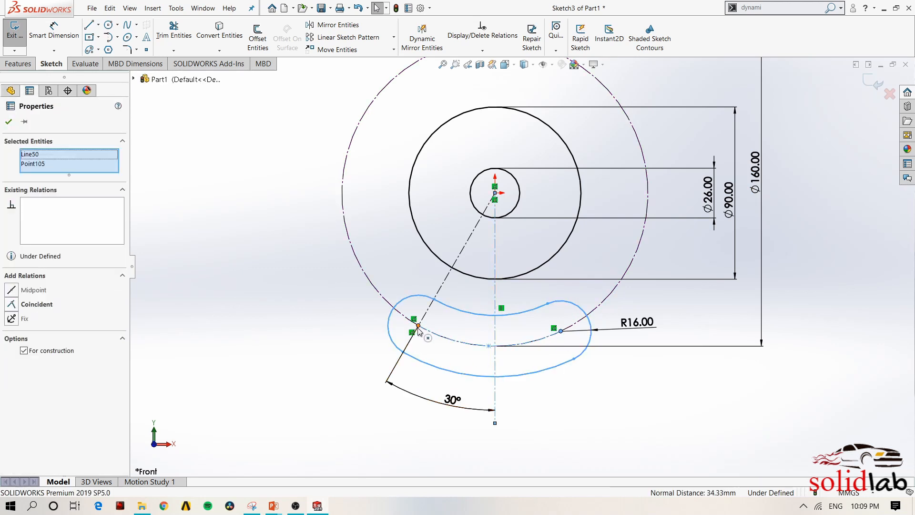
{"action": "left_click", "coordinate": [419, 325], "text": "ctrl"}
{"action": "left_click", "coordinate": [452, 294]}
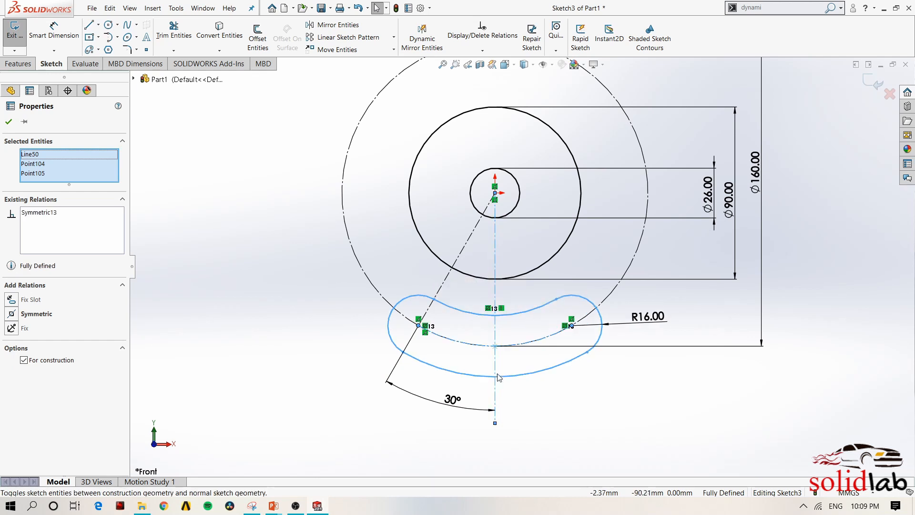
{"action": "left_click", "coordinate": [575, 386]}
Move the 30-degree dimension closer to the slot and inspect which entities the symmetric relation links
{"action": "left_click_drag", "start_coordinate": [457, 402], "coordinate": [462, 418]}
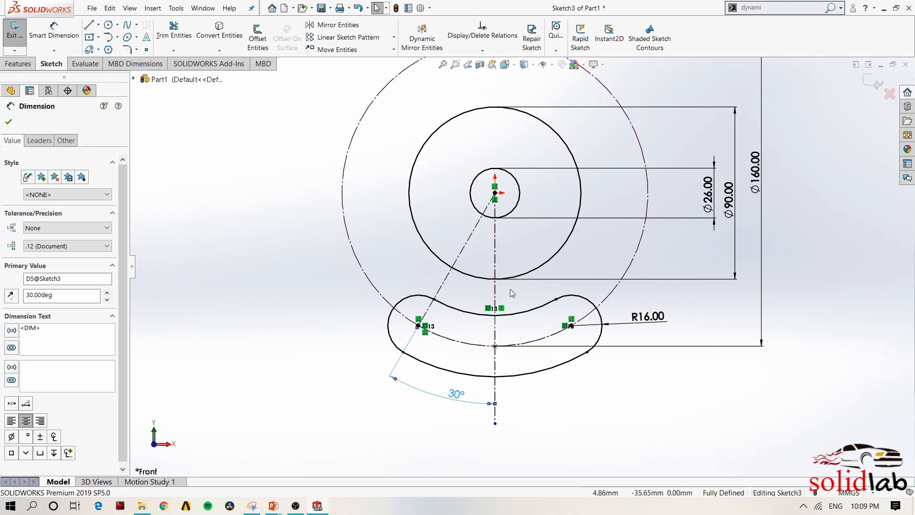
{"action": "left_click", "coordinate": [425, 326]}
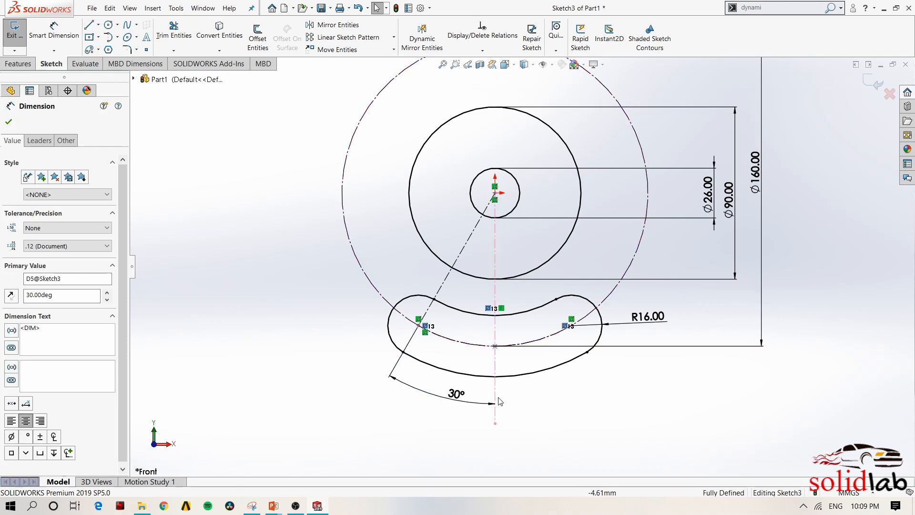
{"action": "left_click", "coordinate": [556, 425]}
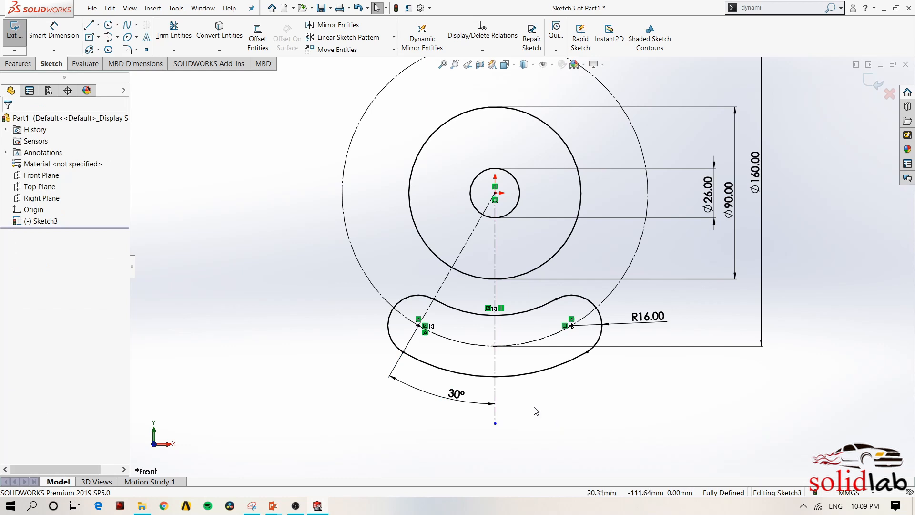
Draw a horizontal centerline through the origin, extending past the 160 mm construction circle on both sides
{"action": "key", "text": "f"}
{"action": "key", "text": "s"}
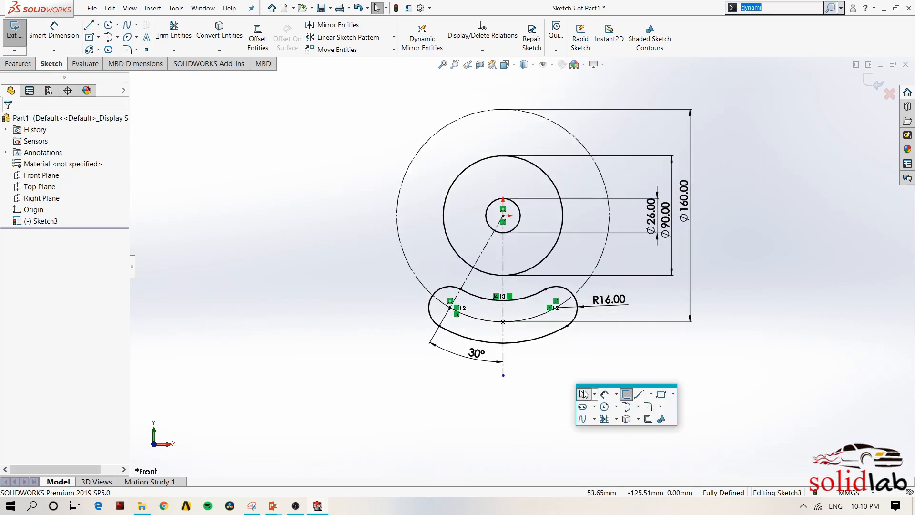
{"action": "left_click", "coordinate": [650, 394]}
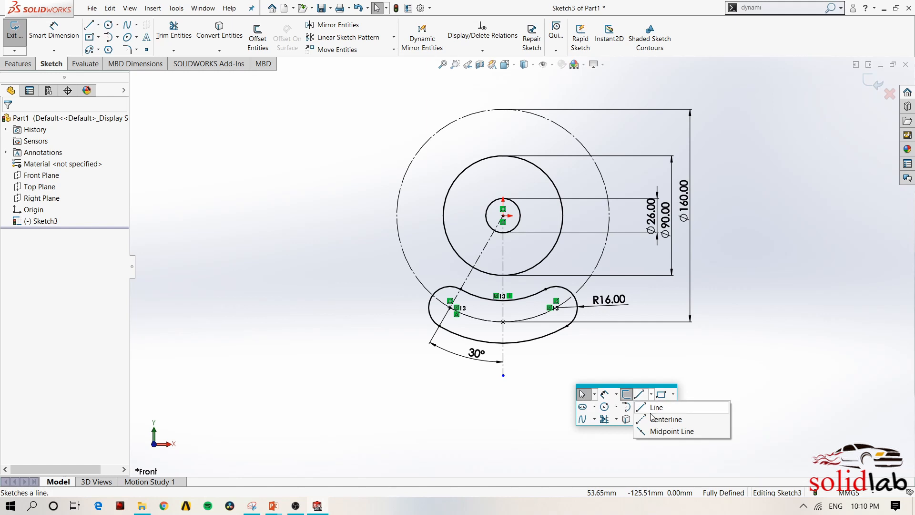
{"action": "left_click", "coordinate": [660, 419]}
{"action": "left_click", "coordinate": [379, 216]}
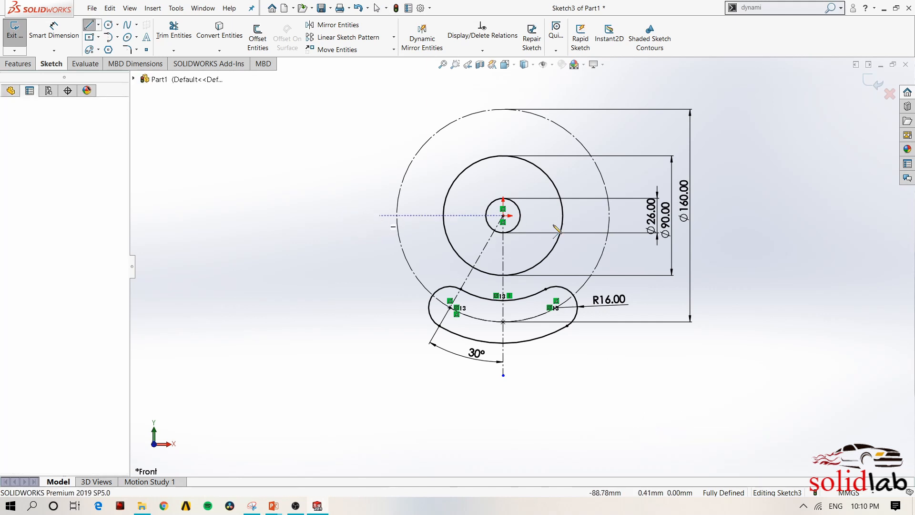
{"action": "left_click", "coordinate": [636, 215]}
{"action": "key", "text": "Escape"}
Mirror the lower arc slot about the horizontal centerline, keeping the original
{"action": "scroll", "coordinate": [559, 237], "scroll_direction": "down", "scroll_amount": 2}
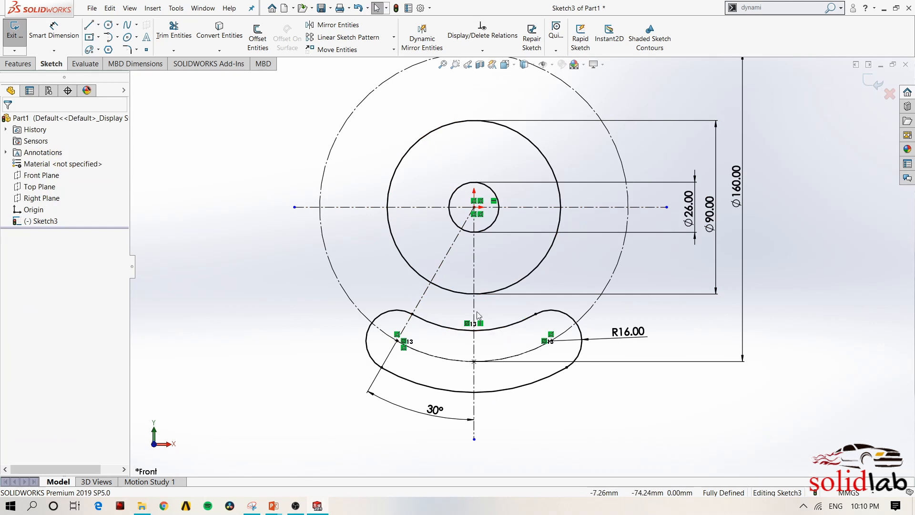
{"action": "scroll", "coordinate": [487, 366], "scroll_direction": "up", "scroll_amount": 1}
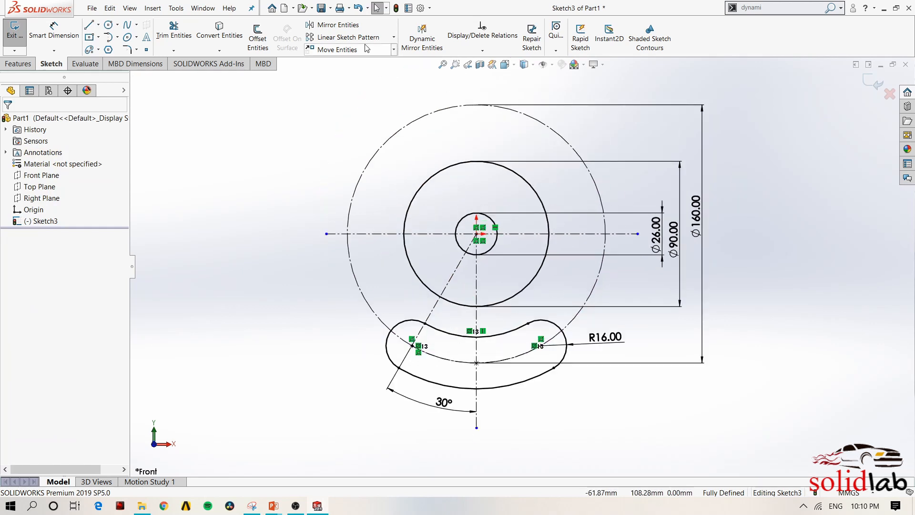
{"action": "left_click", "coordinate": [336, 25]}
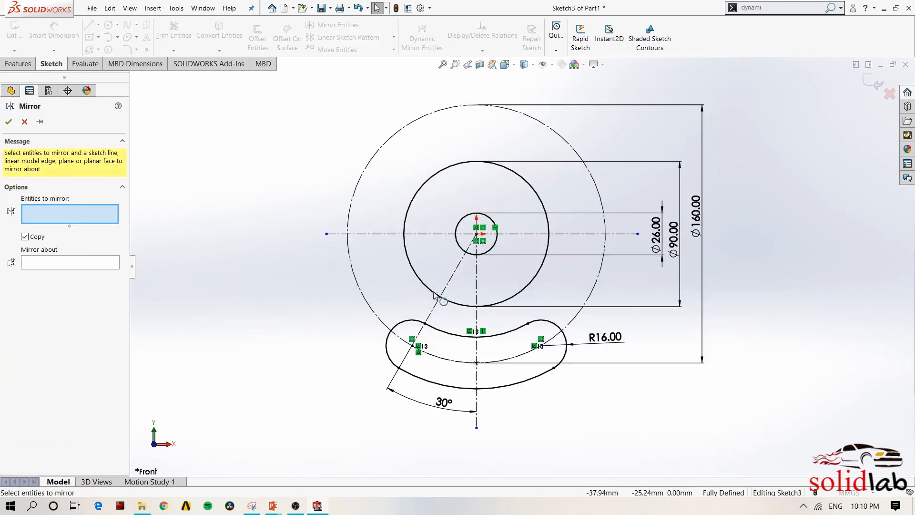
{"action": "left_click", "coordinate": [519, 332]}
{"action": "left_click", "coordinate": [86, 263]}
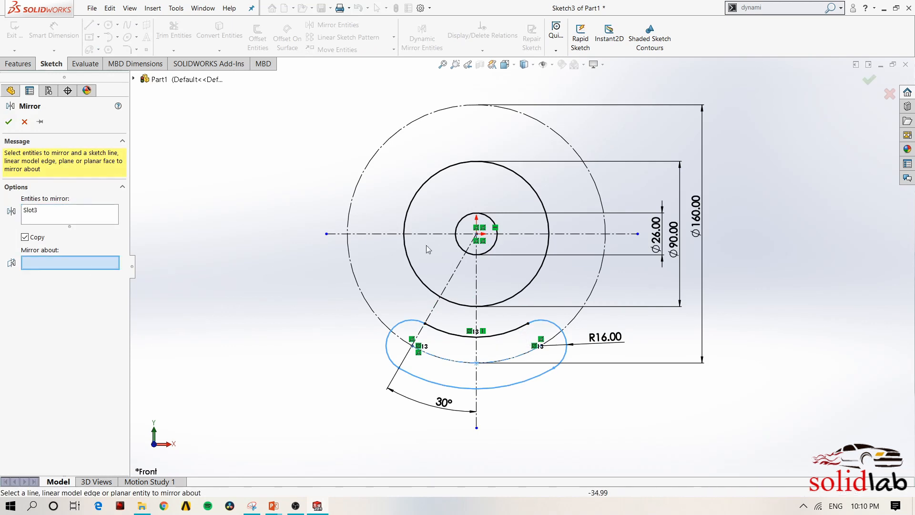
{"action": "left_click", "coordinate": [593, 236]}
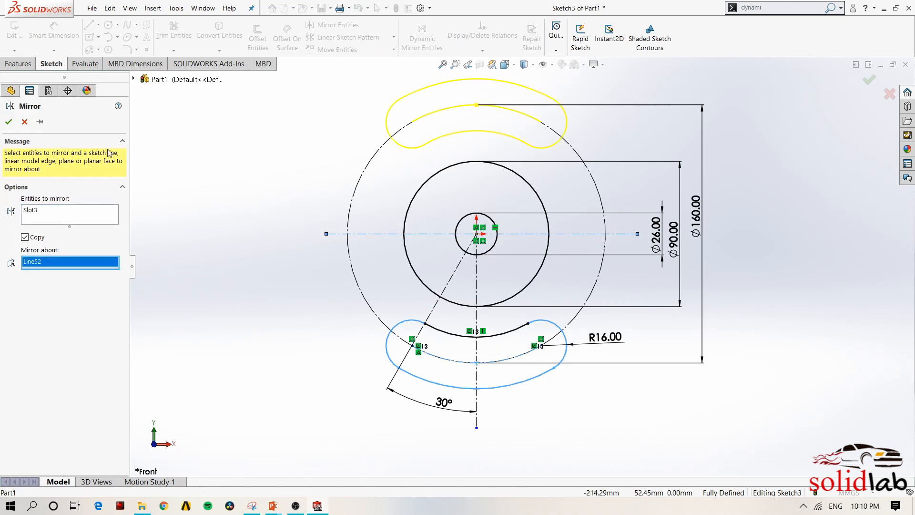
{"action": "left_click", "coordinate": [9, 122]}
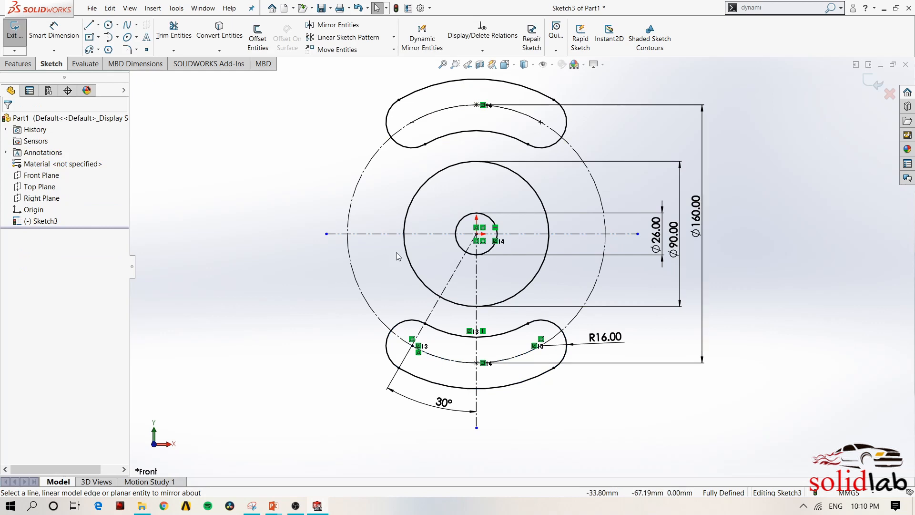
Sketch a second centerpoint arc slot around the lower slot using the same end centres, and enlarge it until it overlaps the 90 mm circle
{"action": "scroll", "coordinate": [584, 361], "scroll_direction": "up", "scroll_amount": 1}
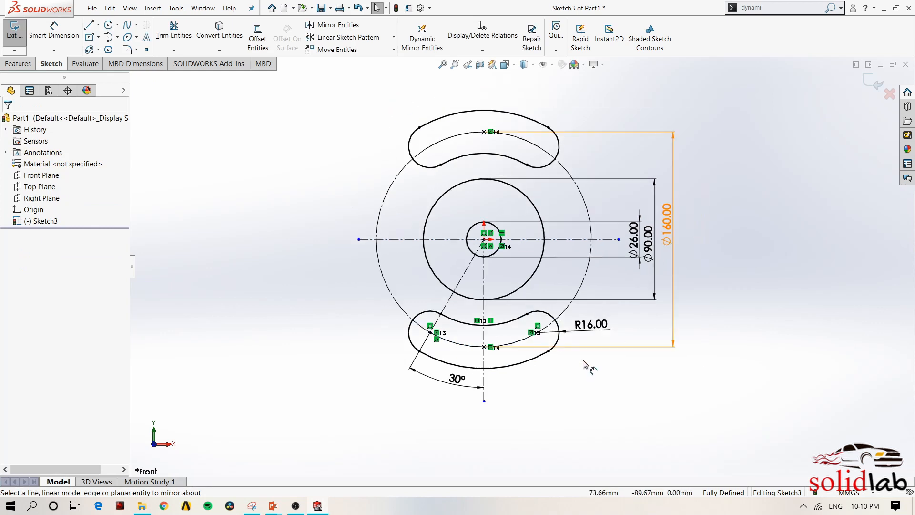
{"action": "scroll", "coordinate": [523, 259], "scroll_direction": "down", "scroll_amount": 1}
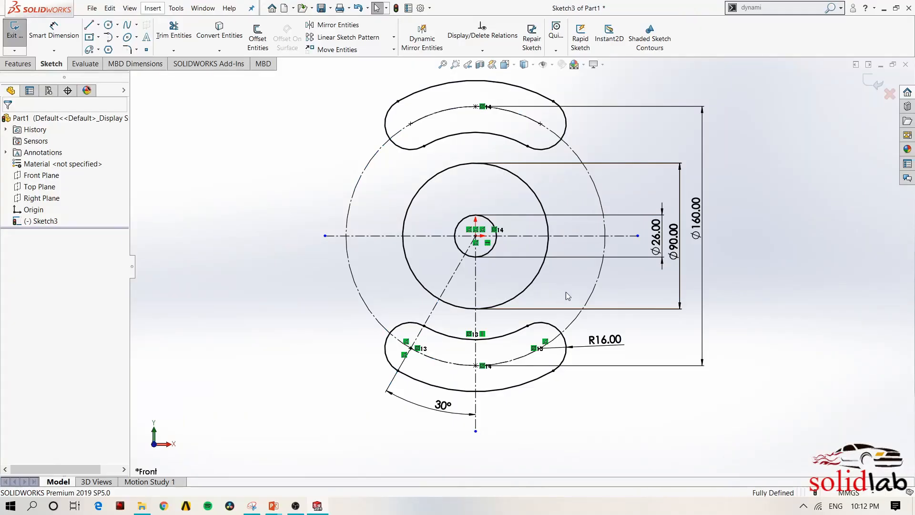
{"action": "key", "text": "s"}
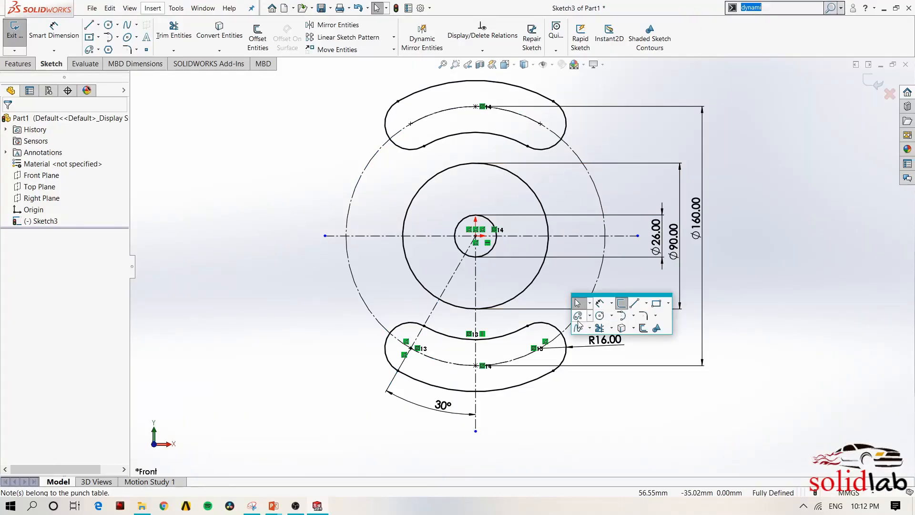
{"action": "left_click", "coordinate": [578, 315]}
{"action": "left_click", "coordinate": [475, 237]}
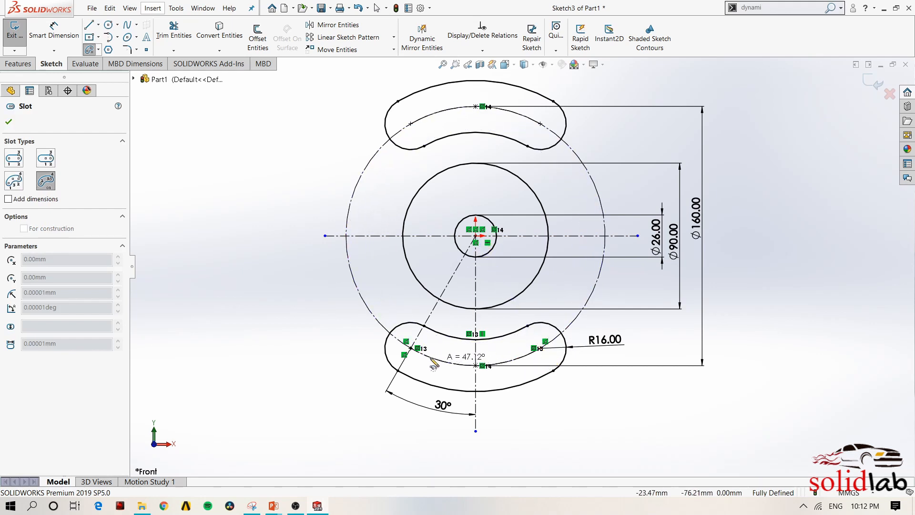
{"action": "left_click", "coordinate": [411, 349]}
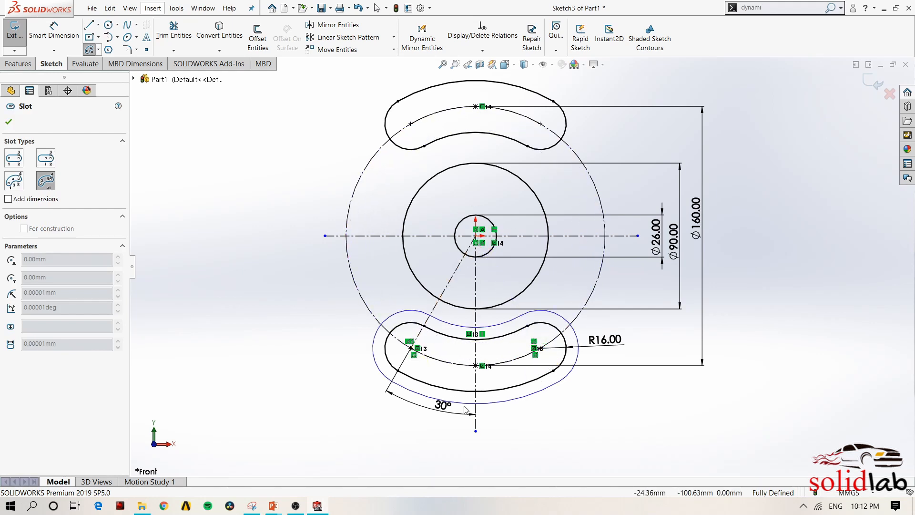
{"action": "left_click", "coordinate": [520, 386]}
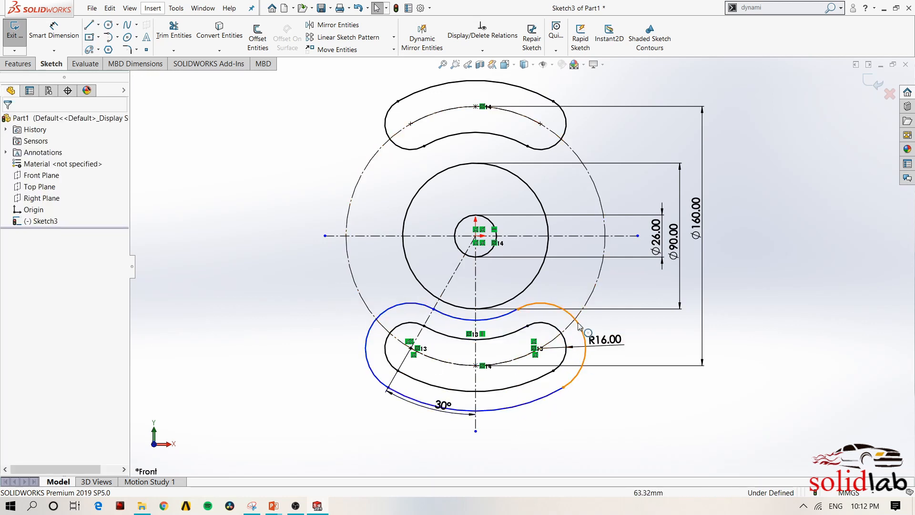
{"action": "left_click_drag", "start_coordinate": [578, 326], "coordinate": [603, 329]}
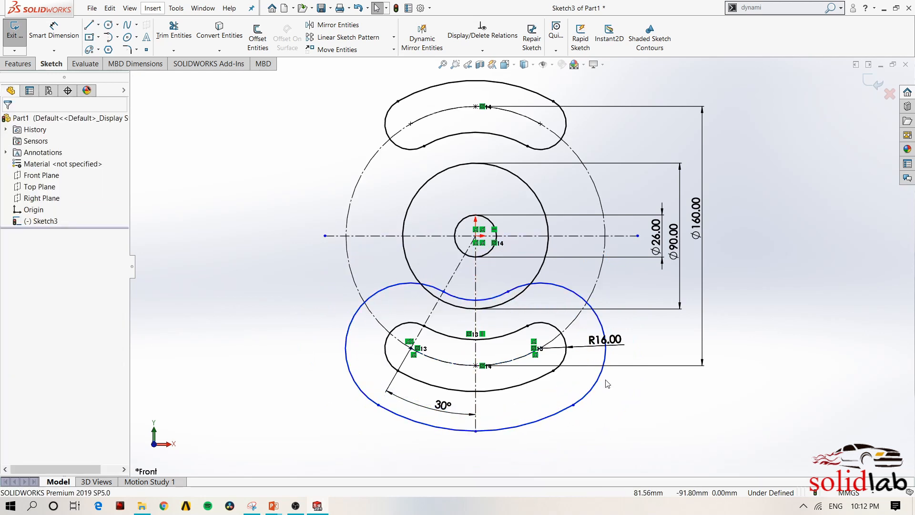
Set the outer slot contour's end radius to 28 mm, and mirror the contour about the horizontal centerline
{"action": "left_click", "coordinate": [54, 31]}
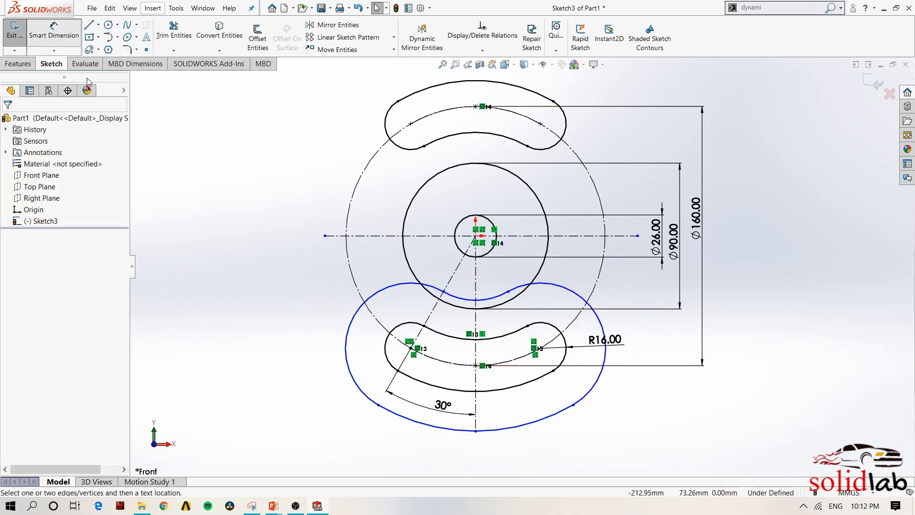
{"action": "left_click", "coordinate": [603, 381]}
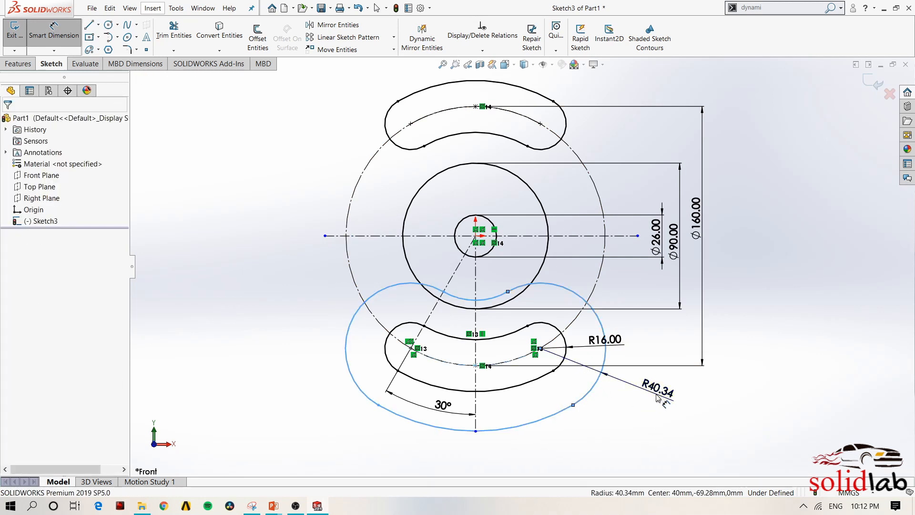
{"action": "left_click", "coordinate": [657, 400]}
{"action": "key", "text": "Return"}
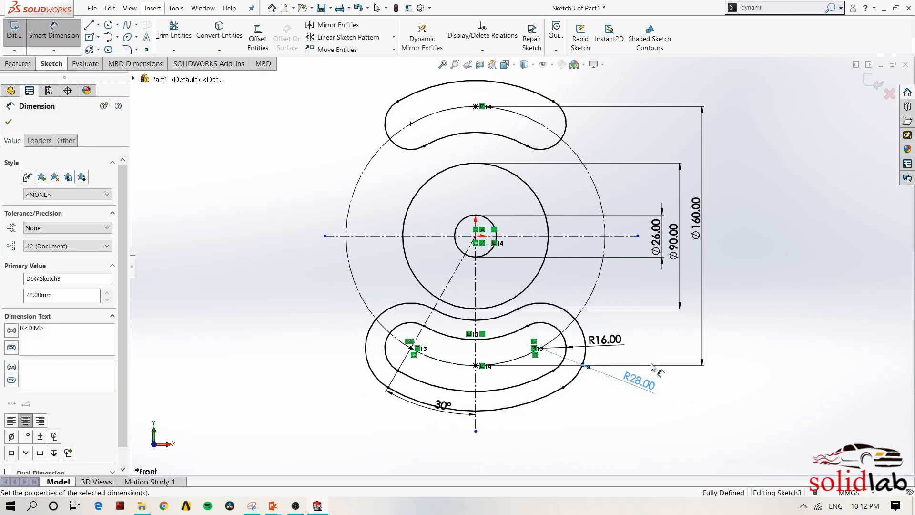
{"action": "scroll", "coordinate": [515, 336], "scroll_direction": "down", "scroll_amount": 3}
{"action": "key", "text": "Escape"}
{"action": "key", "text": "Escape"}
{"action": "scroll", "coordinate": [562, 275], "scroll_direction": "up", "scroll_amount": 3}
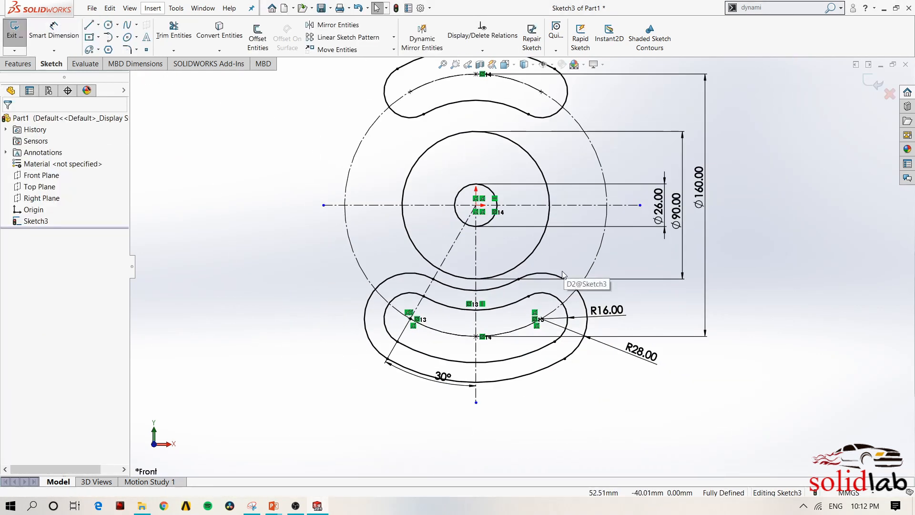
{"action": "left_click", "coordinate": [586, 317]}
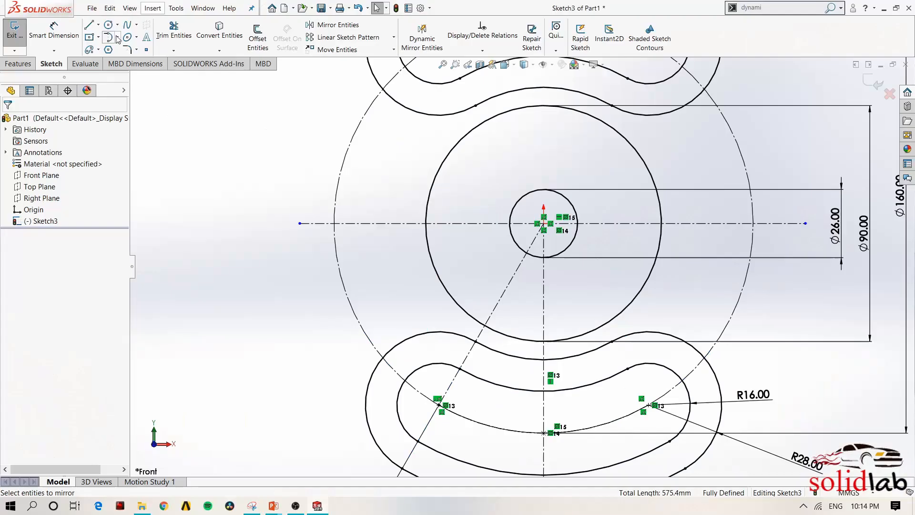
Sketch a 3-point arc of about 8.4 mm radius between the lower outer slot's left lobe and the 90 mm circle
{"action": "left_click", "coordinate": [117, 36]}
{"action": "left_click", "coordinate": [136, 73]}
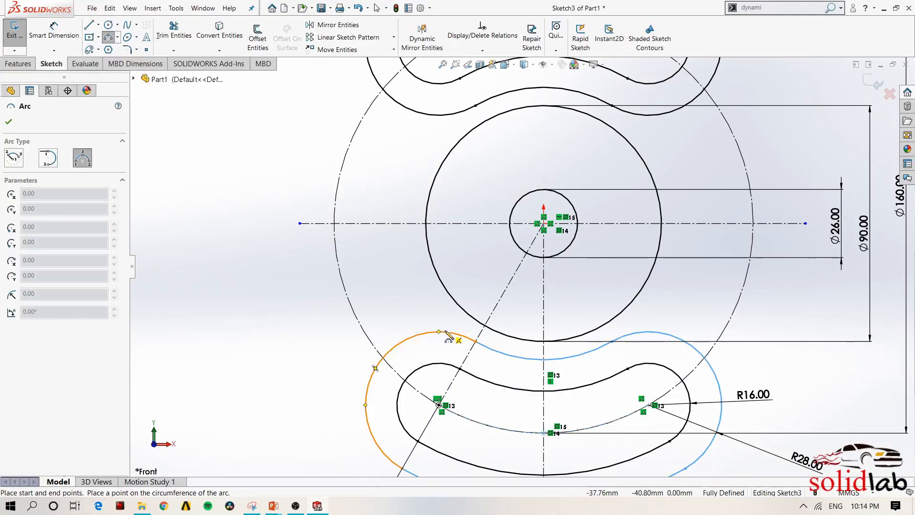
{"action": "left_click", "coordinate": [439, 331]}
{"action": "left_click", "coordinate": [458, 305]}
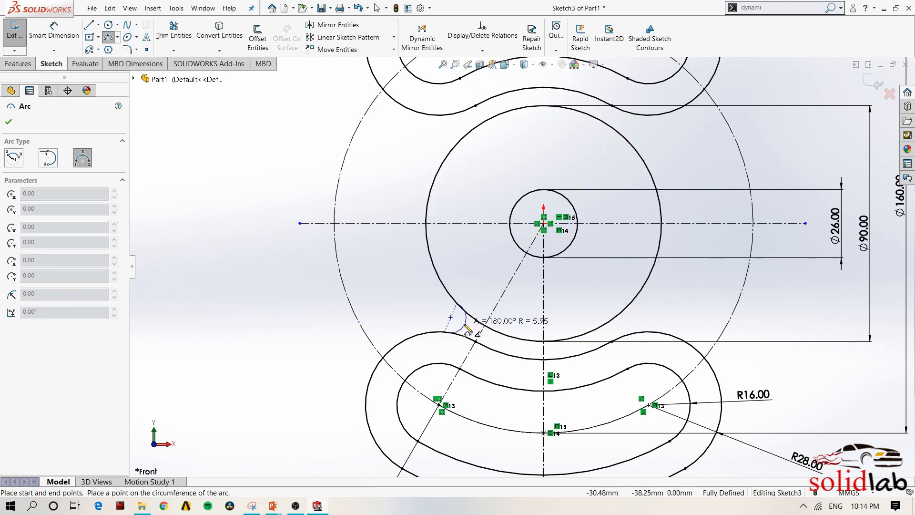
{"action": "left_click", "coordinate": [455, 322]}
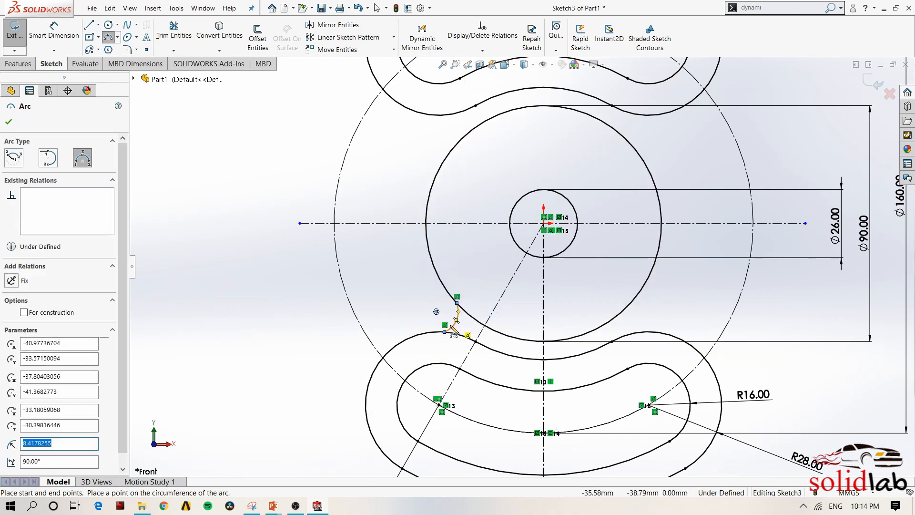
{"action": "key", "text": "Escape"}
Make the small connecting arc tangent to both the outer slot contour and the 90 mm circle
{"action": "left_click", "coordinate": [447, 330]}
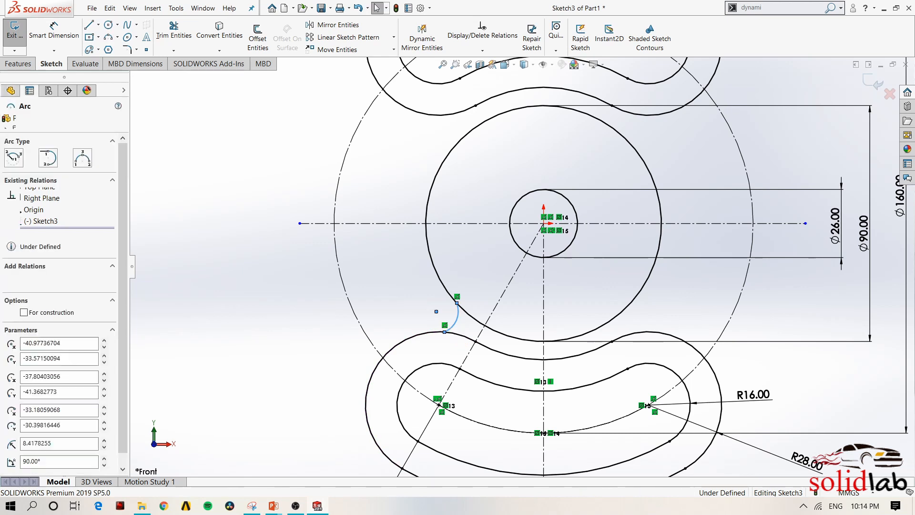
{"action": "left_click", "coordinate": [427, 334], "text": "ctrl"}
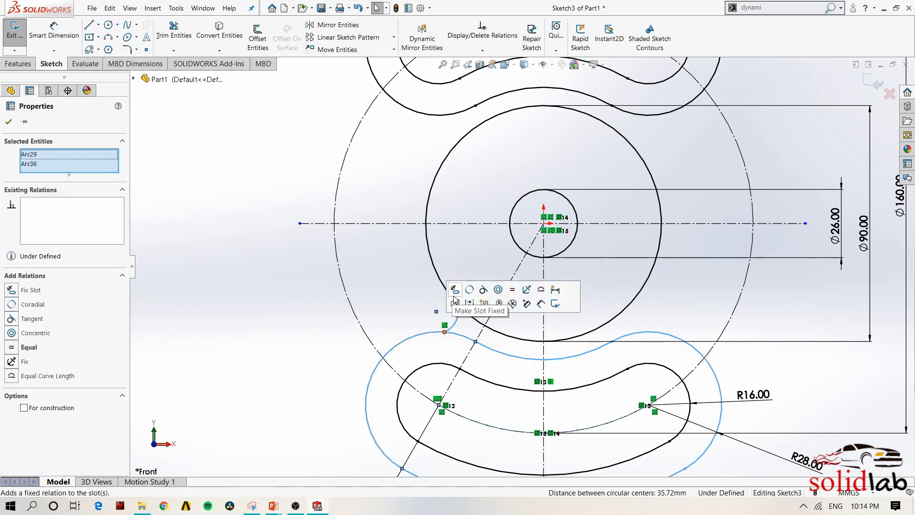
{"action": "left_click", "coordinate": [482, 291]}
{"action": "key", "text": "Escape"}
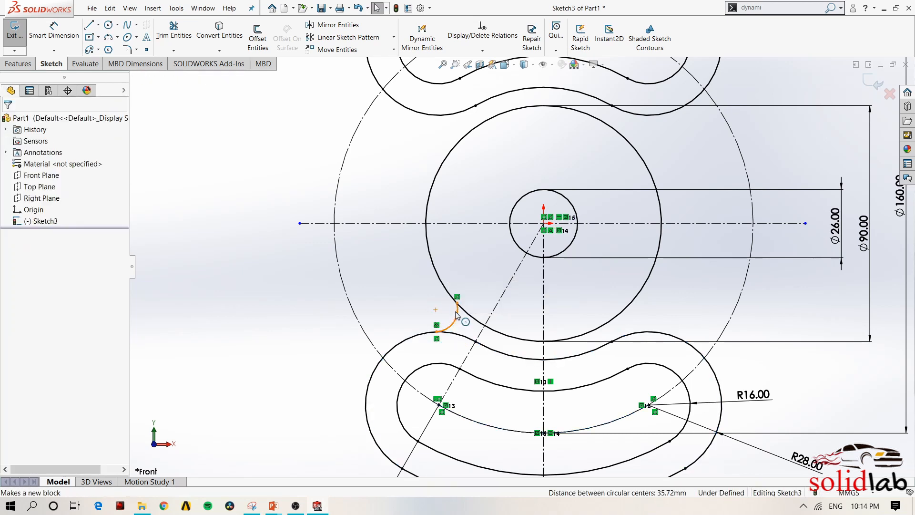
{"action": "left_click", "coordinate": [456, 310]}
{"action": "left_click", "coordinate": [469, 319], "text": "ctrl"}
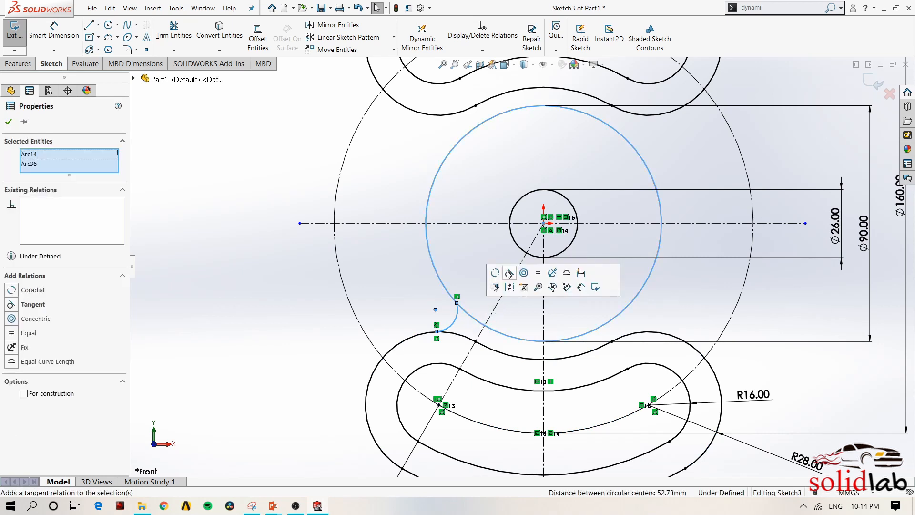
{"action": "left_click", "coordinate": [509, 274]}
{"action": "key", "text": "Escape"}
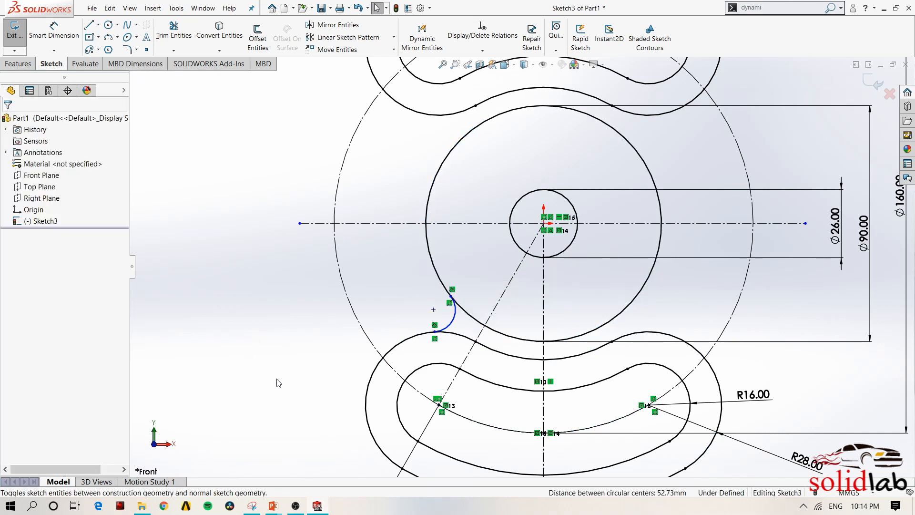
Dimension the three-point connecting arc with a radius of 10 mm
{"action": "right_click_drag", "start_coordinate": [279, 382], "coordinate": [282, 350]}
{"action": "left_click", "coordinate": [452, 321]}
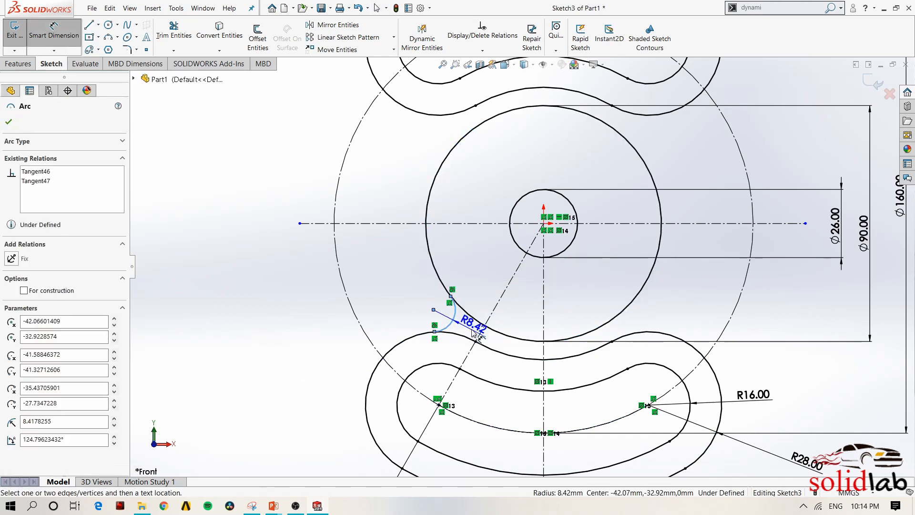
{"action": "left_click", "coordinate": [473, 332]}
{"action": "type", "text": "10"}
{"action": "key", "text": "Return"}
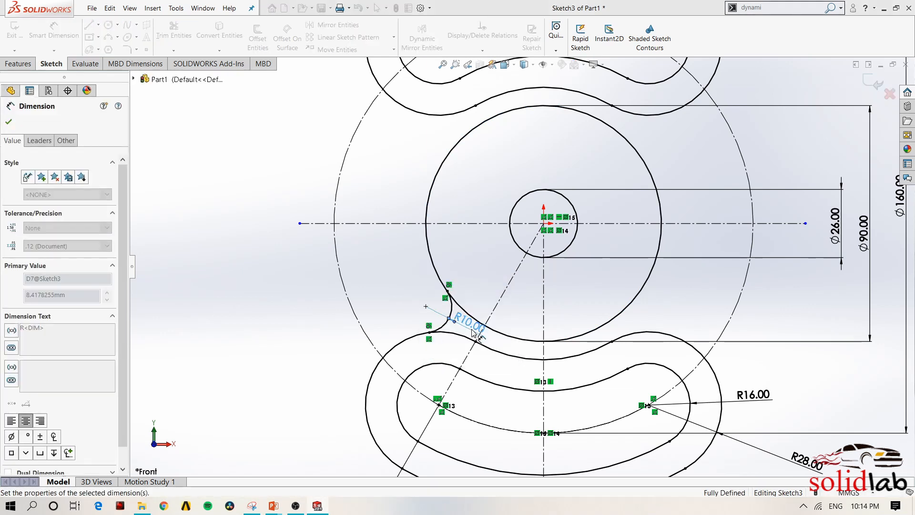
{"action": "key", "text": "Escape"}
{"action": "scroll", "coordinate": [473, 332], "scroll_direction": "up", "scroll_amount": 2}
{"action": "scroll", "coordinate": [487, 224], "scroll_direction": "down", "scroll_amount": 6}
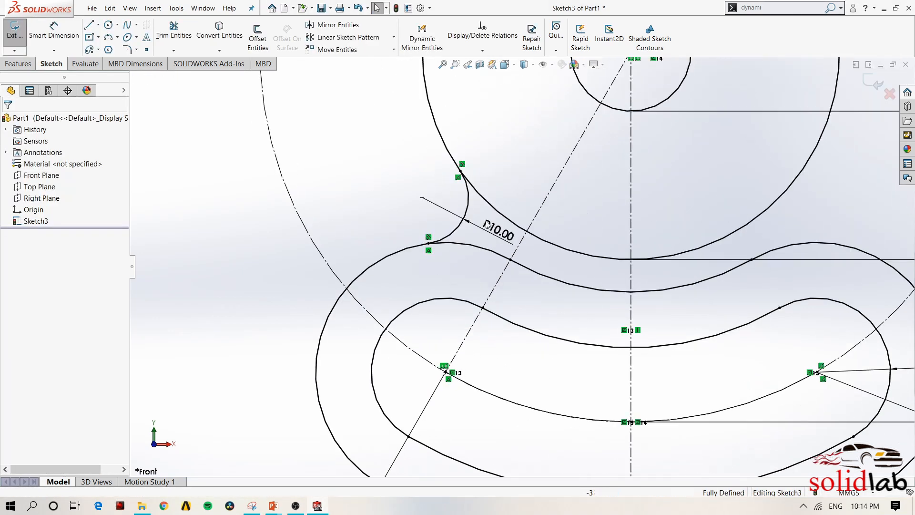
Delete the three-point connecting arc between the 90 mm circle and the lower outer slot
{"action": "left_click", "coordinate": [469, 206]}
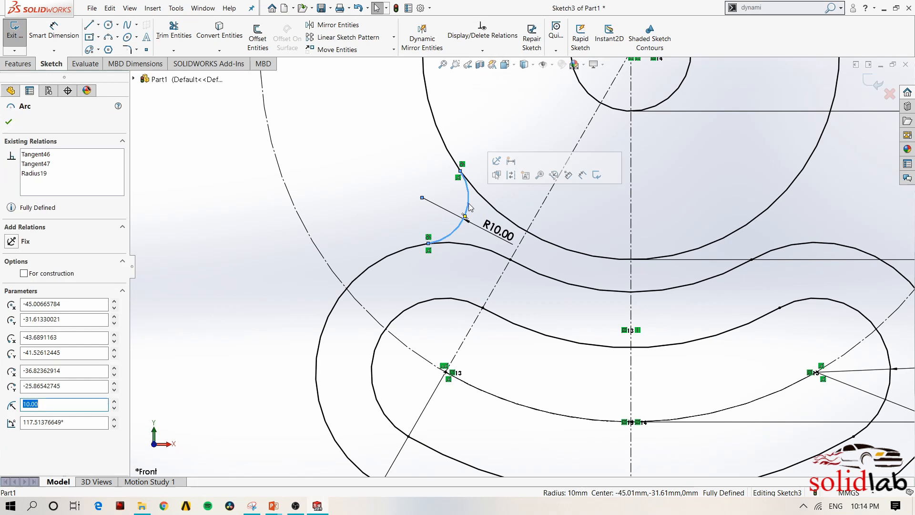
{"action": "key", "text": "Delete"}
{"action": "left_click", "coordinate": [396, 255]}
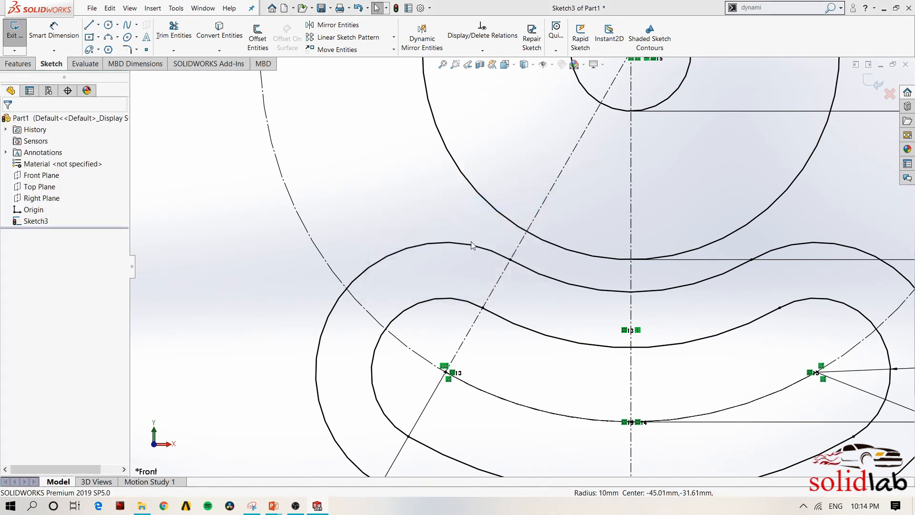
Sketch a perimeter circle of about 6 mm radius tangent to the 90 mm circle and lower outer slot, and trim away its outward-facing part
{"action": "scroll", "coordinate": [494, 189], "scroll_direction": "up", "scroll_amount": 3}
{"action": "scroll", "coordinate": [425, 108], "scroll_direction": "down", "scroll_amount": 1}
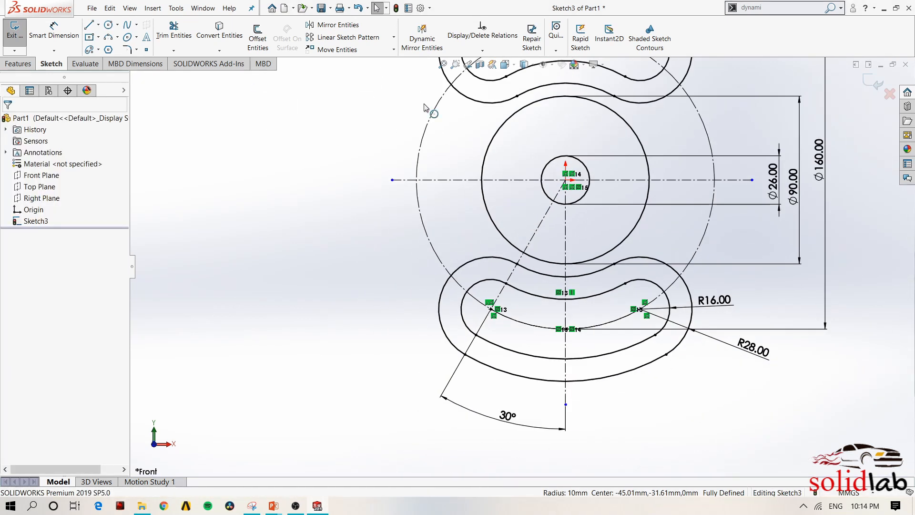
{"action": "left_click", "coordinate": [117, 26]}
{"action": "left_click", "coordinate": [138, 50]}
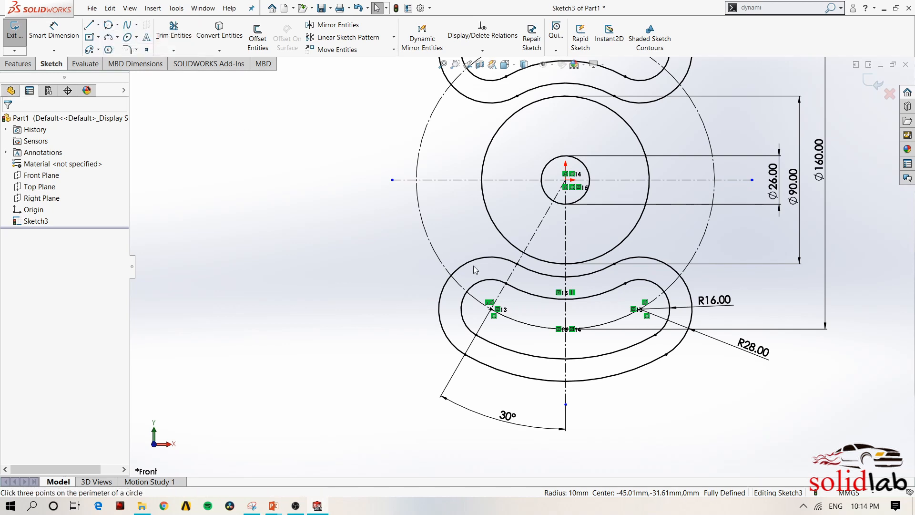
{"action": "scroll", "coordinate": [509, 268], "scroll_direction": "down", "scroll_amount": 3}
{"action": "left_click", "coordinate": [497, 218]}
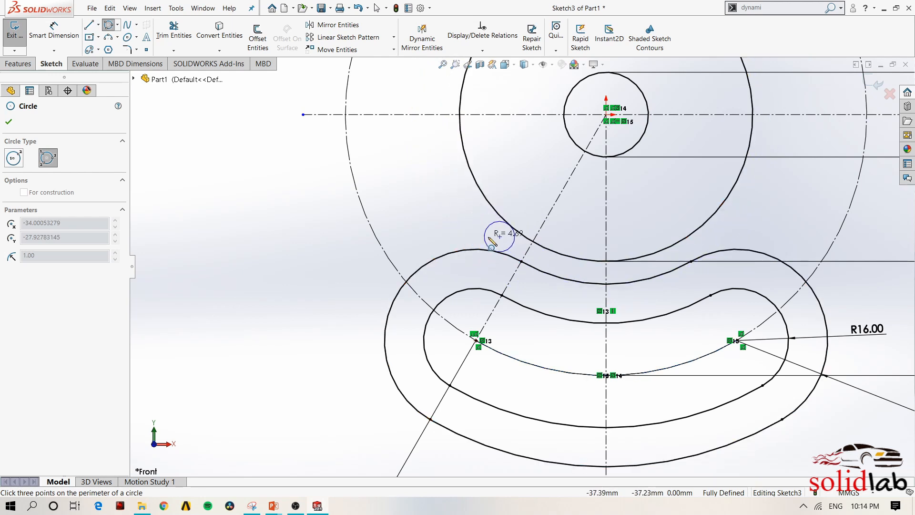
{"action": "left_click", "coordinate": [482, 245]}
{"action": "key", "text": "Escape"}
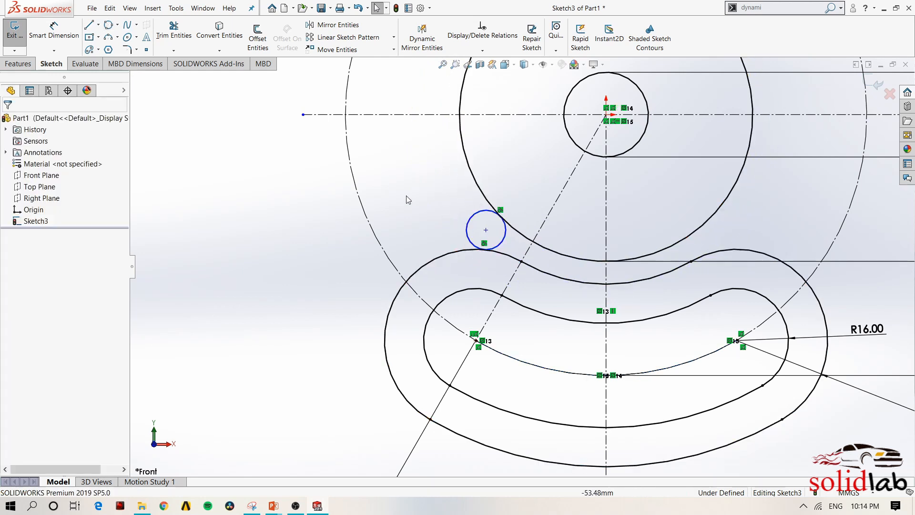
{"action": "left_click", "coordinate": [171, 31]}
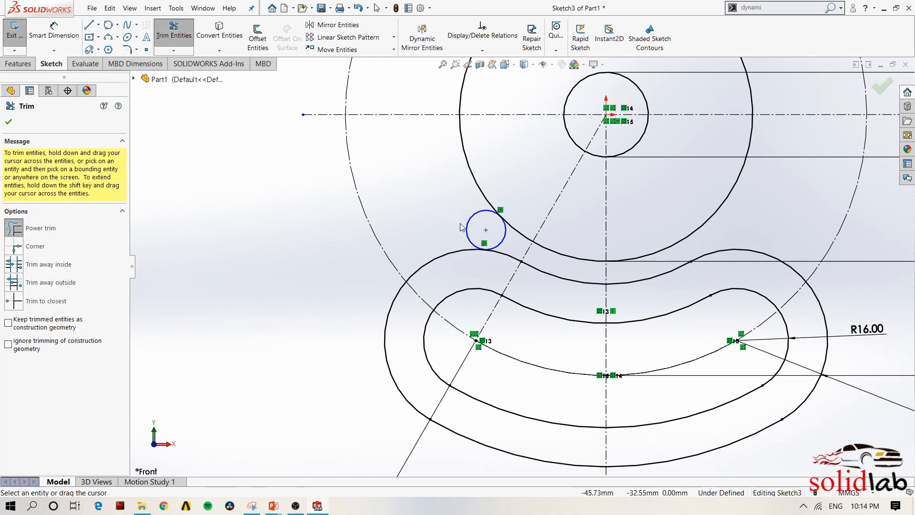
{"action": "left_click_drag", "start_coordinate": [464, 223], "coordinate": [443, 253]}
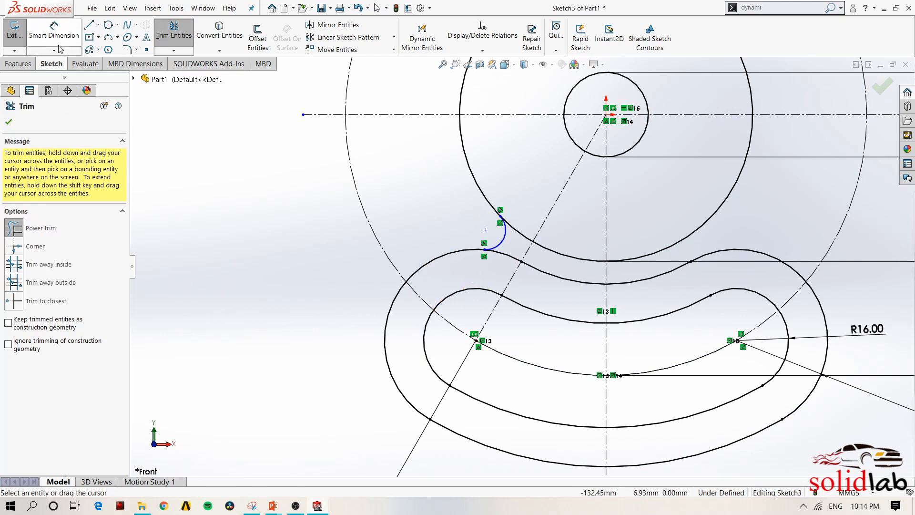
Dimension the trimmed tangent arc with a radius of 10 mm
{"action": "left_click", "coordinate": [68, 33]}
{"action": "left_click", "coordinate": [504, 242]}
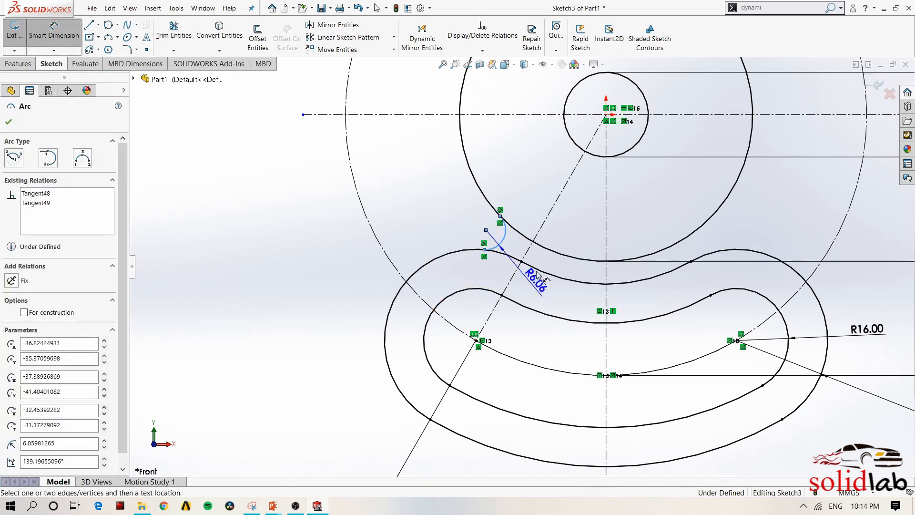
{"action": "left_click", "coordinate": [540, 261]}
{"action": "type", "text": "10"}
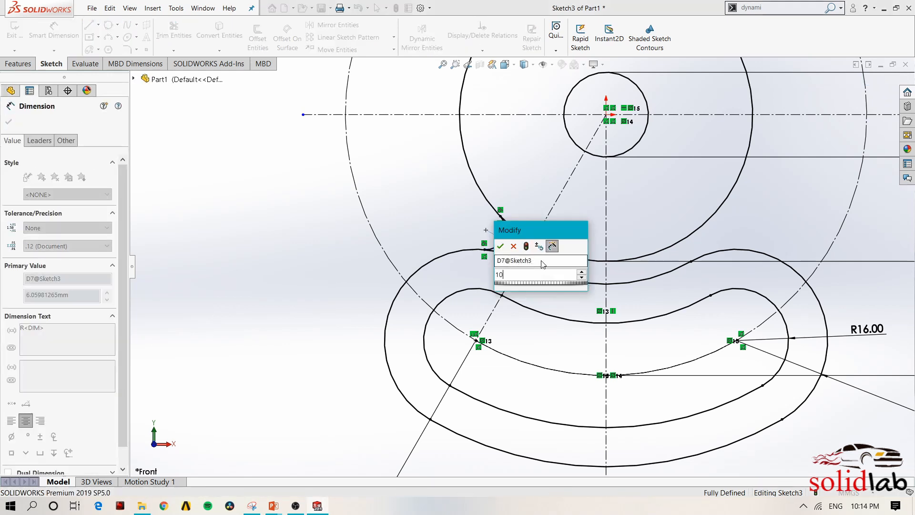
{"action": "key", "text": "Return"}
{"action": "left_click", "coordinate": [409, 266]}
{"action": "key", "text": "Escape"}
{"action": "scroll", "coordinate": [521, 267], "scroll_direction": "up", "scroll_amount": 2}
{"action": "scroll", "coordinate": [629, 252], "scroll_direction": "up", "scroll_amount": 2}
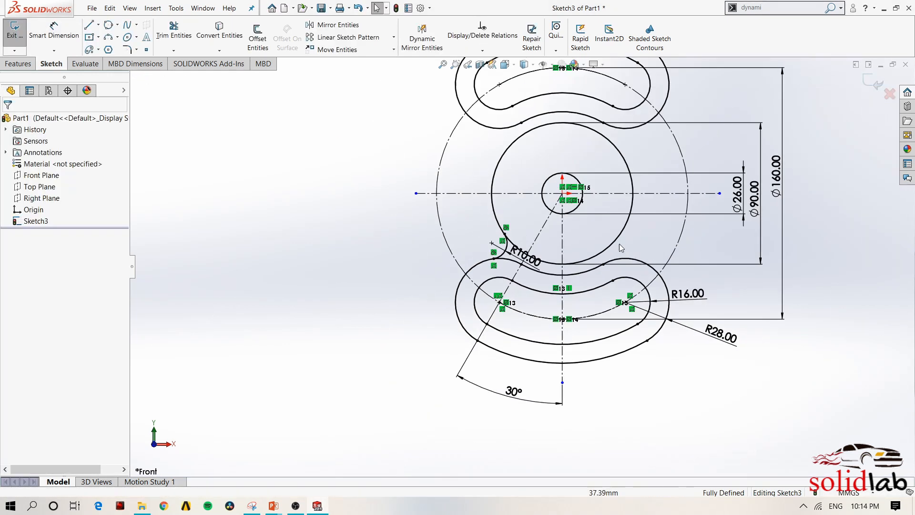
Mirror the 10 mm tangent arc about the vertical centerline
{"action": "scroll", "coordinate": [605, 255], "scroll_direction": "down", "scroll_amount": 2}
{"action": "scroll", "coordinate": [548, 255], "scroll_direction": "up", "scroll_amount": 2}
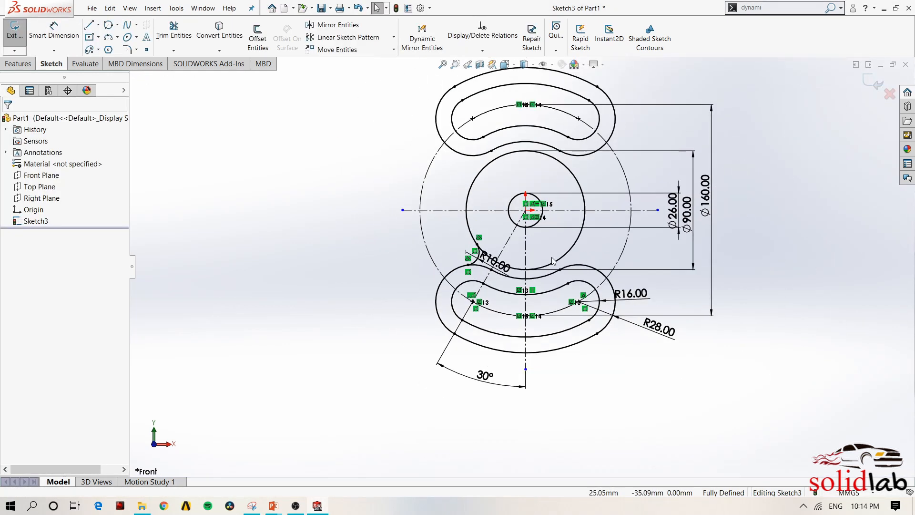
{"action": "left_click", "coordinate": [526, 260]}
{"action": "scroll", "coordinate": [477, 263], "scroll_direction": "down", "scroll_amount": 4}
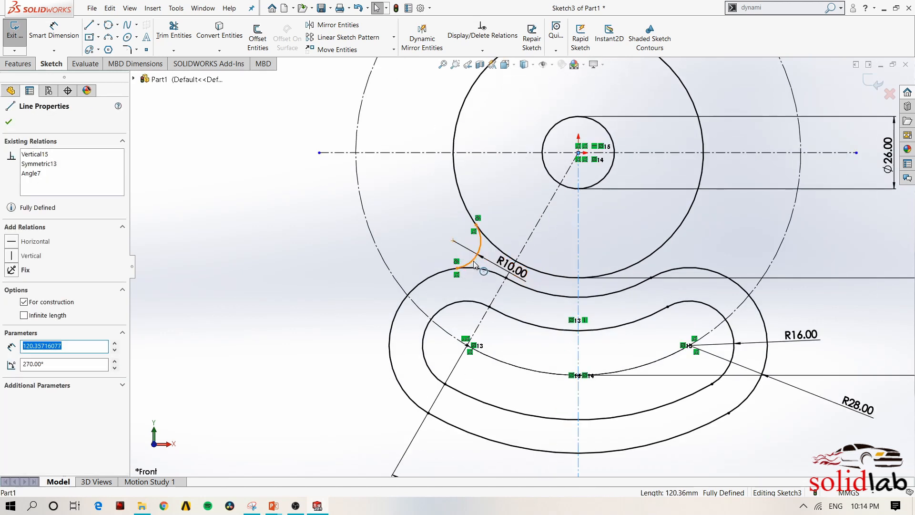
{"action": "left_click", "coordinate": [473, 262], "text": "ctrl"}
{"action": "left_click", "coordinate": [335, 26]}
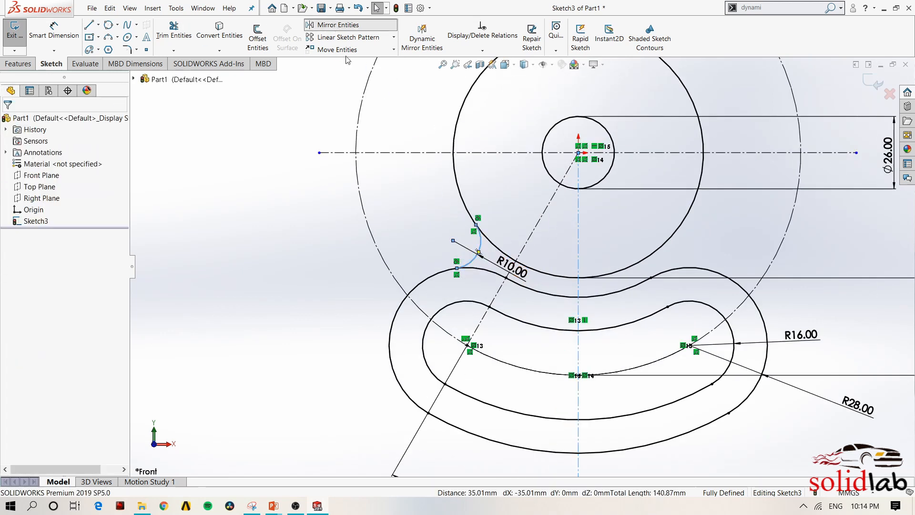
{"action": "scroll", "coordinate": [548, 214], "scroll_direction": "up", "scroll_amount": 2}
{"action": "scroll", "coordinate": [576, 183], "scroll_direction": "down", "scroll_amount": 3}
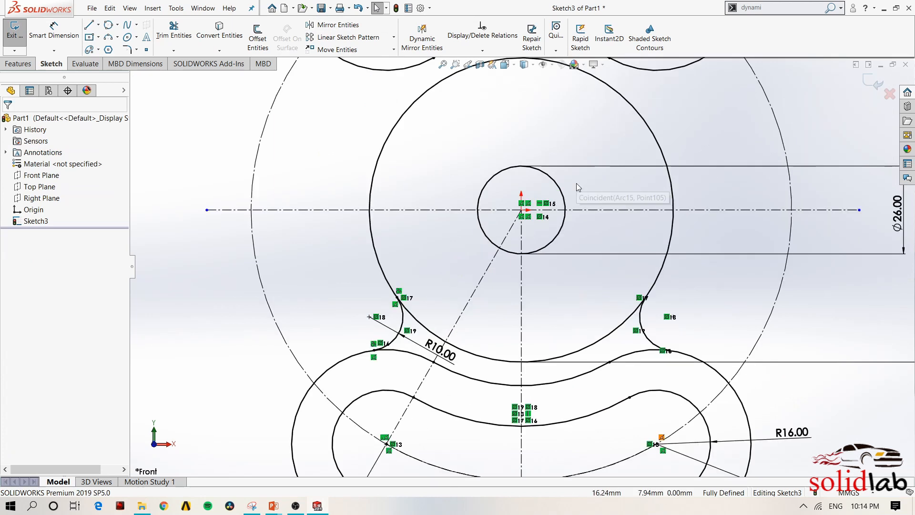
Mirror both lower connecting arcs about the horizontal centerline to join the 90 mm circle with the upper outer slot
{"action": "left_click", "coordinate": [640, 319]}
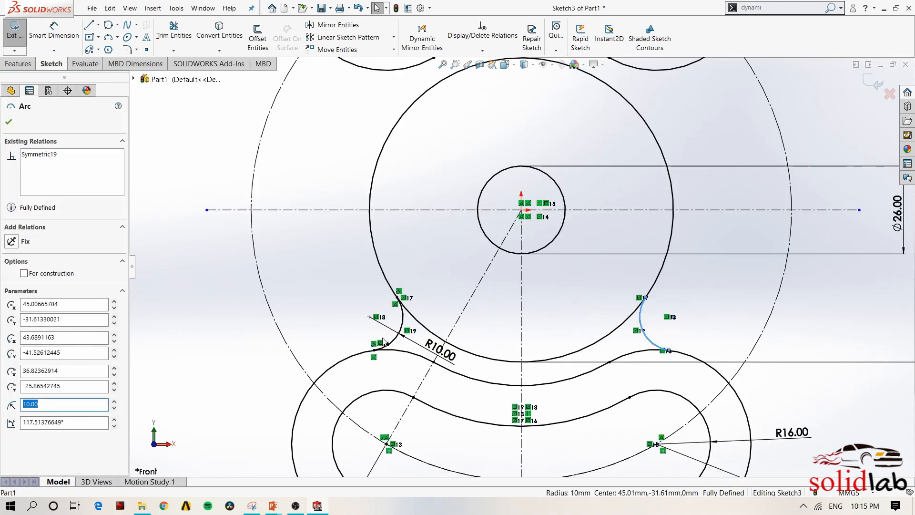
{"action": "left_click", "coordinate": [384, 340], "text": "ctrl"}
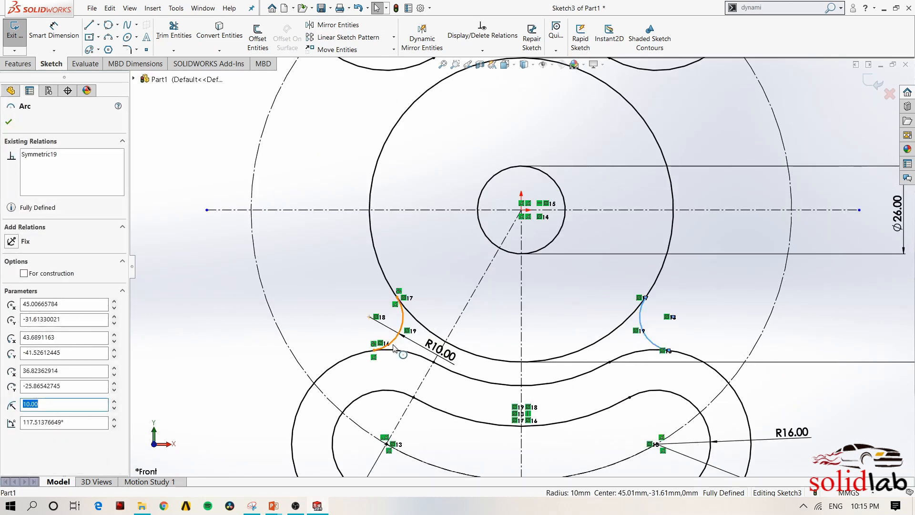
{"action": "left_click", "coordinate": [624, 211], "text": "ctrl"}
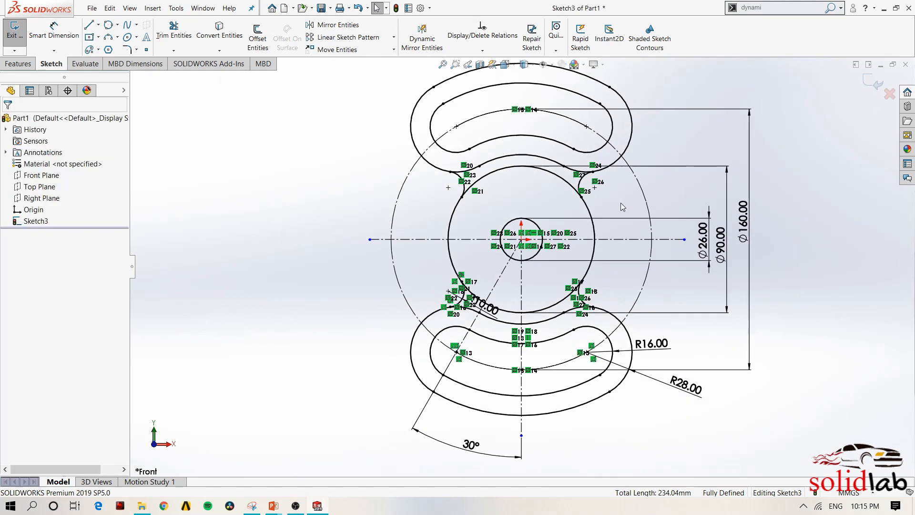
{"action": "scroll", "coordinate": [622, 206], "scroll_direction": "down", "scroll_amount": 3}
{"action": "scroll", "coordinate": [369, 258], "scroll_direction": "up", "scroll_amount": 5}
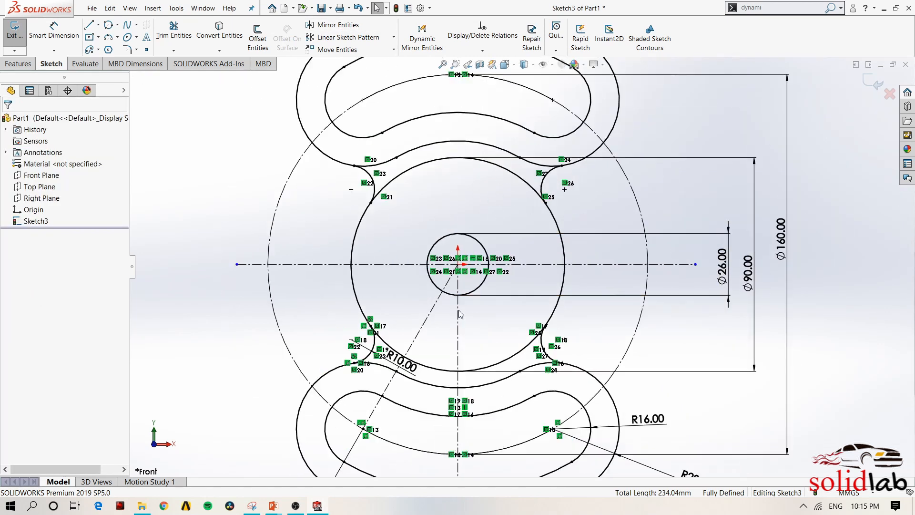
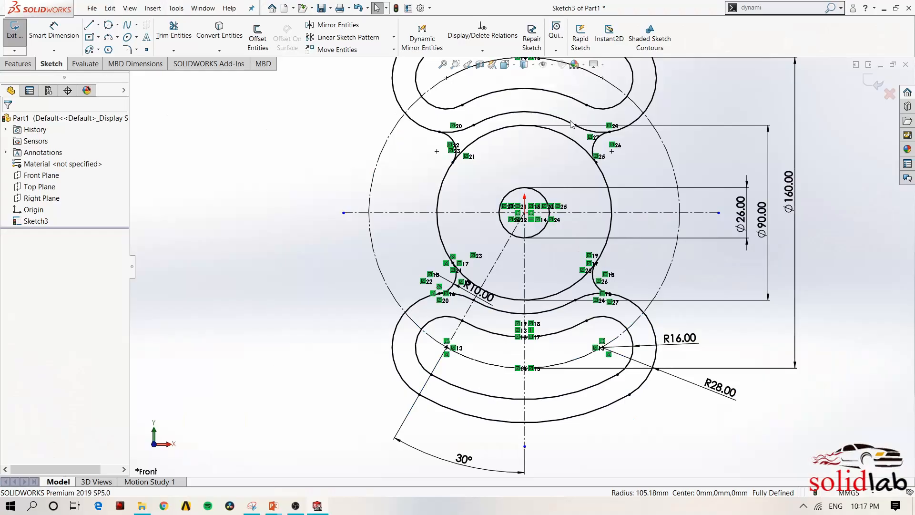
{"action": "scroll", "coordinate": [598, 268], "scroll_direction": "up", "scroll_amount": 3}
{"action": "scroll", "coordinate": [598, 267], "scroll_direction": "down", "scroll_amount": 3}
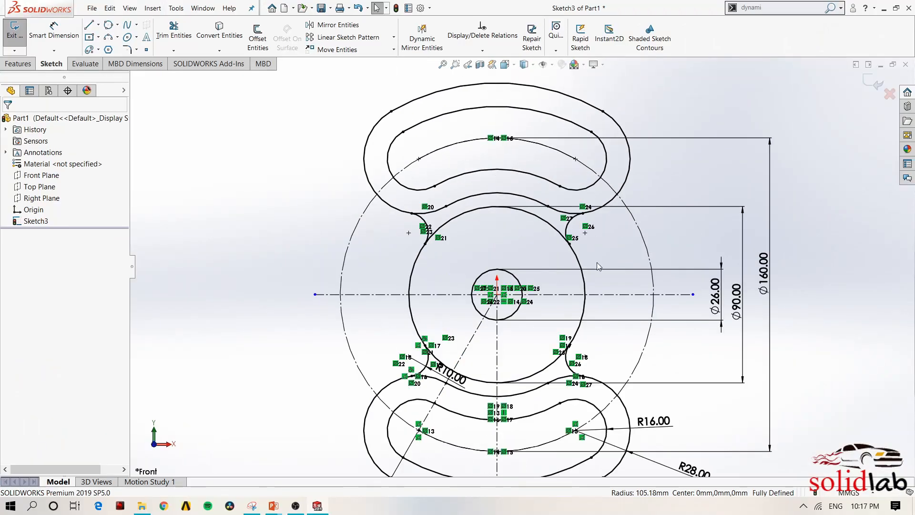
{"action": "scroll", "coordinate": [599, 268], "scroll_direction": "up", "scroll_amount": 1}
{"action": "scroll", "coordinate": [595, 264], "scroll_direction": "down", "scroll_amount": 3}
{"action": "scroll", "coordinate": [535, 255], "scroll_direction": "up", "scroll_amount": 4}
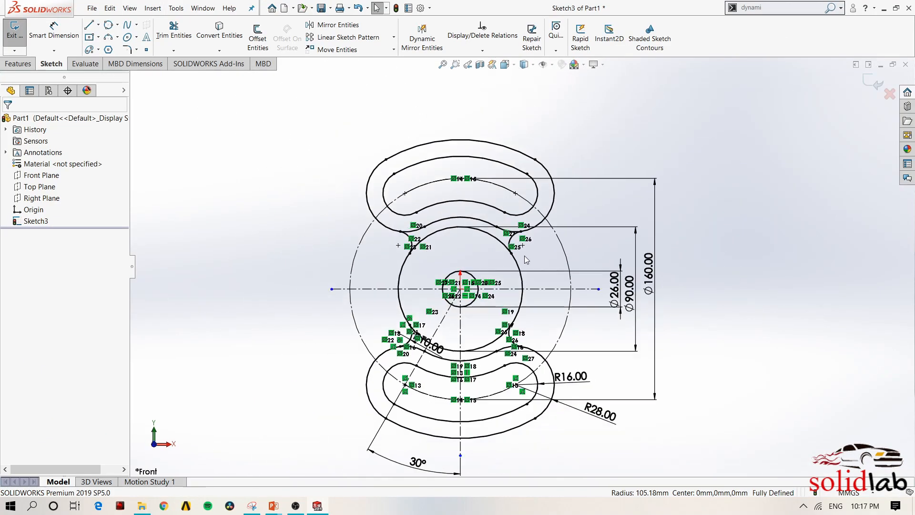
{"action": "scroll", "coordinate": [515, 252], "scroll_direction": "down", "scroll_amount": 2}
{"action": "scroll", "coordinate": [508, 250], "scroll_direction": "up", "scroll_amount": 1}
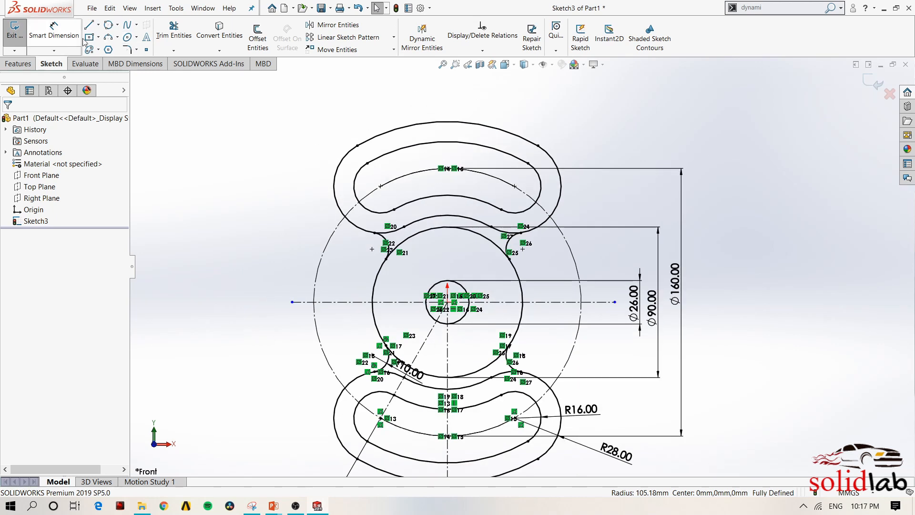
Trim away the upper and lower portions of the 90 mm circle between the 10 mm connecting arcs
{"action": "left_click", "coordinate": [174, 30]}
{"action": "scroll", "coordinate": [429, 241], "scroll_direction": "down", "scroll_amount": 3}
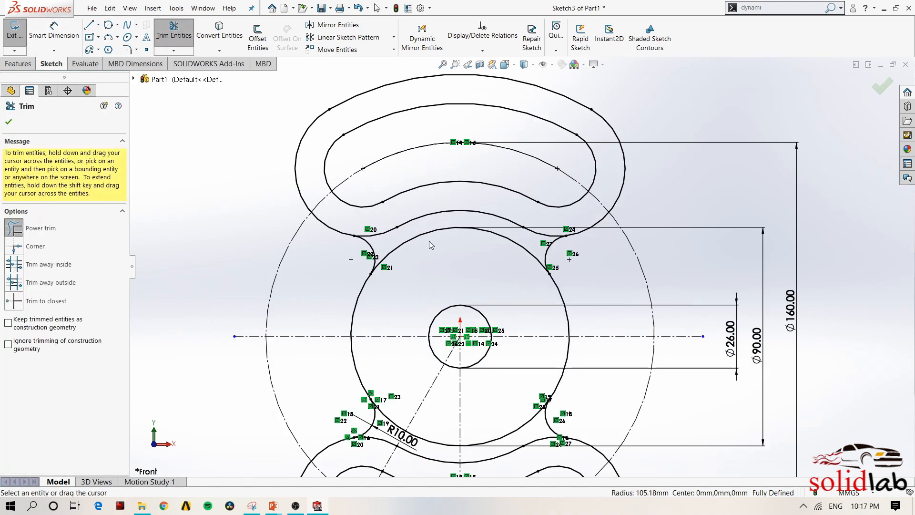
{"action": "scroll", "coordinate": [493, 399], "scroll_direction": "up", "scroll_amount": 2}
{"action": "scroll", "coordinate": [493, 399], "scroll_direction": "down", "scroll_amount": 1}
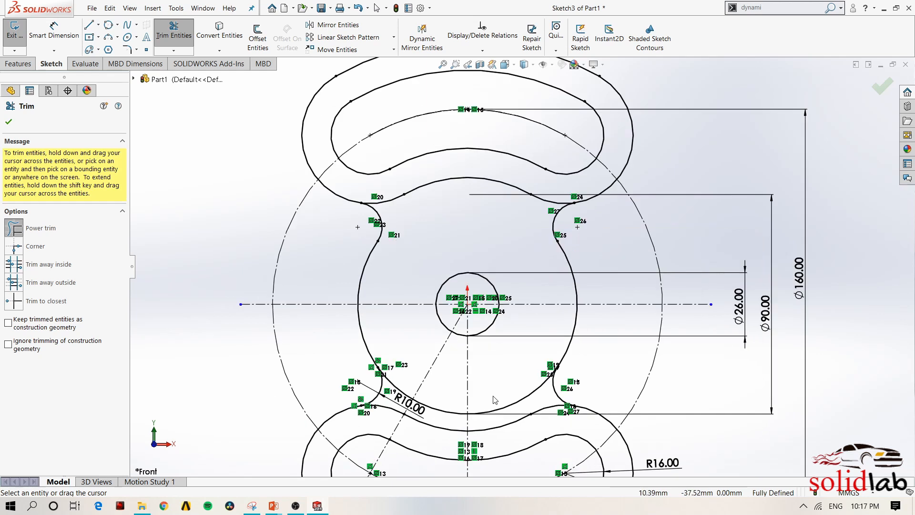
{"action": "left_click_drag", "start_coordinate": [493, 397], "coordinate": [499, 424]}
{"action": "mouse_move", "coordinate": [440, 398]}
{"action": "left_mouse_down"}
{"action": "mouse_move", "coordinate": [431, 408]}
{"action": "mouse_move", "coordinate": [410, 387]}
{"action": "mouse_move", "coordinate": [395, 393]}
{"action": "left_mouse_up"}
Trim away the lower outer slot's inner edge between the two connecting arcs, accepting the loss of the slot entity
{"action": "scroll", "coordinate": [461, 355], "scroll_direction": "up", "scroll_amount": 2}
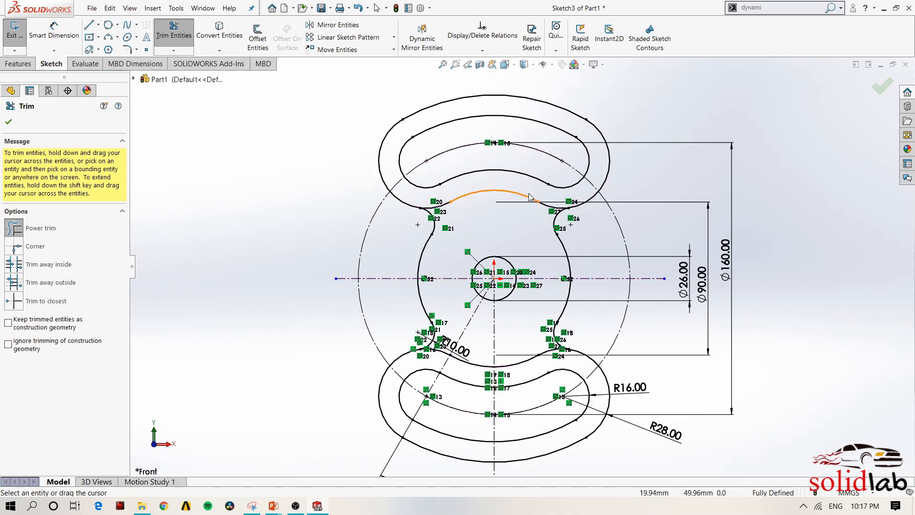
{"action": "scroll", "coordinate": [474, 366], "scroll_direction": "down", "scroll_amount": 1}
{"action": "scroll", "coordinate": [532, 251], "scroll_direction": "up", "scroll_amount": 1}
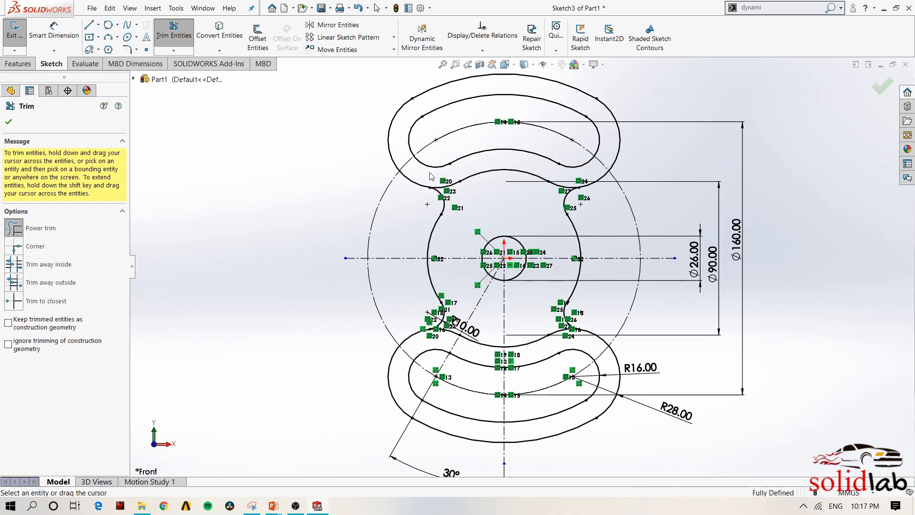
{"action": "scroll", "coordinate": [484, 375], "scroll_direction": "down", "scroll_amount": 2}
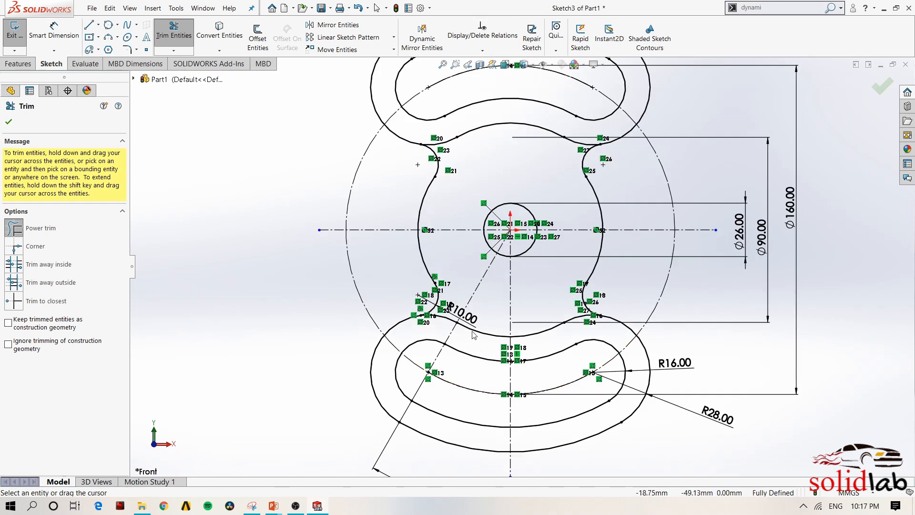
{"action": "left_click_drag", "start_coordinate": [490, 331], "coordinate": [485, 311]}
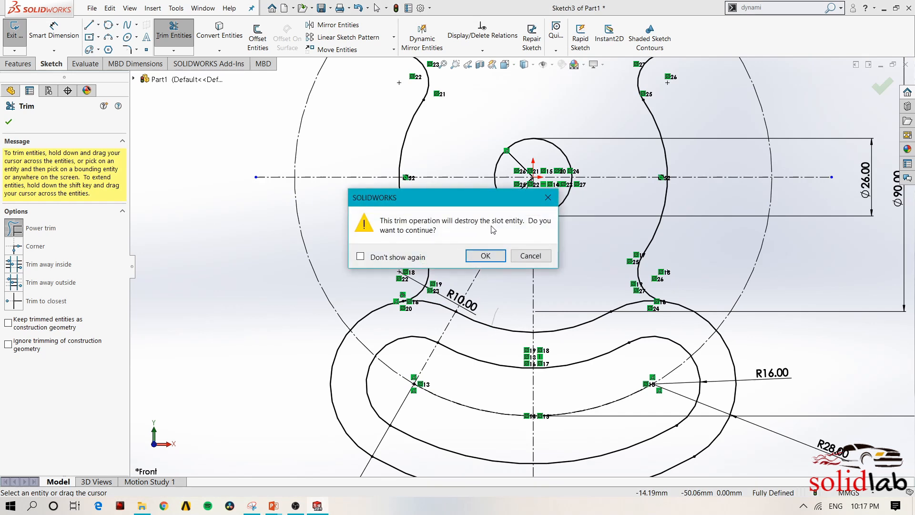
{"action": "left_click", "coordinate": [482, 255]}
{"action": "scroll", "coordinate": [504, 293], "scroll_direction": "up", "scroll_amount": 2}
{"action": "scroll", "coordinate": [550, 288], "scroll_direction": "down", "scroll_amount": 1}
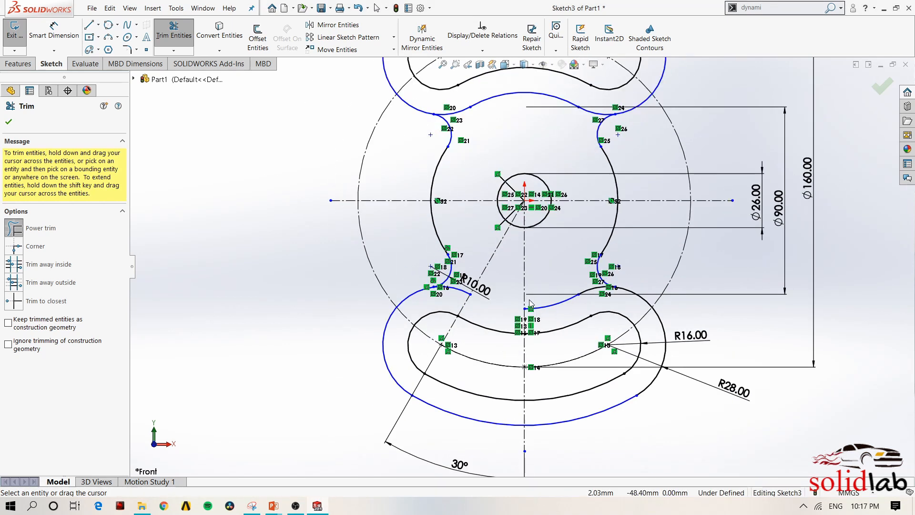
{"action": "scroll", "coordinate": [552, 285], "scroll_direction": "up", "scroll_amount": 1}
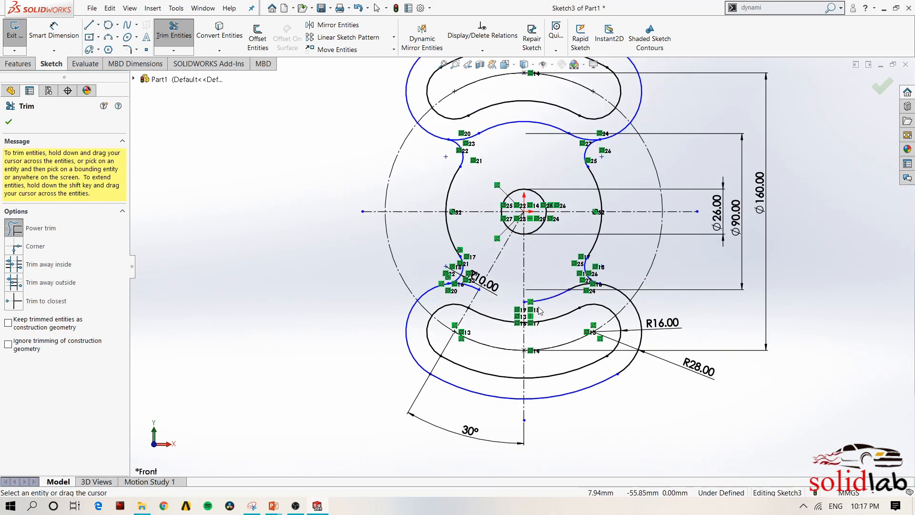
{"action": "scroll", "coordinate": [540, 311], "scroll_direction": "down", "scroll_amount": 1}
{"action": "left_click_drag", "start_coordinate": [550, 305], "coordinate": [573, 282]}
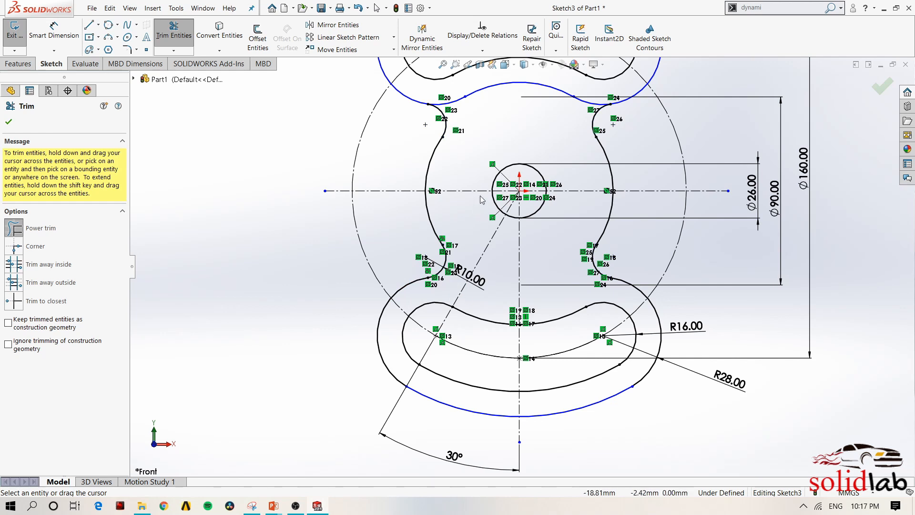
Make the displaced upper outer slot's centerline midpoint coincident with the midpoint of the upper inner slot's centerline
{"action": "scroll", "coordinate": [481, 199], "scroll_direction": "up", "scroll_amount": 1}
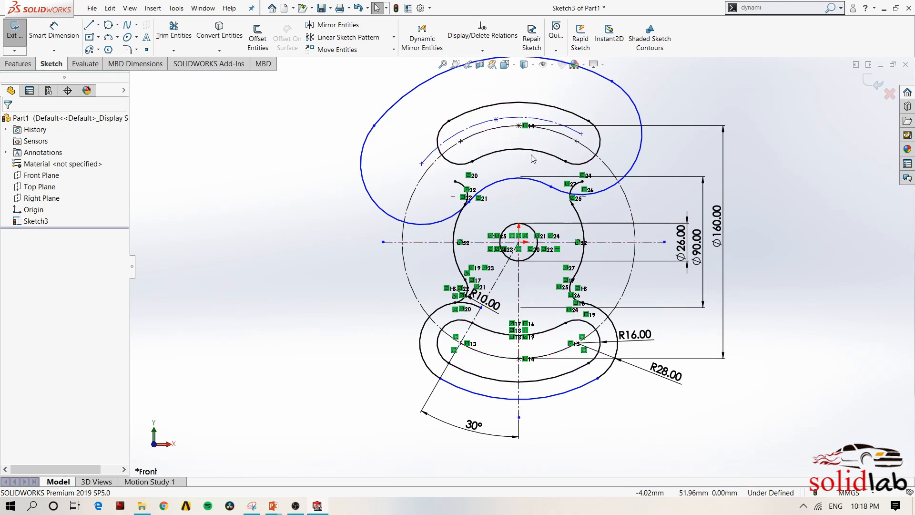
{"action": "scroll", "coordinate": [495, 115], "scroll_direction": "down", "scroll_amount": 2}
{"action": "left_click", "coordinate": [512, 118]}
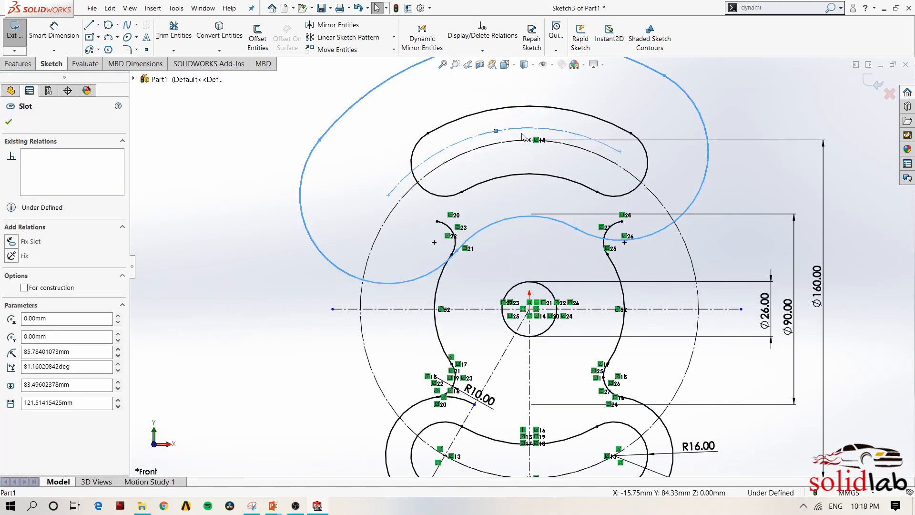
{"action": "left_click", "coordinate": [530, 141], "text": "ctrl"}
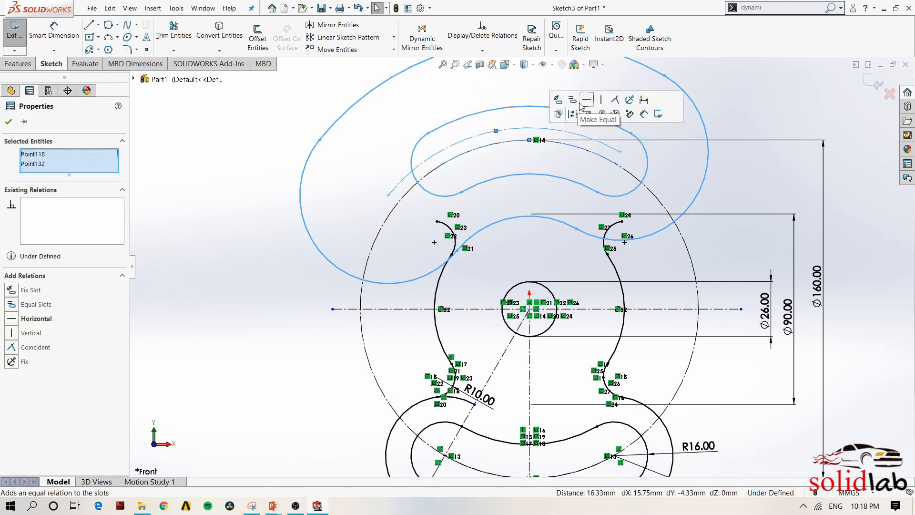
{"action": "left_click", "coordinate": [615, 101]}
{"action": "key", "text": "Escape"}
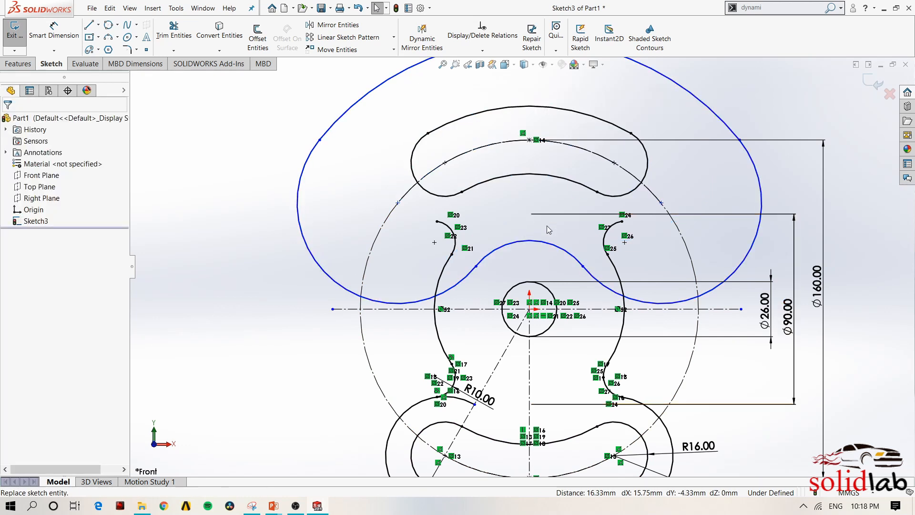
Make the upper outer slot's end arc equal in radius to the lower outer contour's 28 mm end arc
{"action": "scroll", "coordinate": [715, 259], "scroll_direction": "up", "scroll_amount": 2}
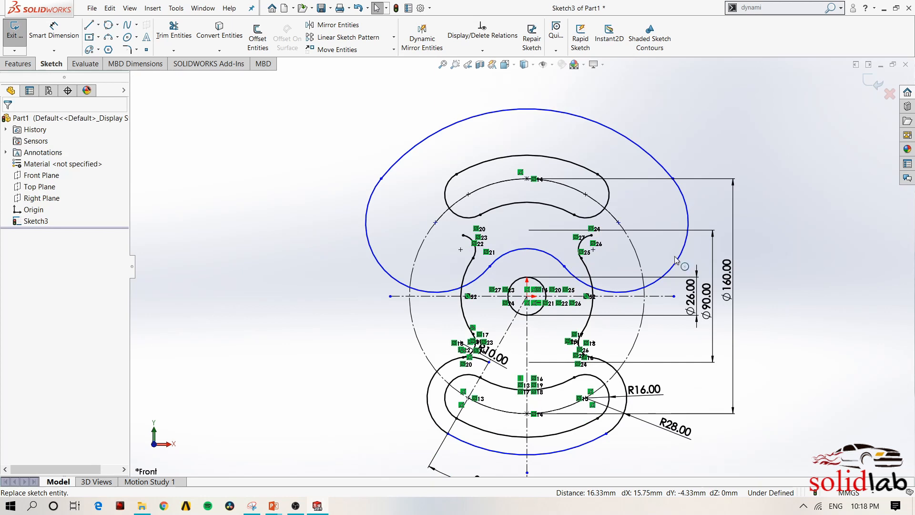
{"action": "left_click", "coordinate": [685, 267]}
{"action": "left_click", "coordinate": [625, 399], "text": "ctrl"}
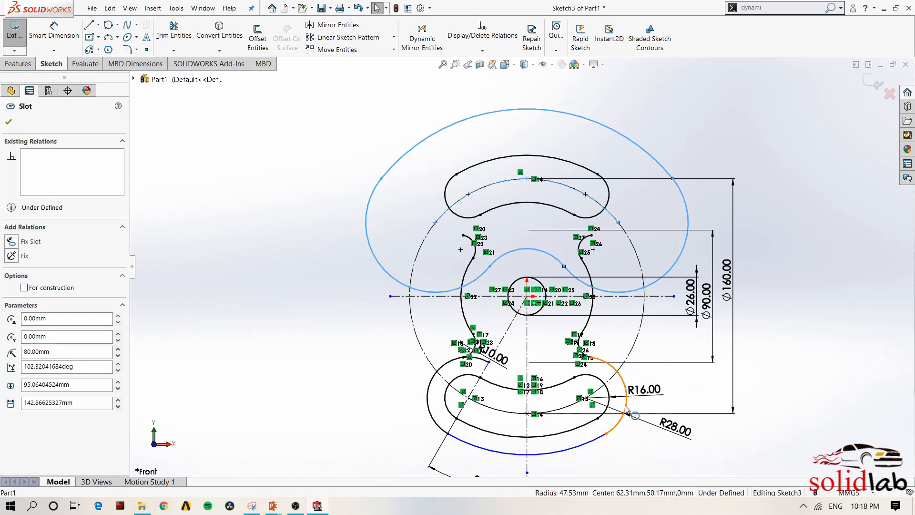
{"action": "left_click", "coordinate": [697, 364]}
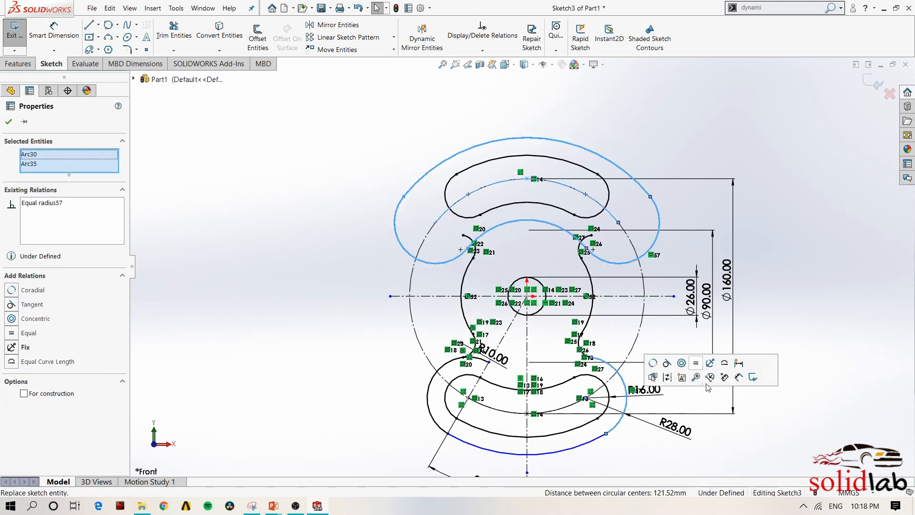
{"action": "key", "text": "Escape"}
Make the upper outer slot's right end-arc center coincident with the inner slot's right end-arc center
{"action": "scroll", "coordinate": [580, 238], "scroll_direction": "down", "scroll_amount": 2}
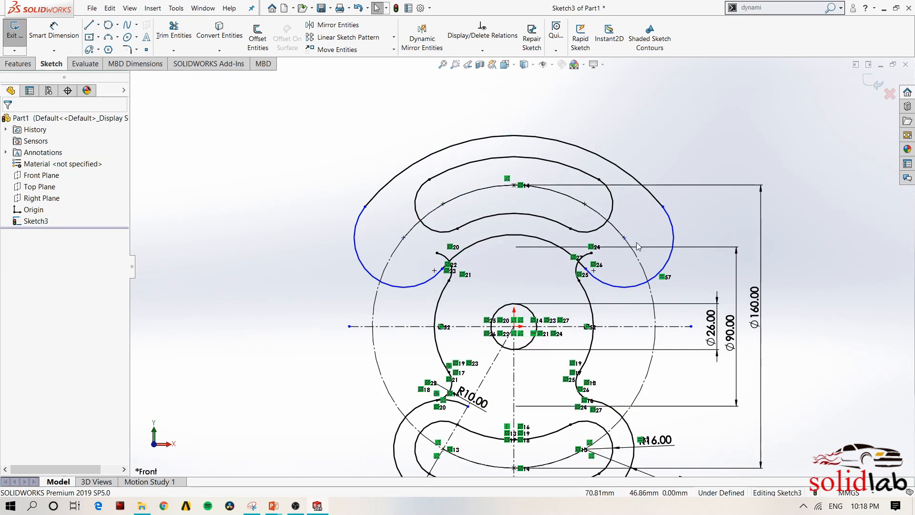
{"action": "left_click", "coordinate": [624, 238]}
{"action": "left_click", "coordinate": [584, 204], "text": "ctrl"}
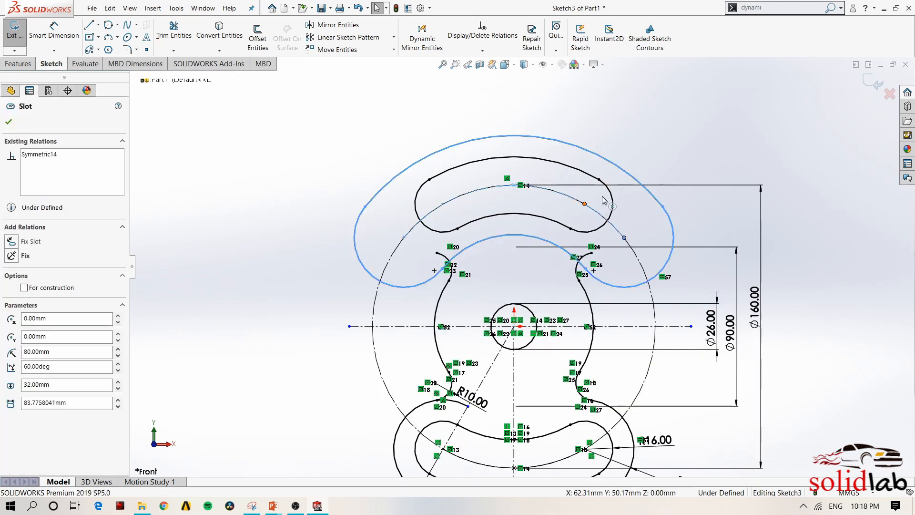
{"action": "left_click", "coordinate": [668, 161]}
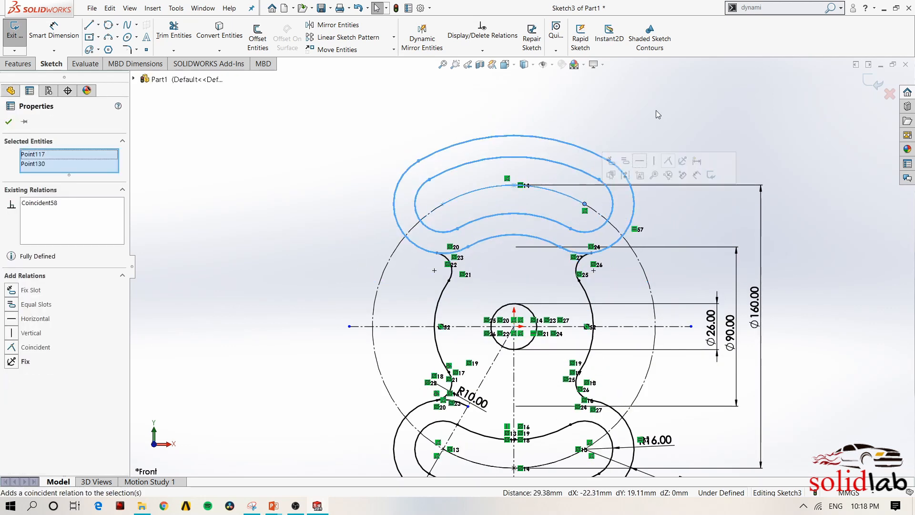
{"action": "left_click", "coordinate": [637, 139]}
{"action": "scroll", "coordinate": [453, 416], "scroll_direction": "up", "scroll_amount": 5}
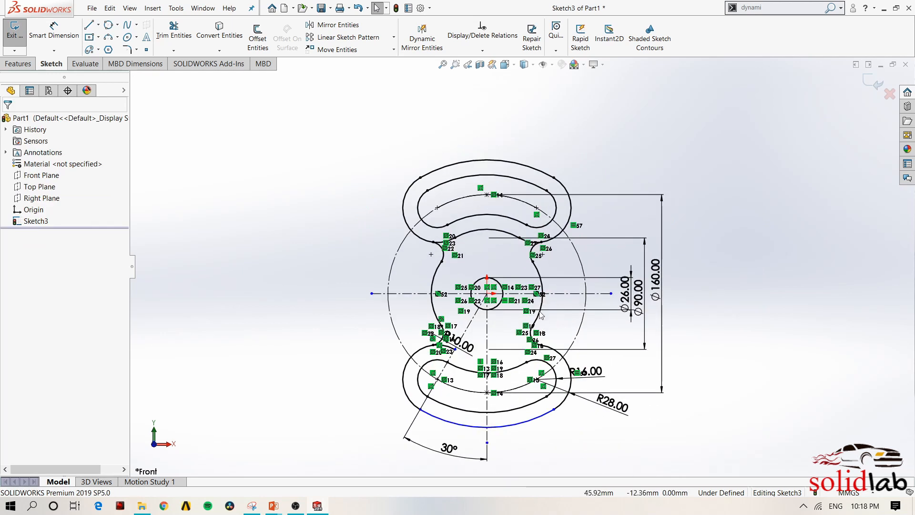
Trim away the upper outer slot's inner edge between the connecting arcs, accepting the loss of the slot entity
{"action": "scroll", "coordinate": [518, 323], "scroll_direction": "down", "scroll_amount": 2}
{"action": "scroll", "coordinate": [504, 227], "scroll_direction": "down", "scroll_amount": 1}
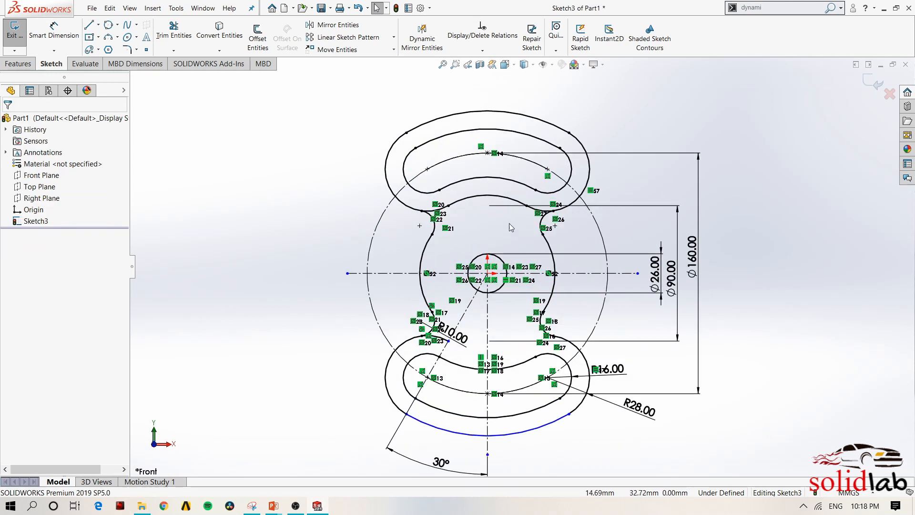
{"action": "left_click", "coordinate": [173, 31]}
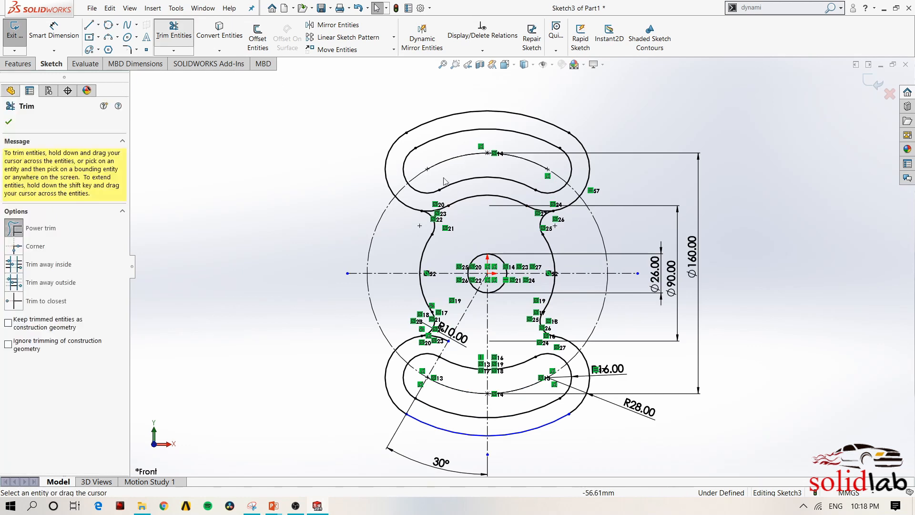
{"action": "scroll", "coordinate": [398, 165], "scroll_direction": "down", "scroll_amount": 5}
{"action": "left_click_drag", "start_coordinate": [554, 282], "coordinate": [553, 250]}
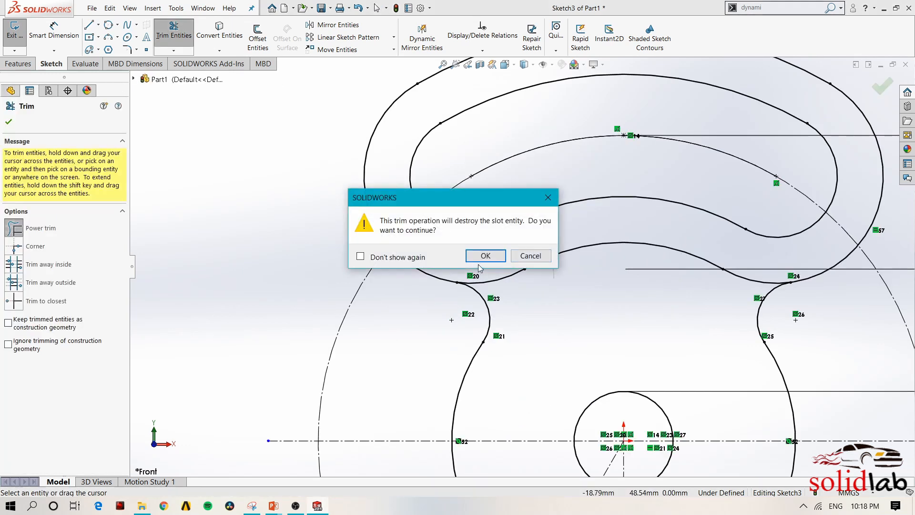
{"action": "left_click", "coordinate": [542, 252]}
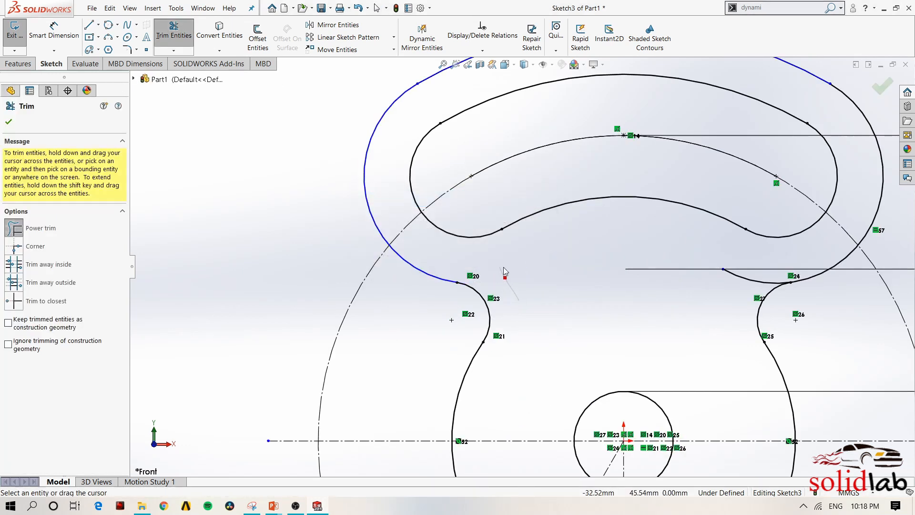
{"action": "scroll", "coordinate": [724, 308], "scroll_direction": "up", "scroll_amount": 3}
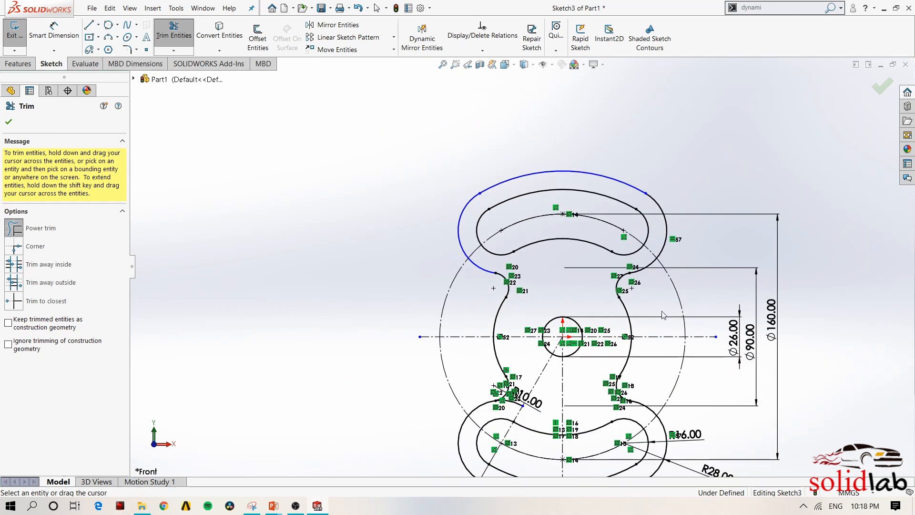
Trim off the leftover arc end of the lower outer contour beyond the left 10 mm connecting arc
{"action": "key", "text": "Escape"}
{"action": "scroll", "coordinate": [541, 394], "scroll_direction": "up", "scroll_amount": 1}
{"action": "scroll", "coordinate": [539, 397], "scroll_direction": "down", "scroll_amount": 2}
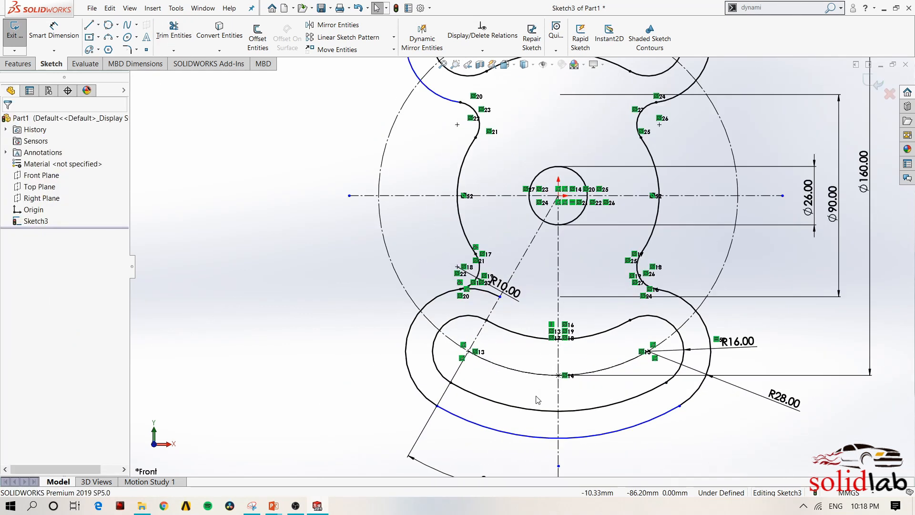
{"action": "scroll", "coordinate": [536, 398], "scroll_direction": "up", "scroll_amount": 2}
{"action": "scroll", "coordinate": [524, 333], "scroll_direction": "down", "scroll_amount": 5}
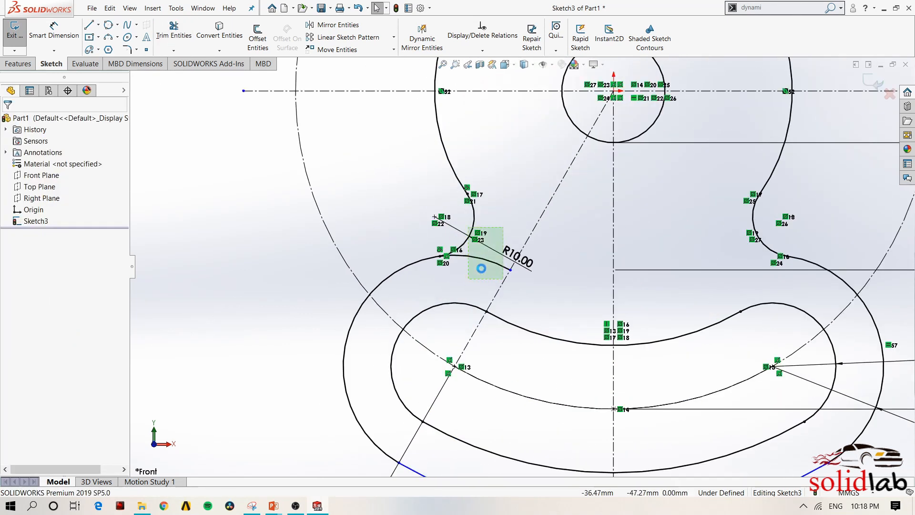
{"action": "left_click_drag", "start_coordinate": [481, 268], "coordinate": [469, 278]}
{"action": "key", "text": "Escape"}
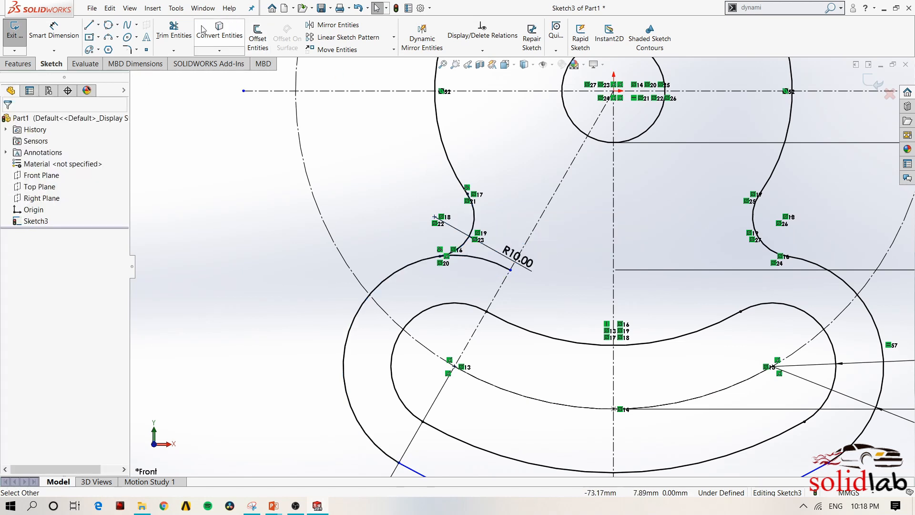
{"action": "left_click", "coordinate": [173, 30]}
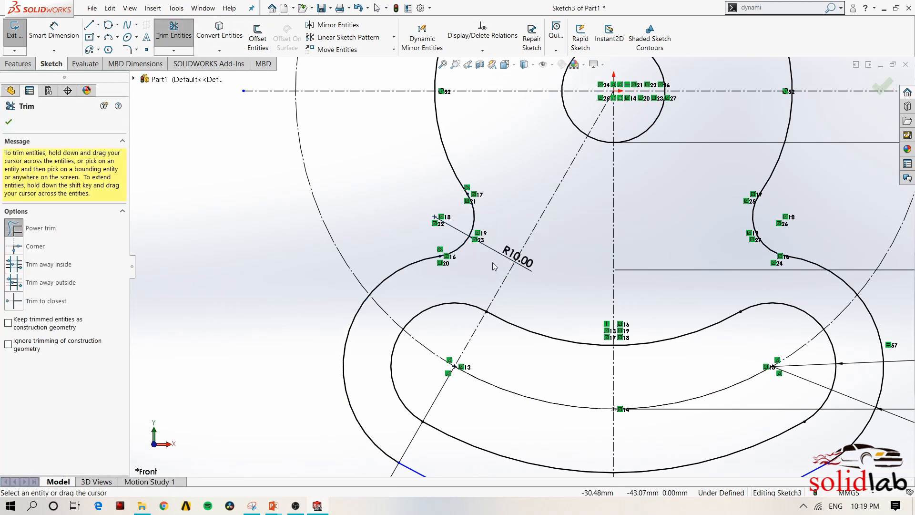
{"action": "scroll", "coordinate": [493, 265], "scroll_direction": "up", "scroll_amount": 3}
{"action": "key", "text": "Escape"}
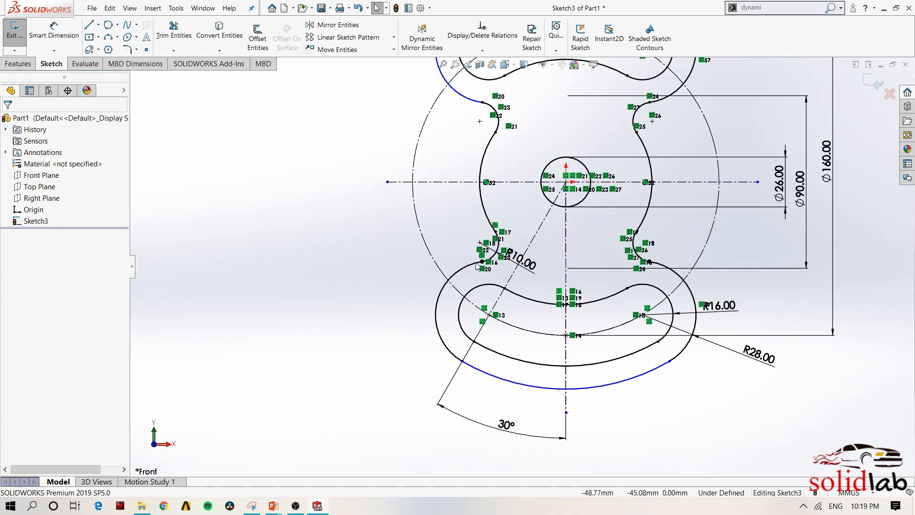
{"action": "scroll", "coordinate": [479, 218], "scroll_direction": "down", "scroll_amount": 1}
{"action": "scroll", "coordinate": [479, 217], "scroll_direction": "down", "scroll_amount": 2}
{"action": "scroll", "coordinate": [508, 172], "scroll_direction": "up", "scroll_amount": 3}
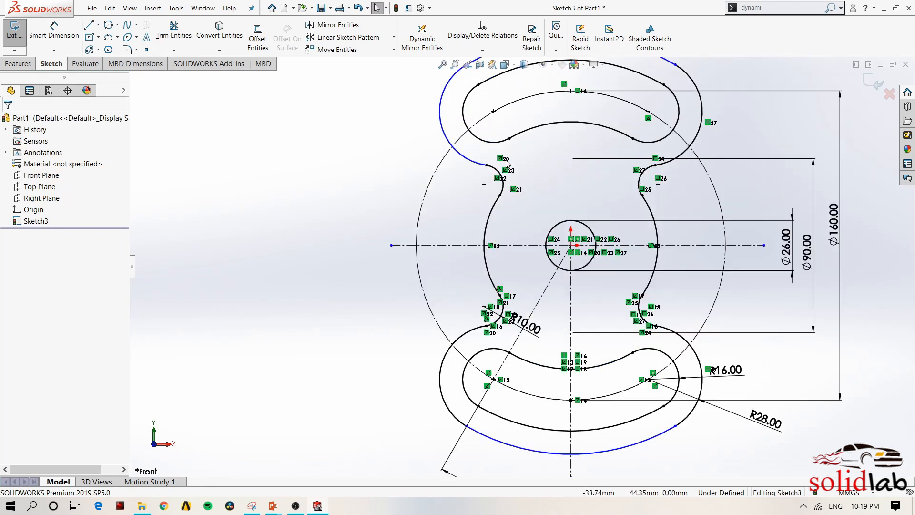
Examine the tangent relation joining the lower outer contour's left end arc to the 10 mm connecting arc
{"action": "scroll", "coordinate": [506, 165], "scroll_direction": "down", "scroll_amount": 2}
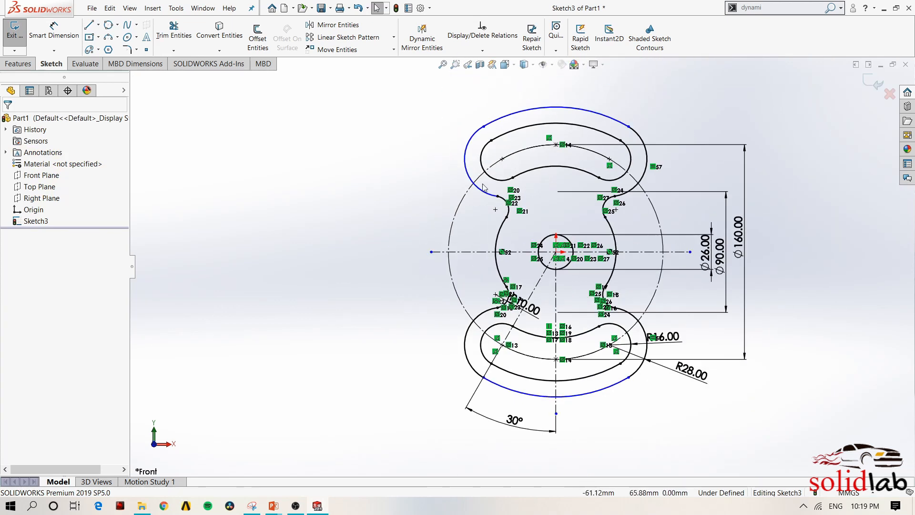
{"action": "scroll", "coordinate": [532, 248], "scroll_direction": "up", "scroll_amount": 1}
{"action": "scroll", "coordinate": [498, 333], "scroll_direction": "up", "scroll_amount": 6}
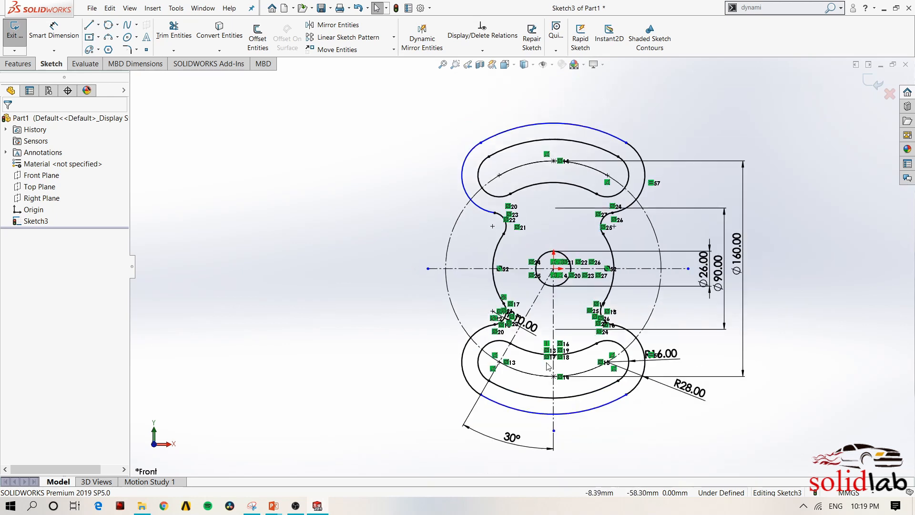
{"action": "scroll", "coordinate": [481, 284], "scroll_direction": "up", "scroll_amount": 2}
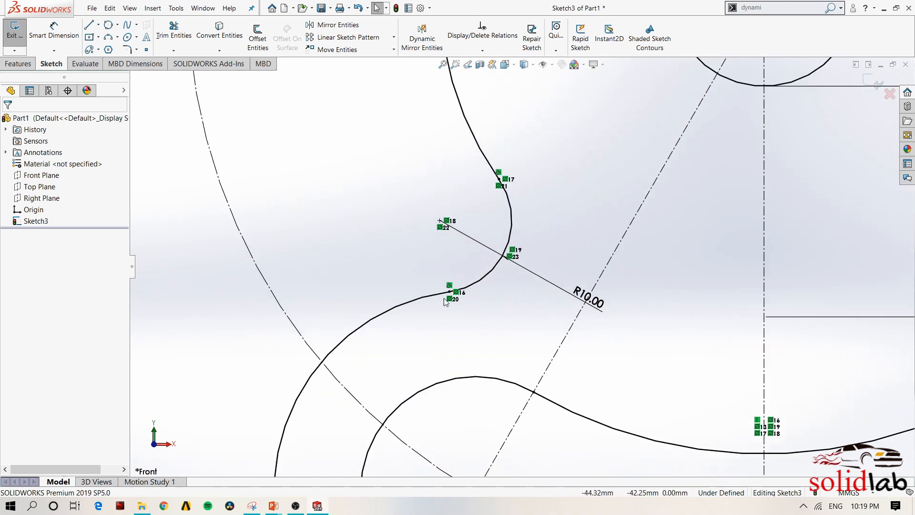
{"action": "left_click", "coordinate": [445, 294]}
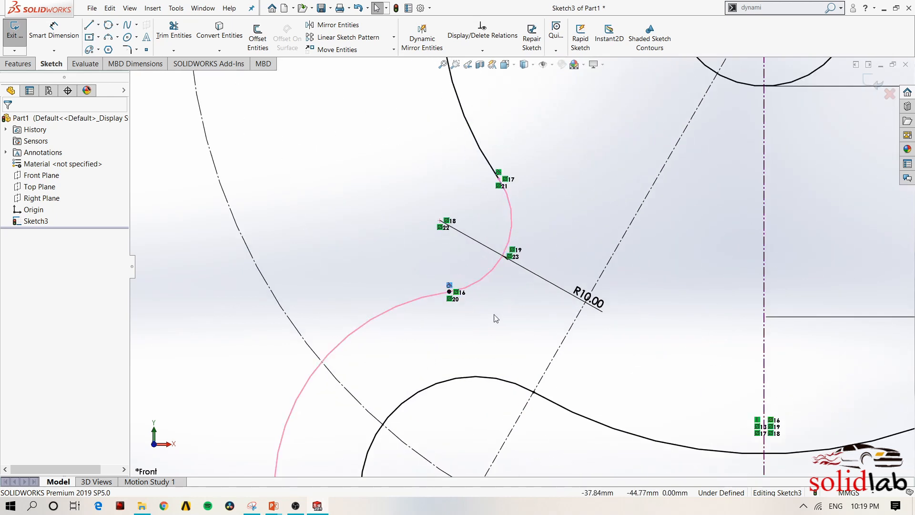
{"action": "scroll", "coordinate": [506, 294], "scroll_direction": "down", "scroll_amount": 2}
{"action": "scroll", "coordinate": [506, 293], "scroll_direction": "down", "scroll_amount": 5}
{"action": "scroll", "coordinate": [608, 185], "scroll_direction": "down", "scroll_amount": 2}
{"action": "scroll", "coordinate": [609, 188], "scroll_direction": "up", "scroll_amount": 3}
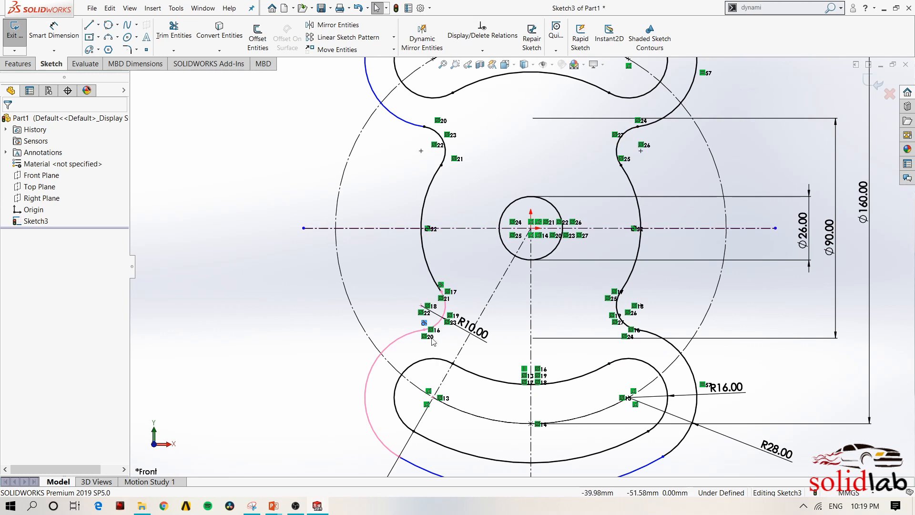
{"action": "scroll", "coordinate": [402, 154], "scroll_direction": "up", "scroll_amount": 2}
{"action": "scroll", "coordinate": [403, 154], "scroll_direction": "down", "scroll_amount": 1}
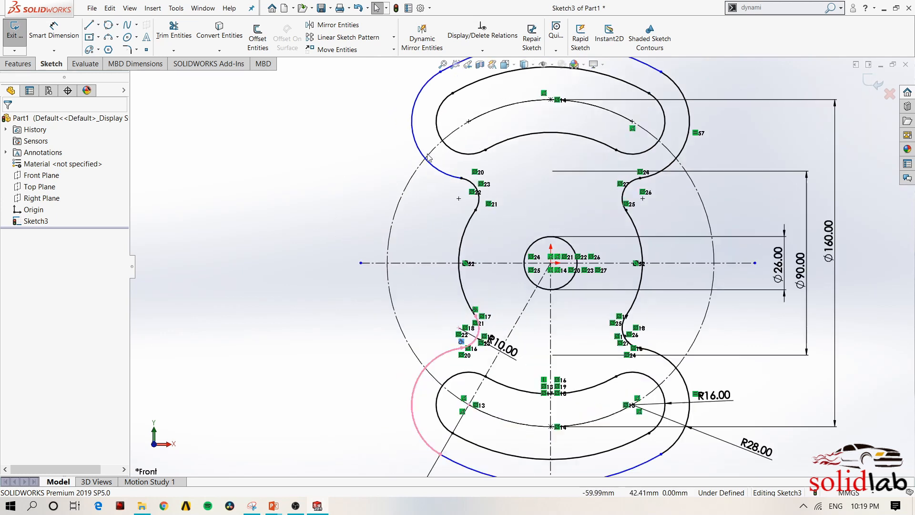
Make the upper outer contour's left end arc tangent to the upper left 10 mm connecting arc
{"action": "scroll", "coordinate": [462, 177], "scroll_direction": "down", "scroll_amount": 5}
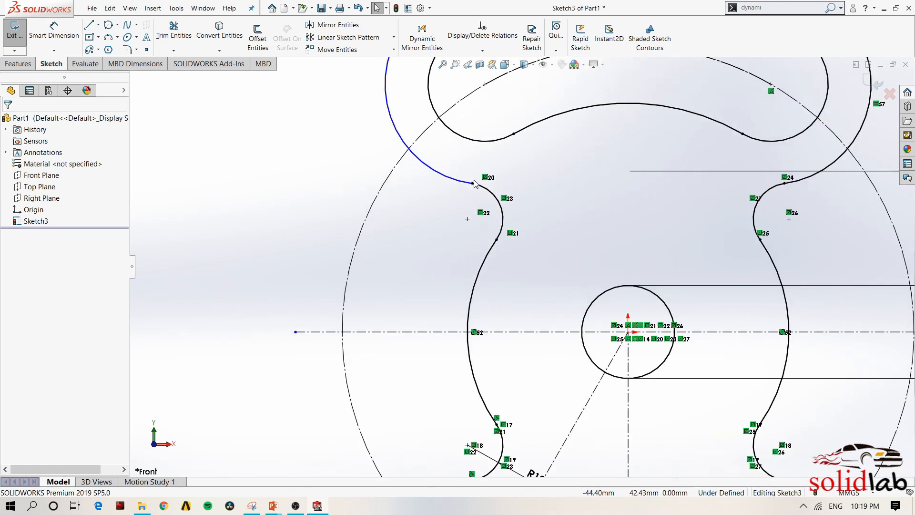
{"action": "left_click", "coordinate": [504, 204]}
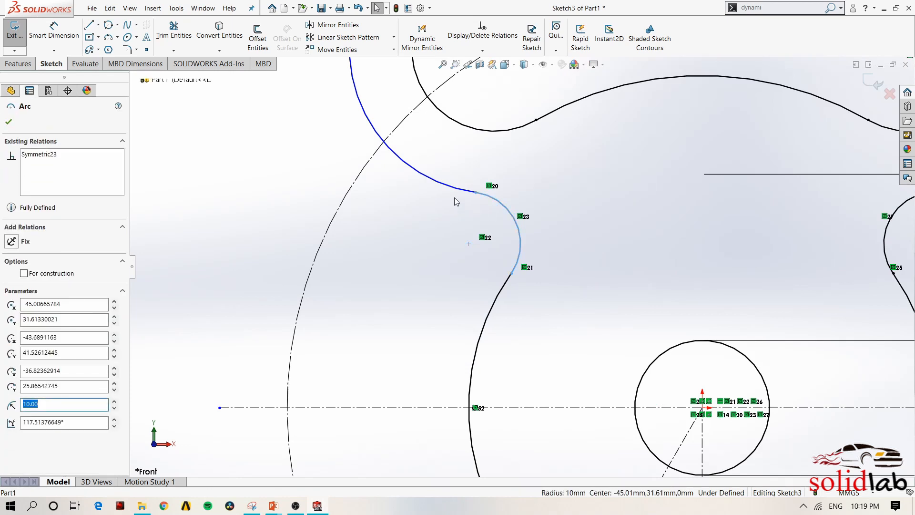
{"action": "left_click", "coordinate": [447, 210]}
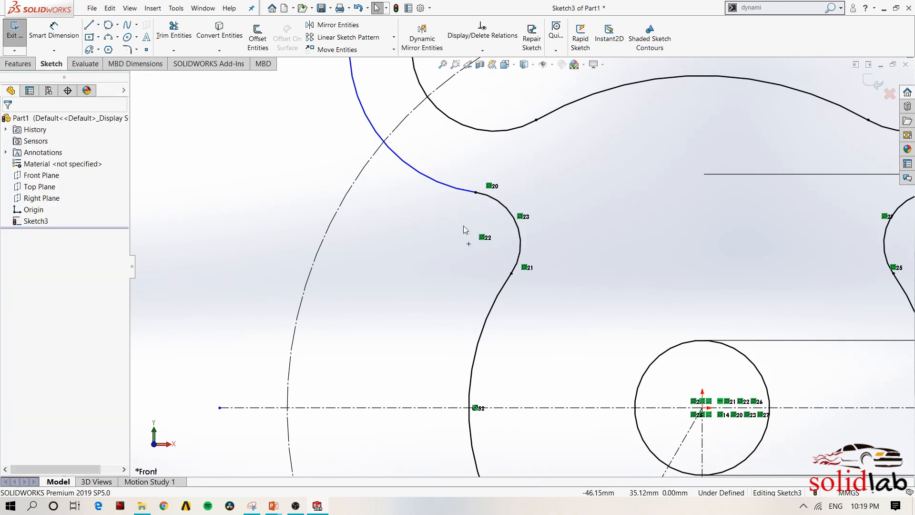
{"action": "left_click", "coordinate": [495, 202]}
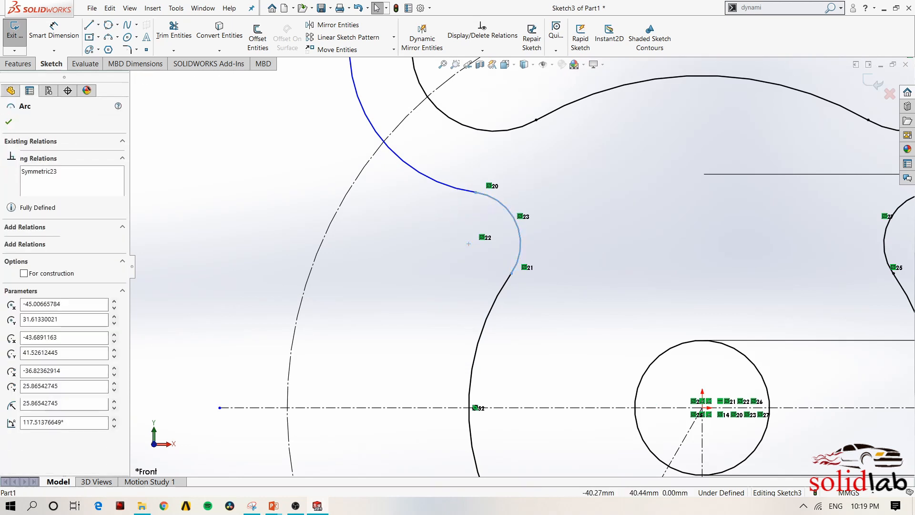
{"action": "left_click", "coordinate": [470, 190], "text": "ctrl"}
{"action": "left_click", "coordinate": [506, 146]}
{"action": "left_click", "coordinate": [580, 238]}
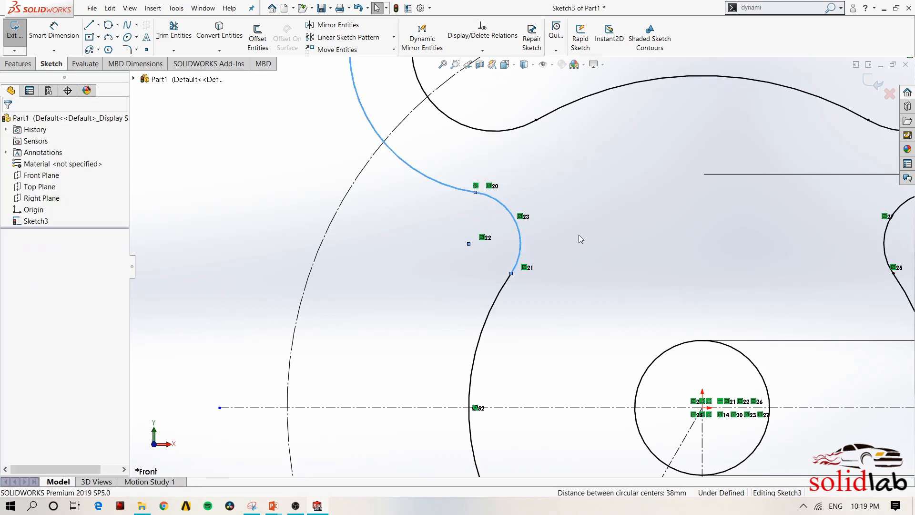
Test-move the lower outer contour's long arc, and make it tangent to the contour's left 28 mm end arc
{"action": "scroll", "coordinate": [584, 240], "scroll_direction": "up", "scroll_amount": 4}
{"action": "scroll", "coordinate": [594, 243], "scroll_direction": "up", "scroll_amount": 5}
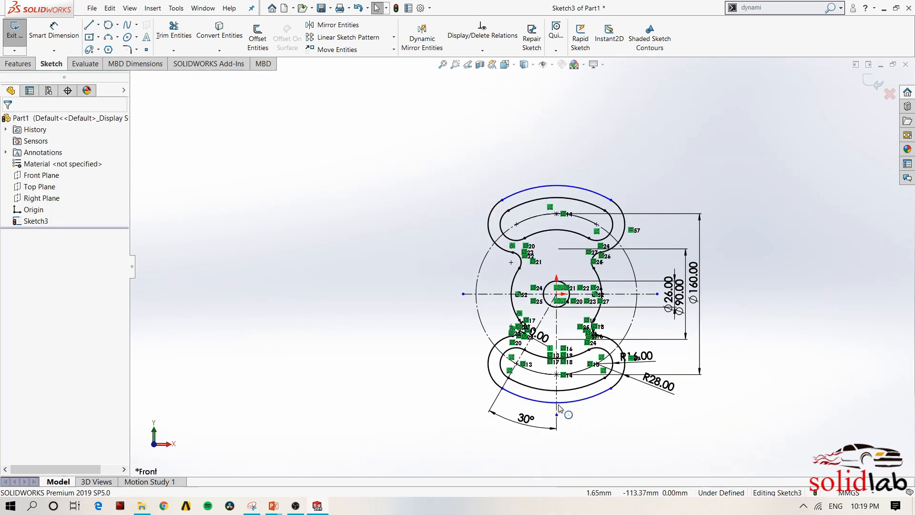
{"action": "left_click_drag", "start_coordinate": [627, 371], "coordinate": [602, 389]}
{"action": "left_click", "coordinate": [540, 396]}
{"action": "left_click", "coordinate": [546, 386]}
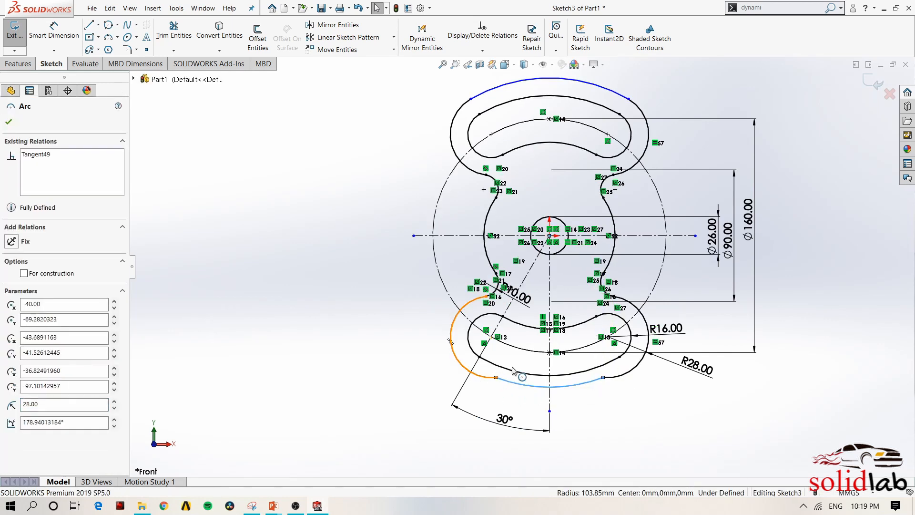
{"action": "left_click", "coordinate": [457, 367], "text": "ctrl"}
{"action": "left_click", "coordinate": [518, 333]}
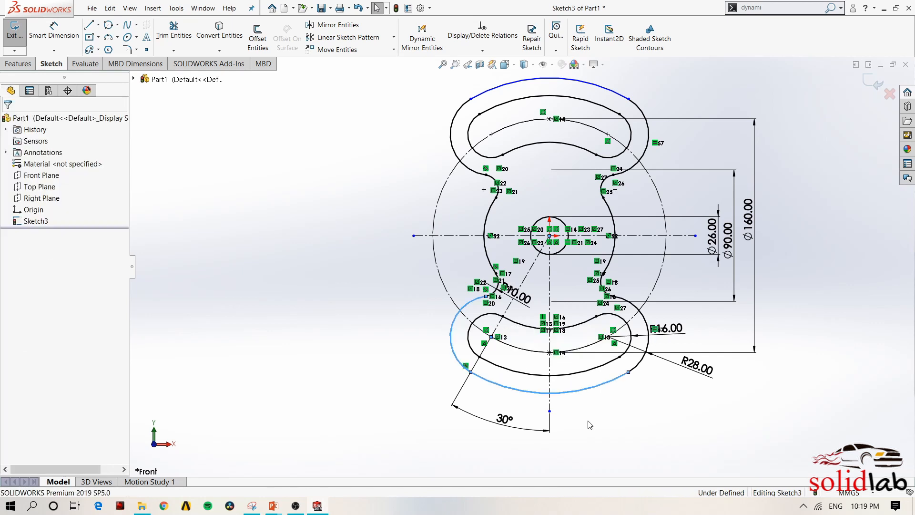
Make the upper and lower long outer arcs symmetric about the horizontal centerline
{"action": "left_click", "coordinate": [585, 395]}
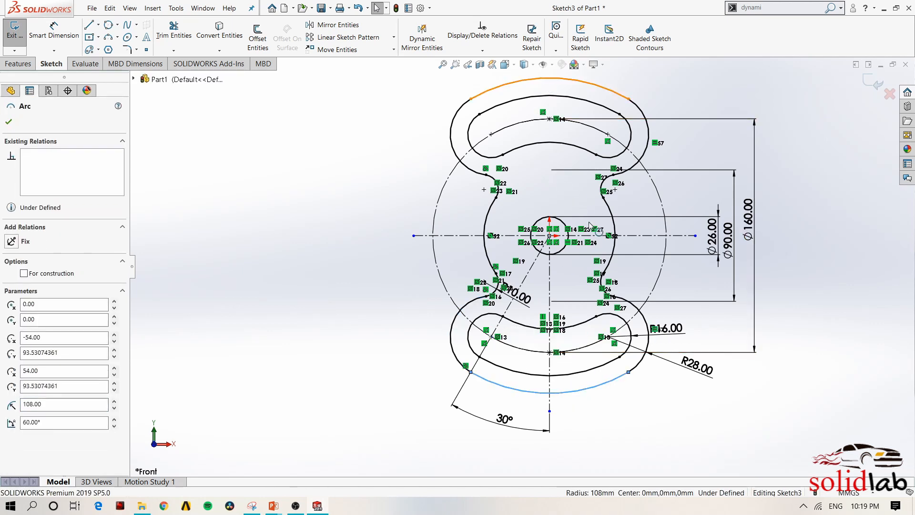
{"action": "left_click", "coordinate": [542, 80], "text": "ctrl"}
{"action": "left_click", "coordinate": [654, 235], "text": "ctrl"}
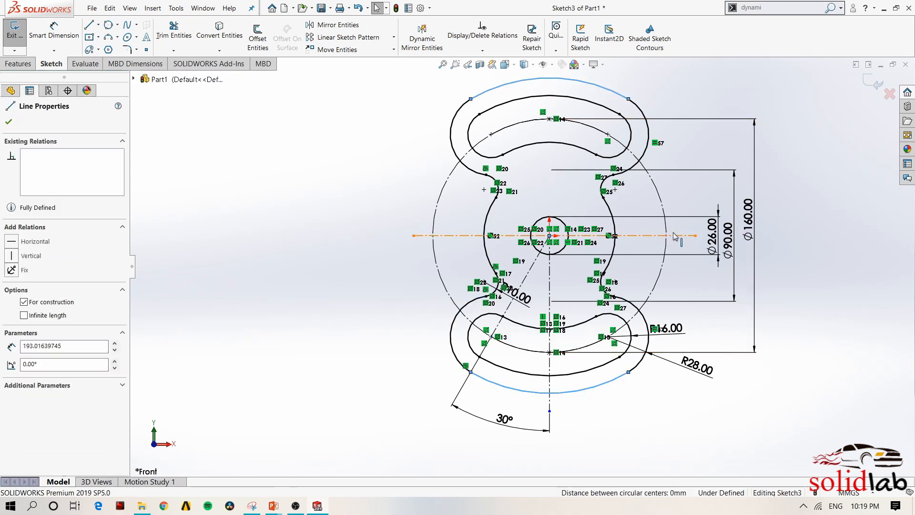
{"action": "left_click", "coordinate": [697, 211]}
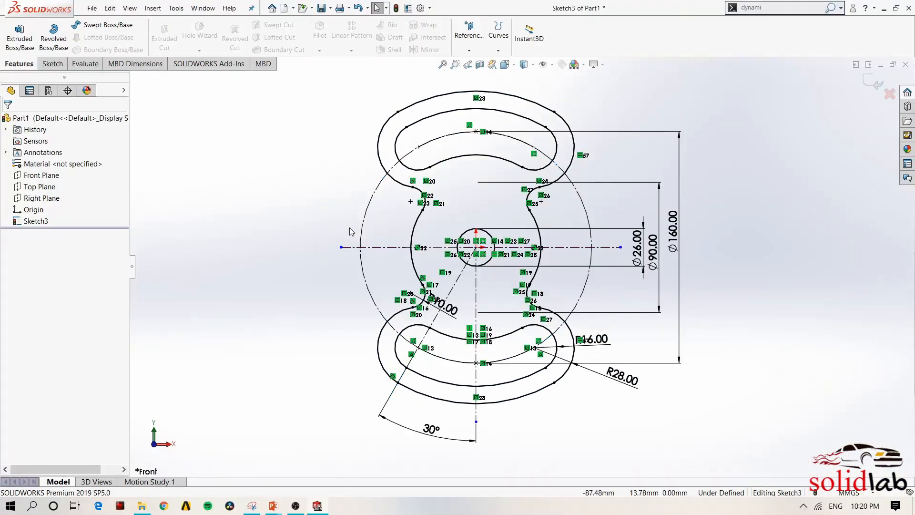
Draw a line from the upper outer contour's left end arc down to the left arc of the 90 mm circle
{"action": "key", "text": "s"}
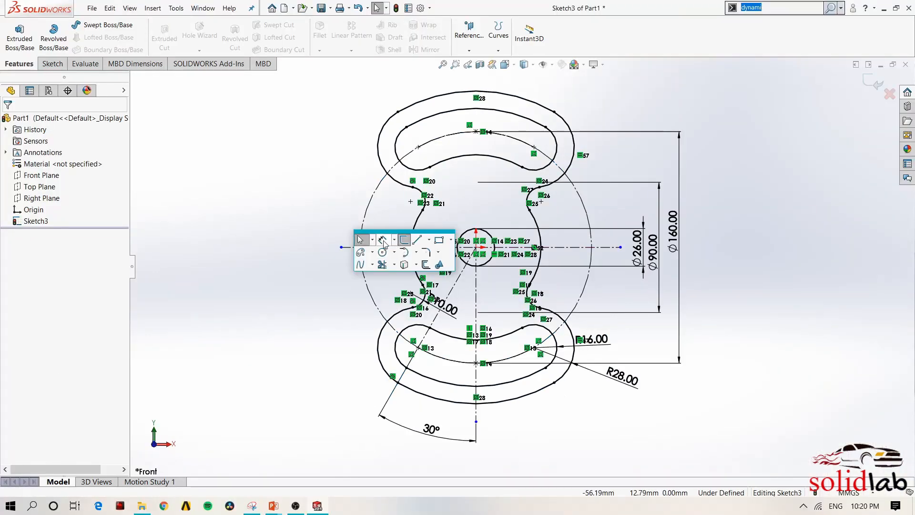
{"action": "left_click", "coordinate": [429, 239]}
{"action": "left_click", "coordinate": [433, 254]}
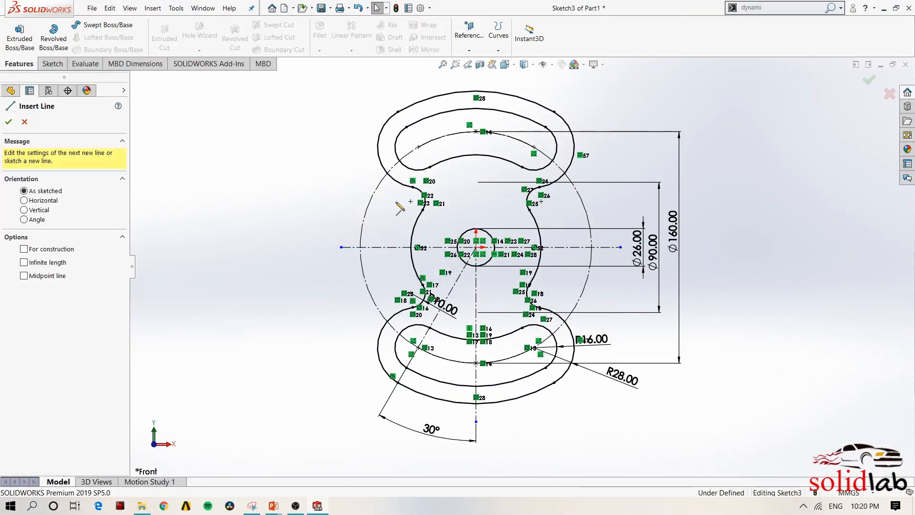
{"action": "left_click", "coordinate": [382, 166]}
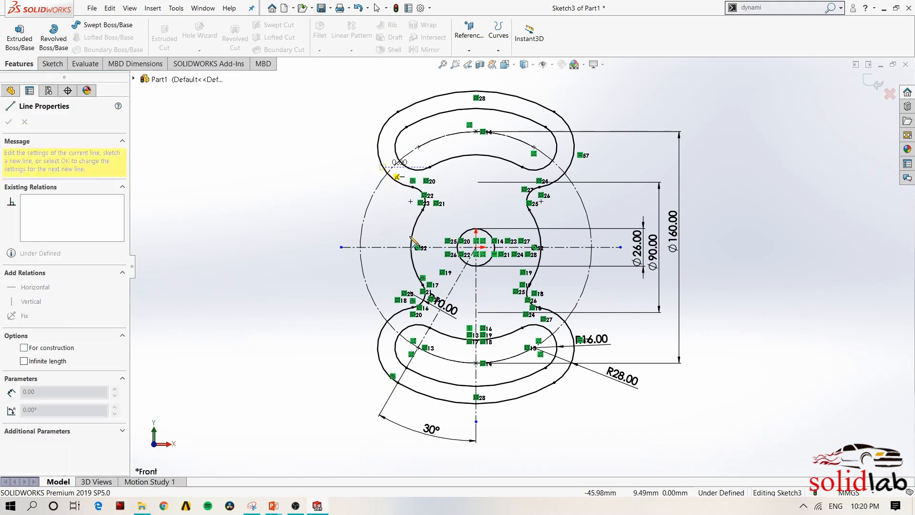
{"action": "left_click", "coordinate": [413, 265]}
{"action": "key", "text": "Escape"}
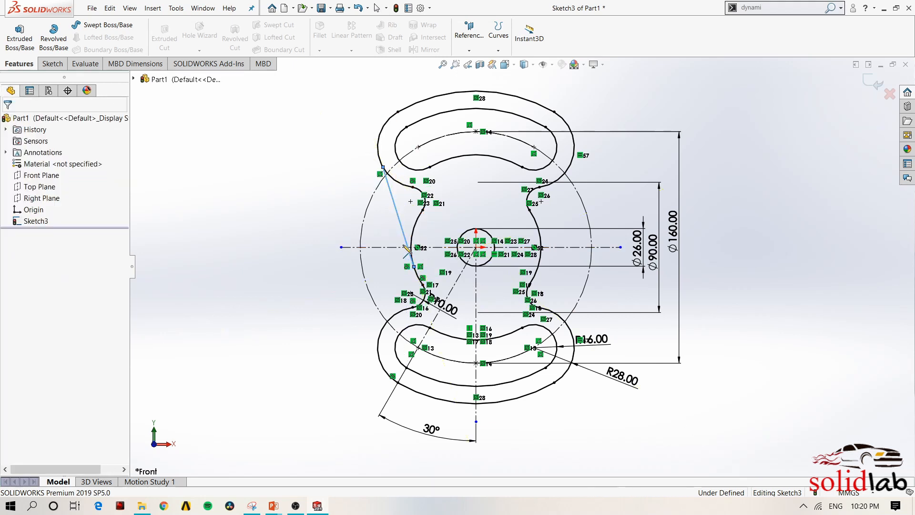
Delete the tangent relation at the new line's lower end and shift that endpoint slightly along the arc
{"action": "scroll", "coordinate": [395, 215], "scroll_direction": "down", "scroll_amount": 4}
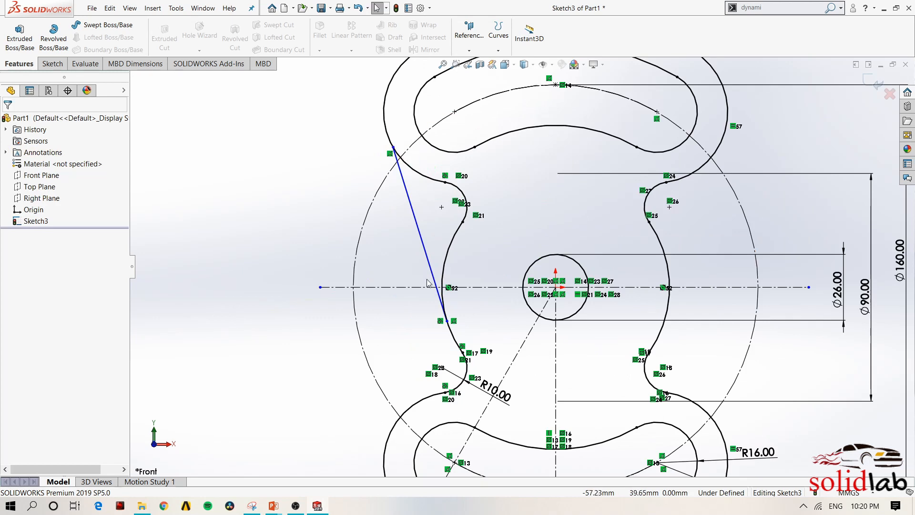
{"action": "left_click", "coordinate": [440, 321]}
{"action": "key", "text": "Delete"}
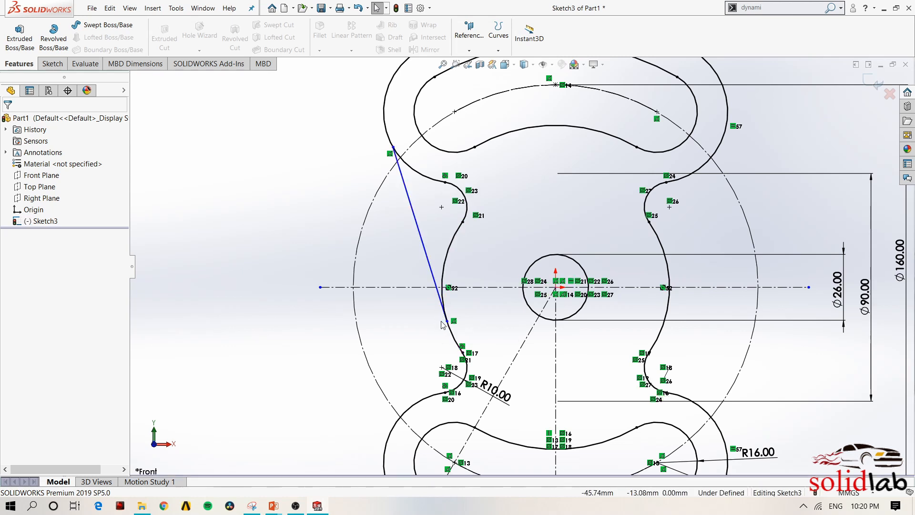
{"action": "mouse_move", "coordinate": [447, 321]}
{"action": "left_mouse_down"}
{"action": "mouse_move", "coordinate": [442, 296]}
{"action": "mouse_move", "coordinate": [447, 322]}
{"action": "left_mouse_up"}
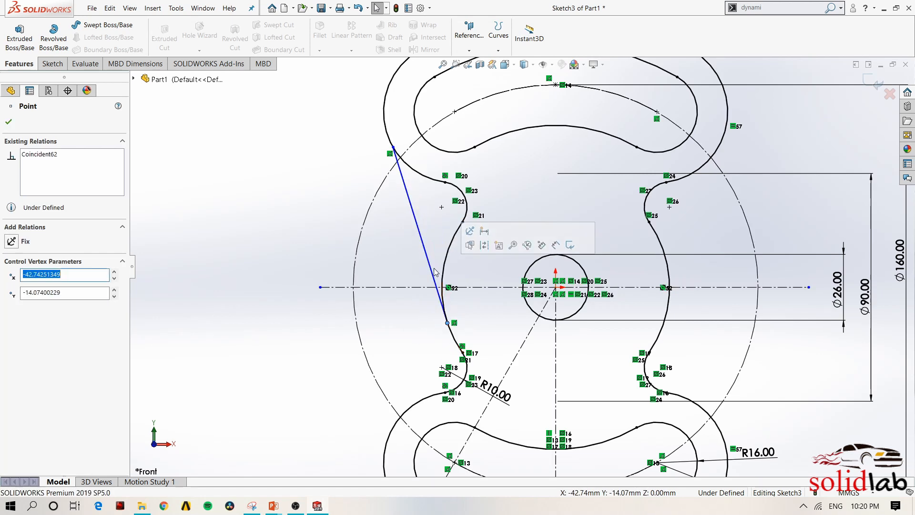
Make the line tangent to the left arc of the 90 mm circle
{"action": "left_click", "coordinate": [431, 275]}
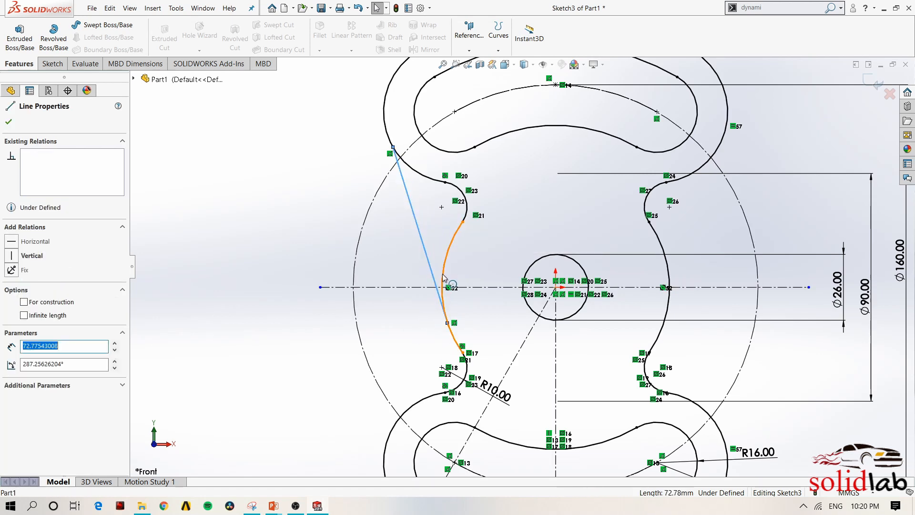
{"action": "left_click", "coordinate": [447, 260]}
{"action": "left_click", "coordinate": [470, 232]}
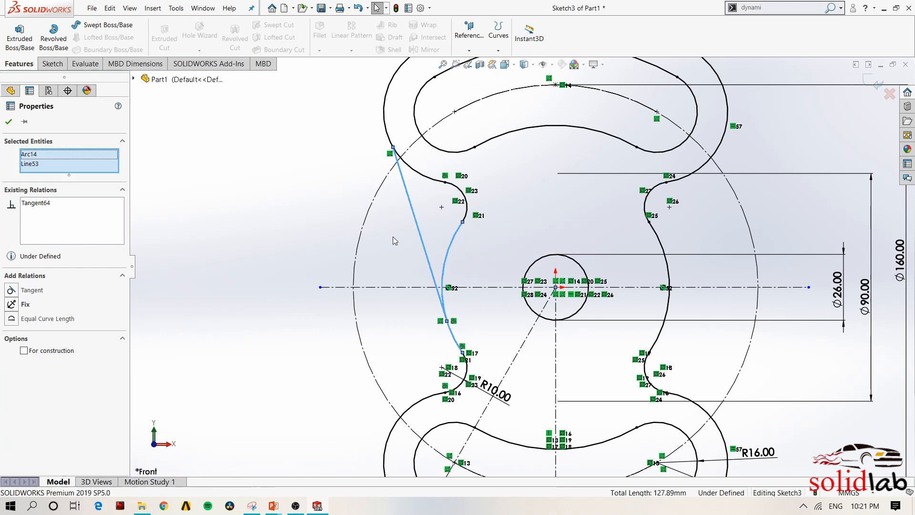
{"action": "left_click", "coordinate": [394, 238]}
Make the line tangent to the upper outer contour's left end arc
{"action": "left_click", "coordinate": [402, 168]}
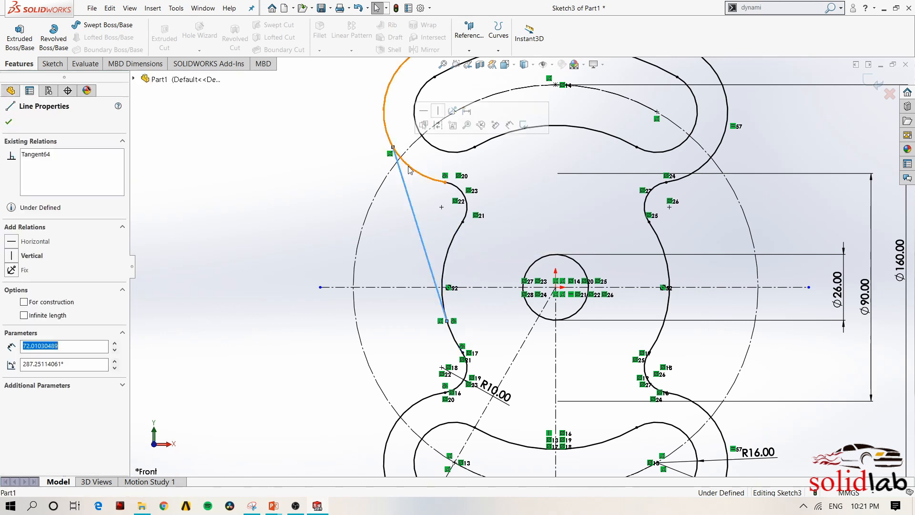
{"action": "left_click", "coordinate": [410, 170], "text": "ctrl"}
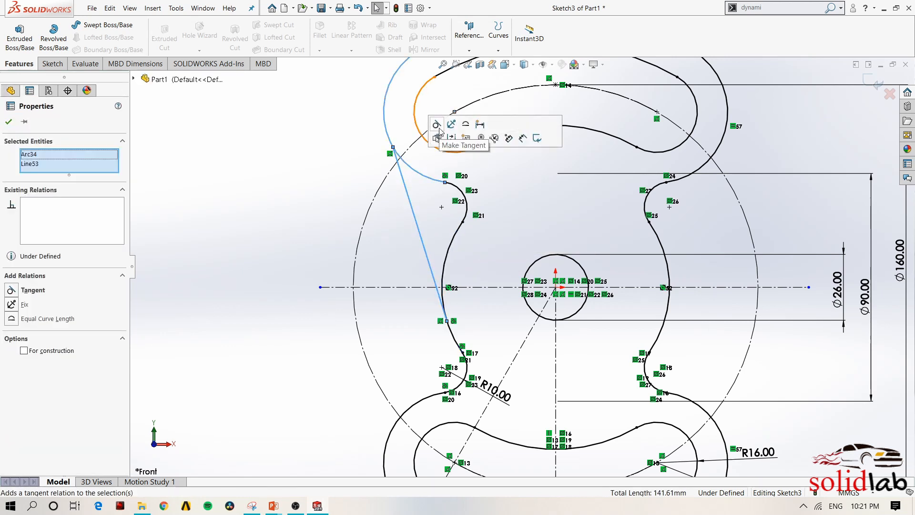
{"action": "left_click", "coordinate": [436, 138]}
{"action": "left_click", "coordinate": [341, 176]}
{"action": "scroll", "coordinate": [411, 236], "scroll_direction": "up", "scroll_amount": 2}
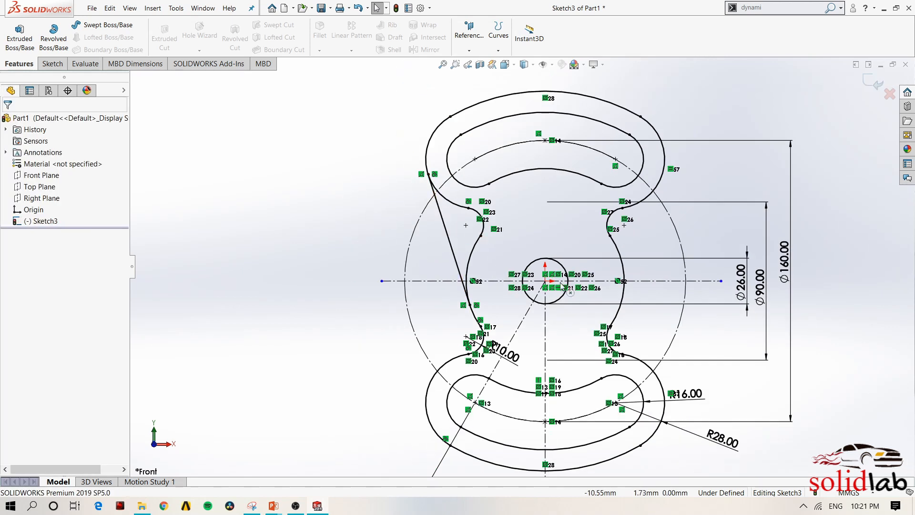
Mirror the left tangent line about the vertical centerline, keeping the original
{"action": "left_click", "coordinate": [453, 252]}
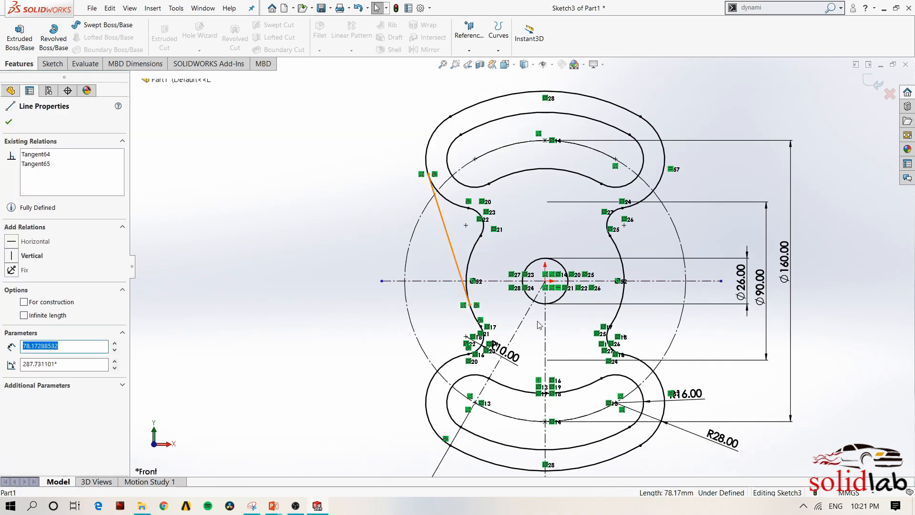
{"action": "left_click", "coordinate": [377, 64]}
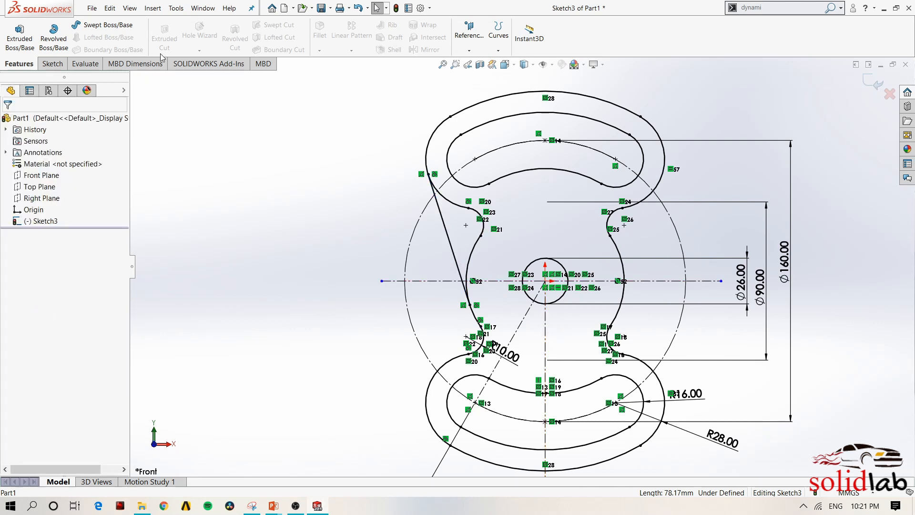
{"action": "left_click", "coordinate": [61, 64]}
{"action": "left_click", "coordinate": [338, 24]}
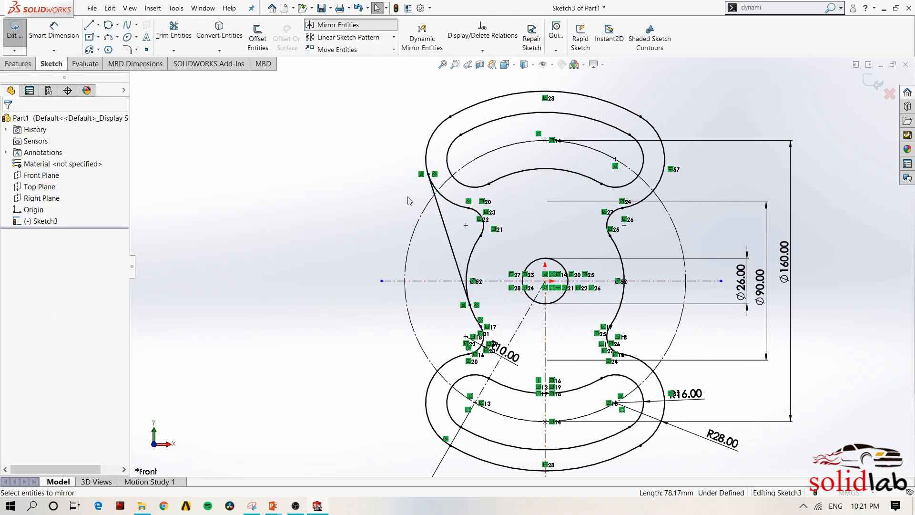
{"action": "left_click", "coordinate": [455, 253]}
{"action": "left_click", "coordinate": [103, 261]}
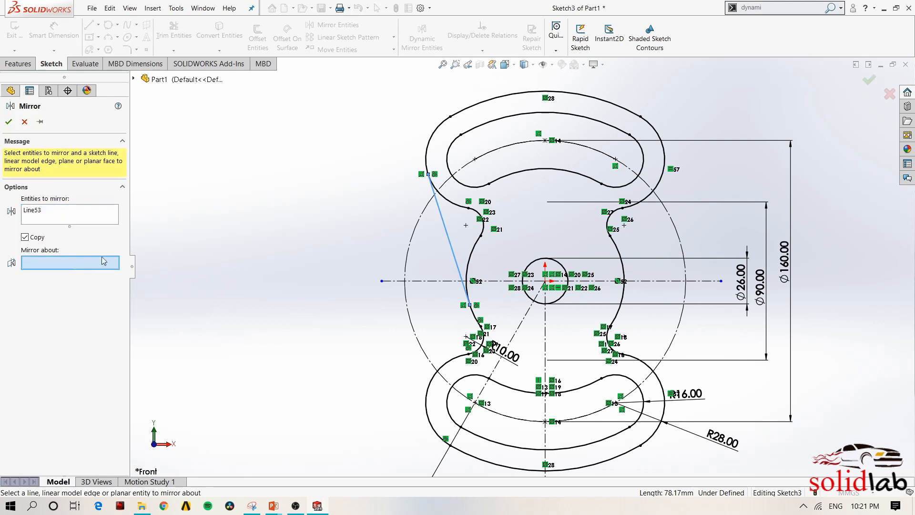
{"action": "left_click", "coordinate": [545, 336]}
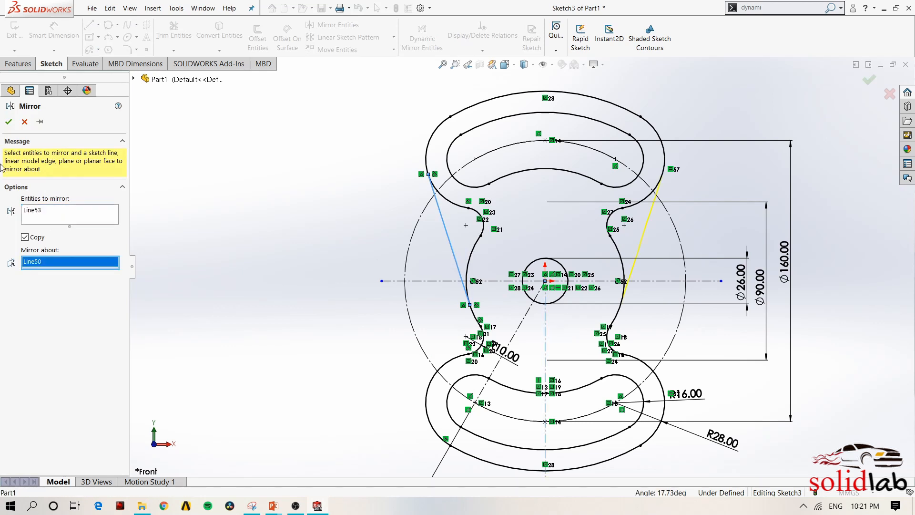
{"action": "left_click", "coordinate": [9, 122]}
{"action": "key", "text": "f"}
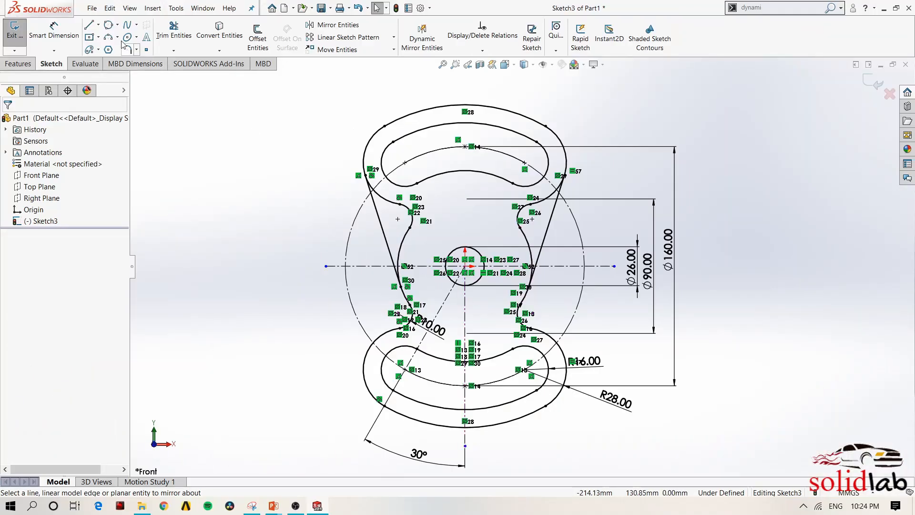
Save the part as "sketch 2" in the Desktop's New folder, keeping the Part (*.prt;*.sldprt) file type
{"action": "left_click", "coordinate": [92, 8]}
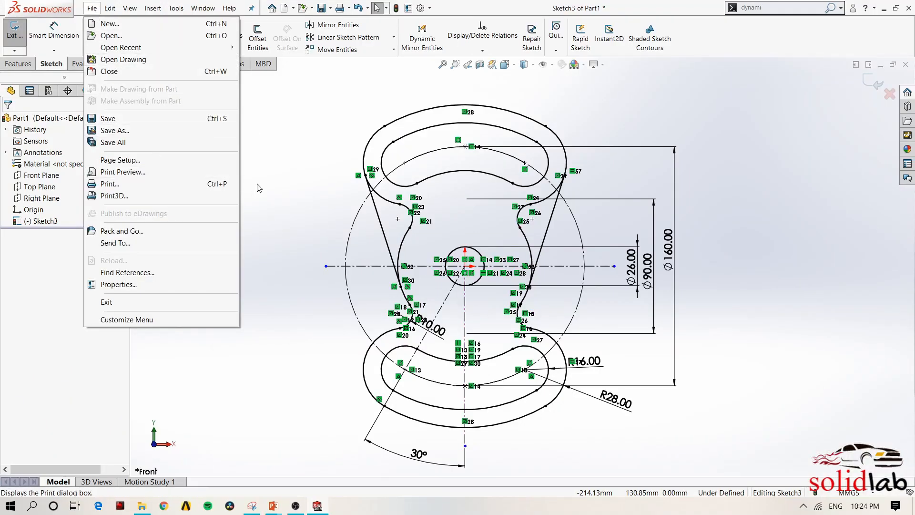
{"action": "left_click", "coordinate": [289, 174]}
{"action": "key", "text": "ctrl+s"}
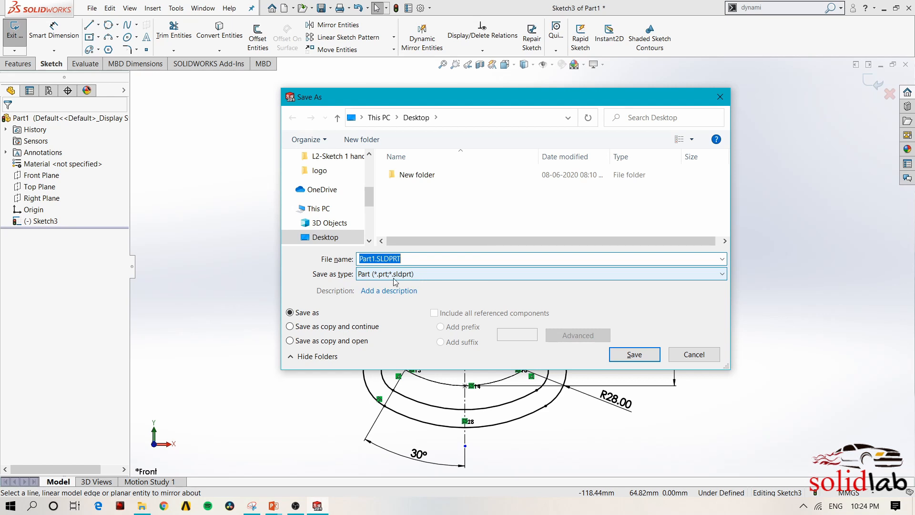
{"action": "left_click", "coordinate": [439, 208]}
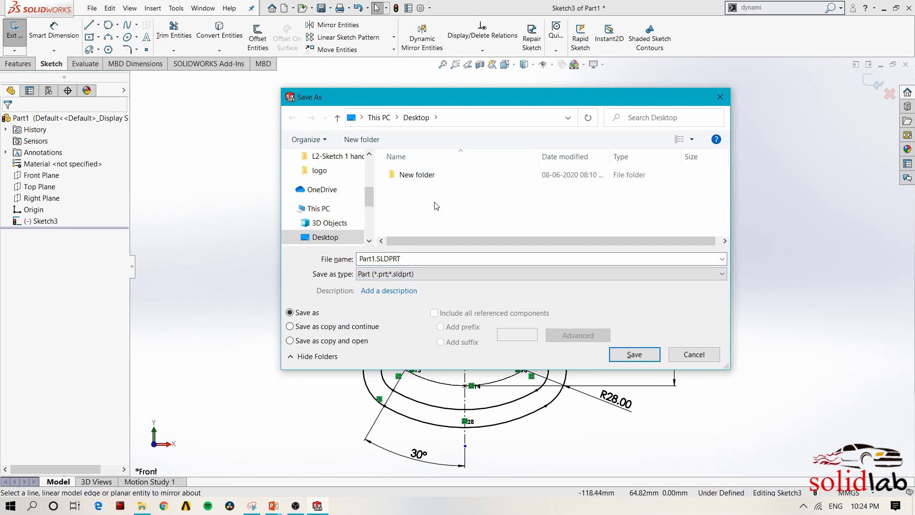
{"action": "double_click", "coordinate": [419, 175]}
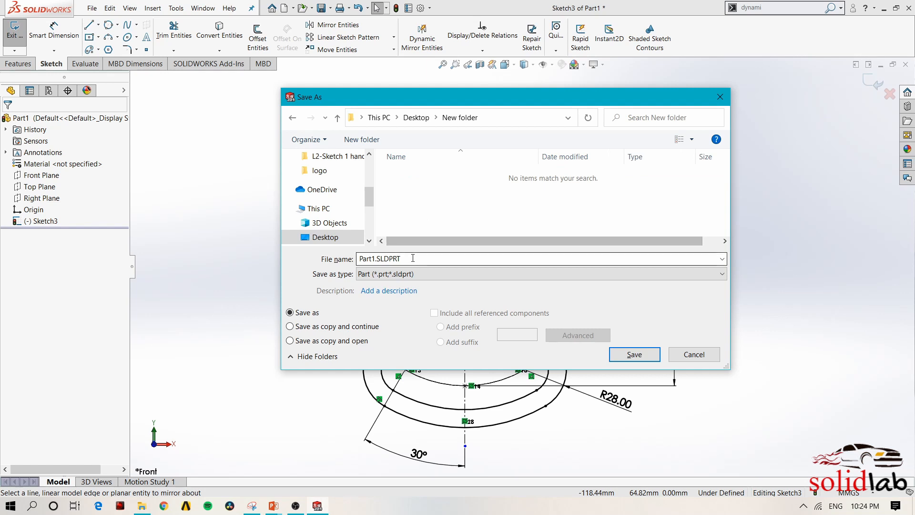
{"action": "left_click", "coordinate": [412, 258]}
{"action": "type", "text": "sketc"}
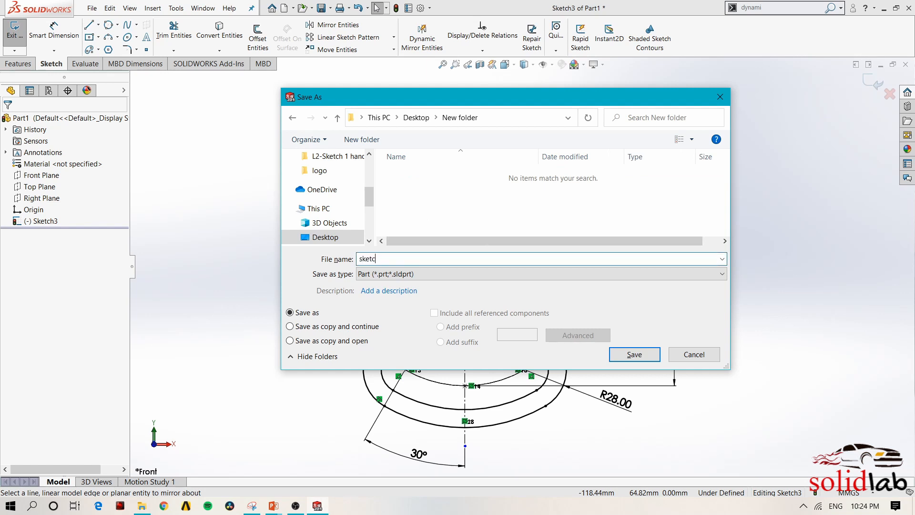
{"action": "type", "text": "h 2"}
{"action": "left_click", "coordinate": [637, 355]}
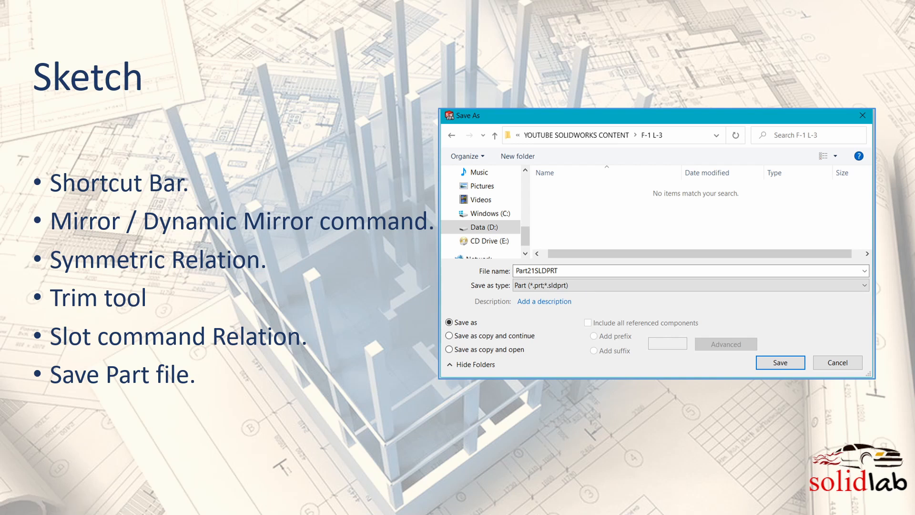
{"action": "key", "text": "Right"}
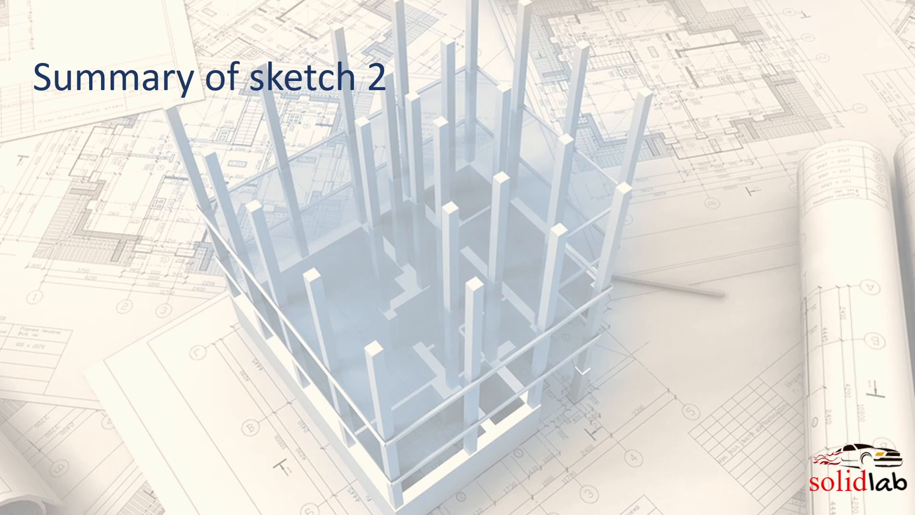
{"action": "key", "text": "Right"}
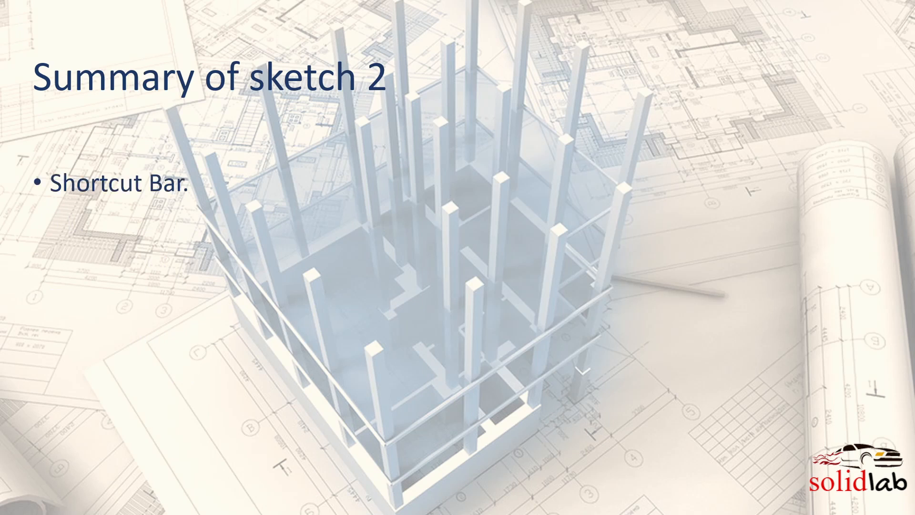